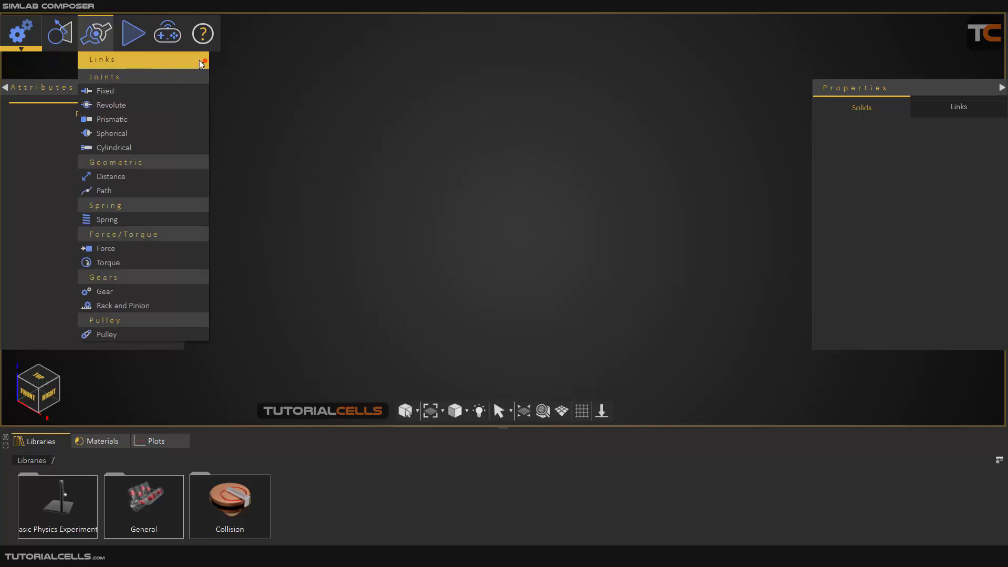
Step: Detach the Links and Simulation command lists as floating panels, one at each side of the viewport
drag(152, 60, 263, 84)
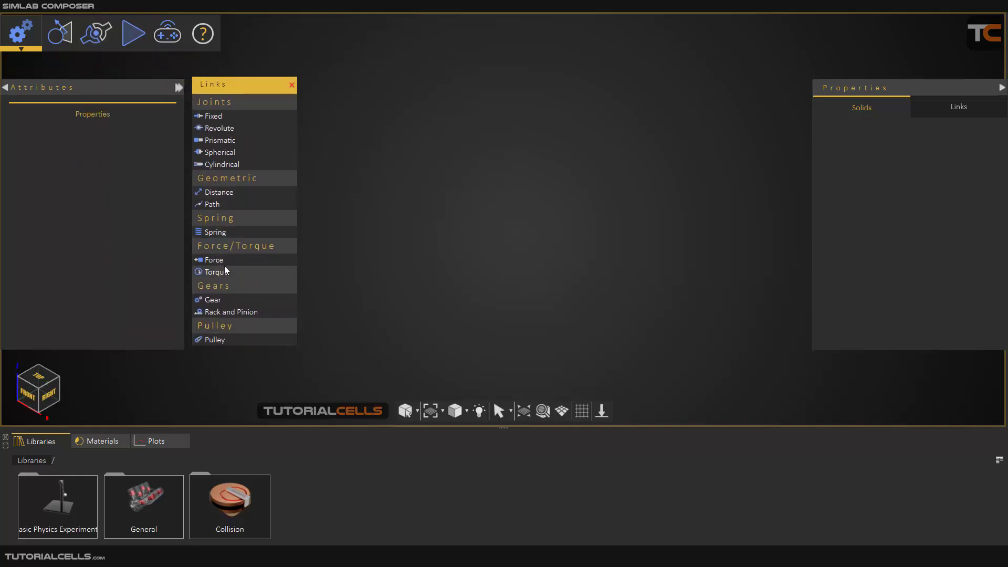
click(135, 42)
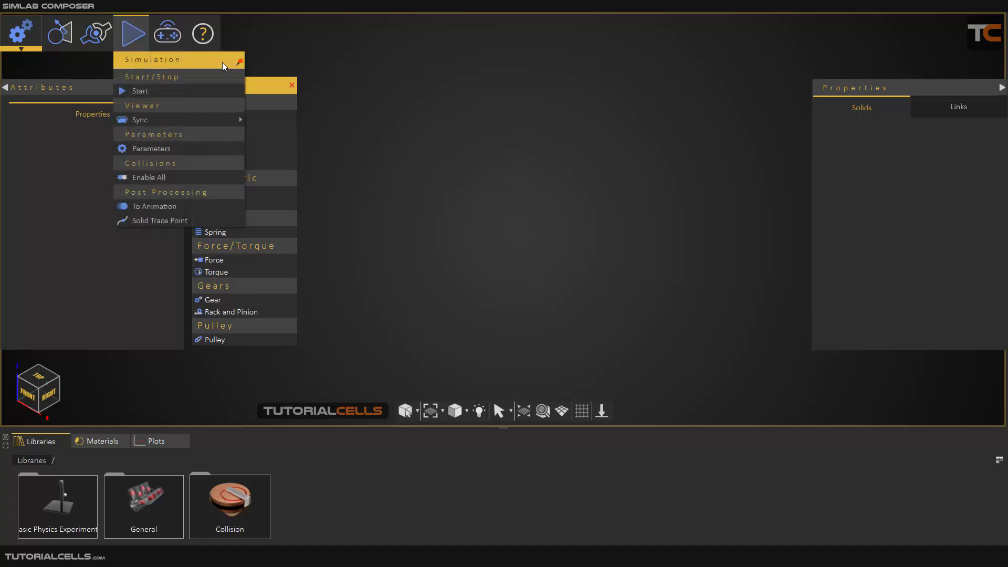
click(240, 62)
drag(205, 67, 782, 264)
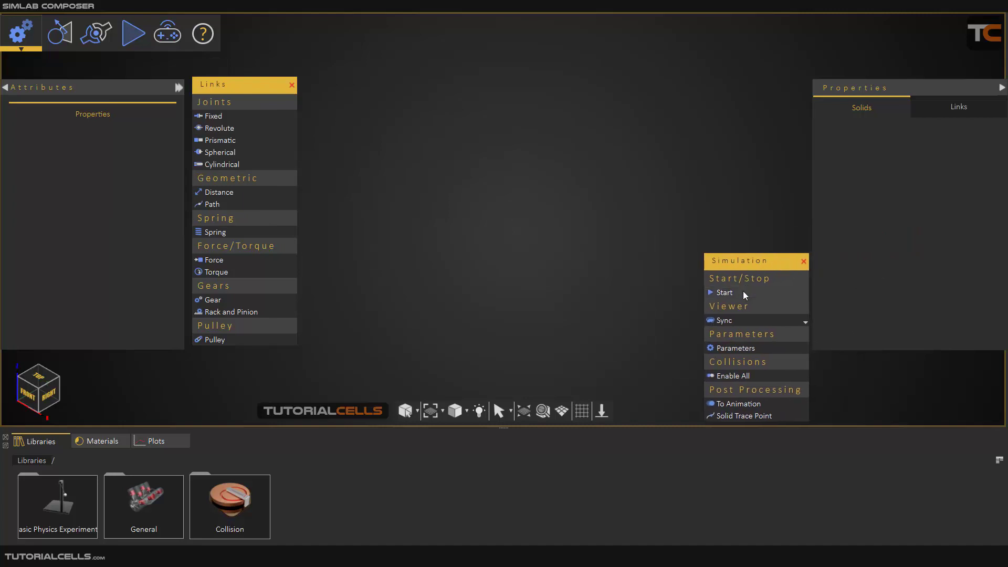
Step: Load the SimLab Dominos sample from the Basic Physics Experiments library and dismiss the Solid Editing dialog
double_click(67, 491)
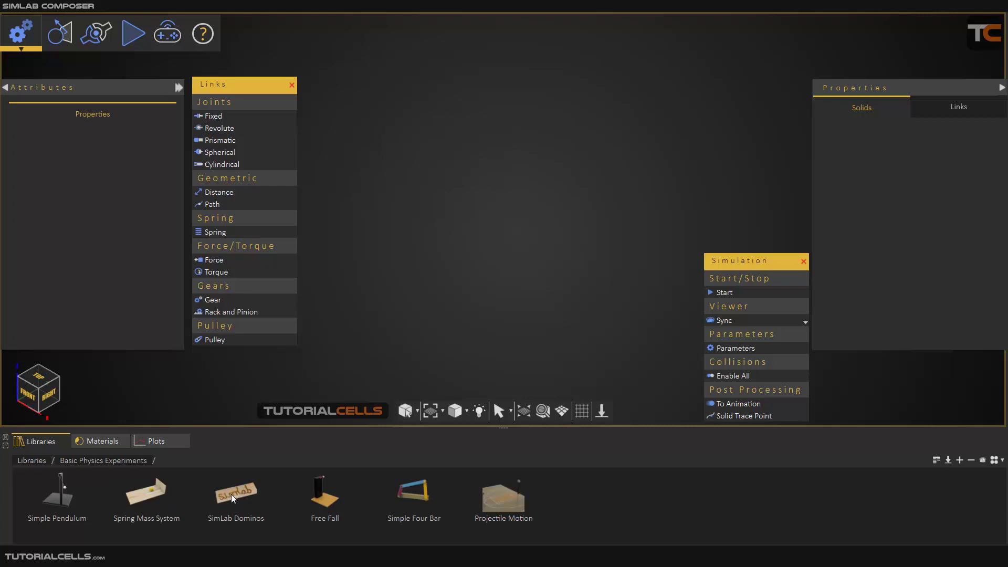
drag(232, 496, 455, 304)
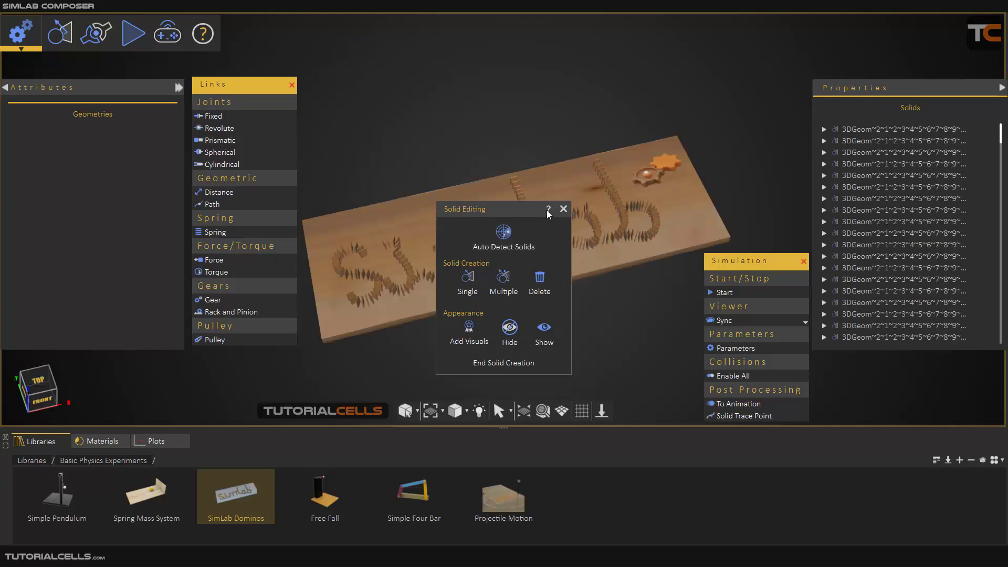
click(564, 209)
Step: Select the first domino of the letter S and examine its solid properties and collision option
scroll(367, 260, up, 6)
middle_drag(367, 258, 497, 237)
scroll(444, 248, up, 3)
scroll(519, 240, down, 5)
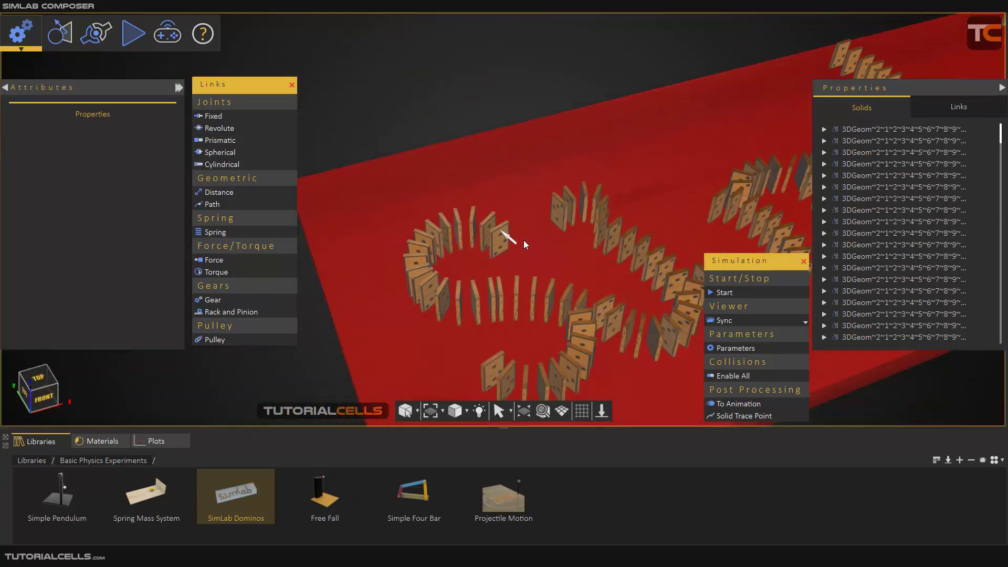
scroll(496, 247, up, 5)
scroll(493, 251, up, 2)
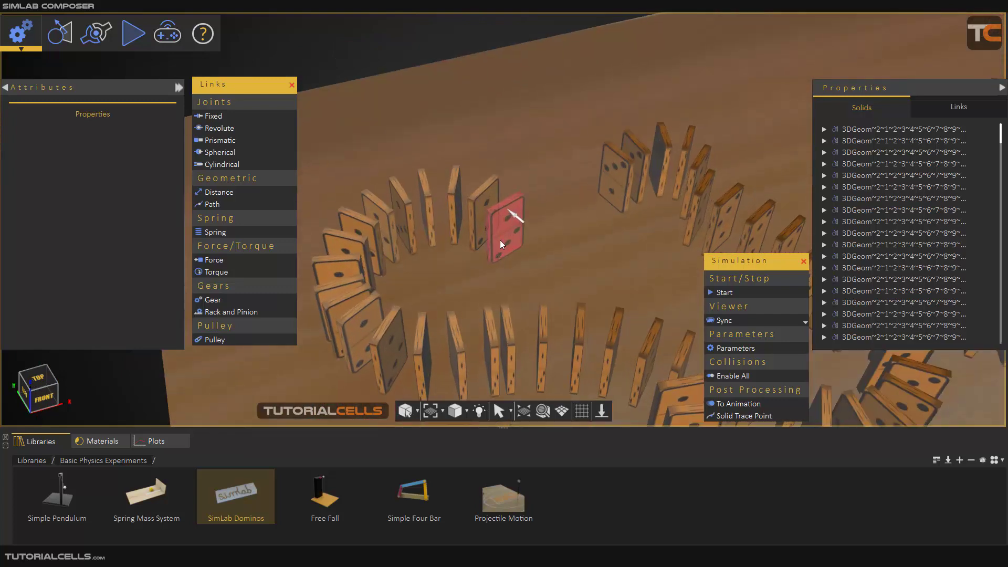
scroll(501, 239, up, 2)
click(514, 224)
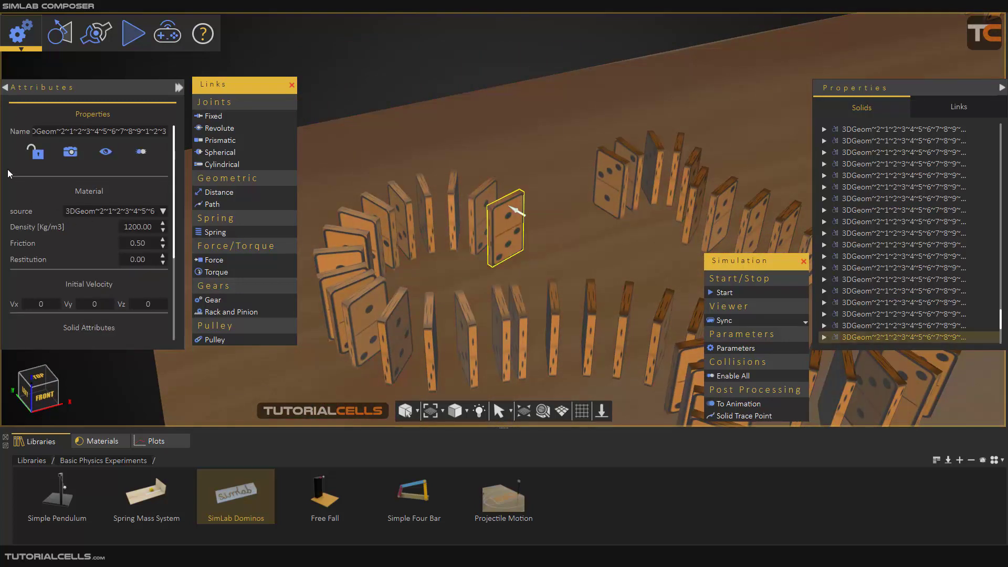
click(141, 153)
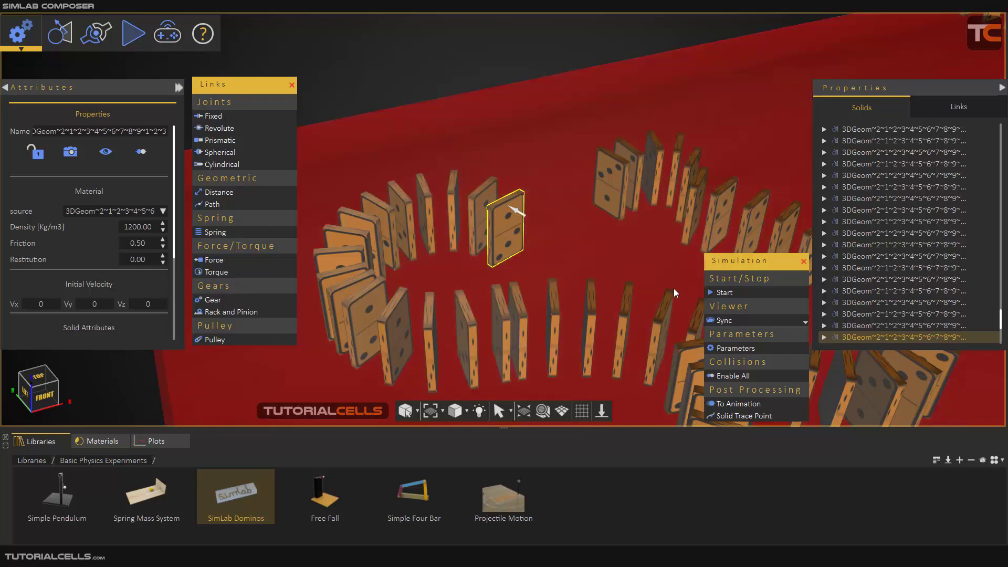
Step: Run the domino simulation, watch the chain fall along the lettering, and stop it
click(725, 297)
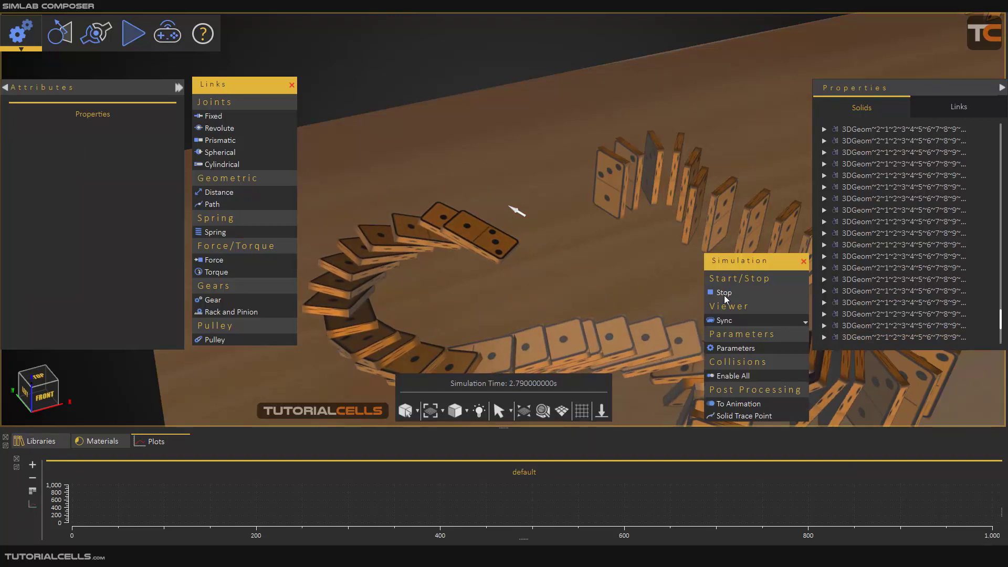
scroll(569, 262, down, 5)
middle_drag(527, 248, 412, 243)
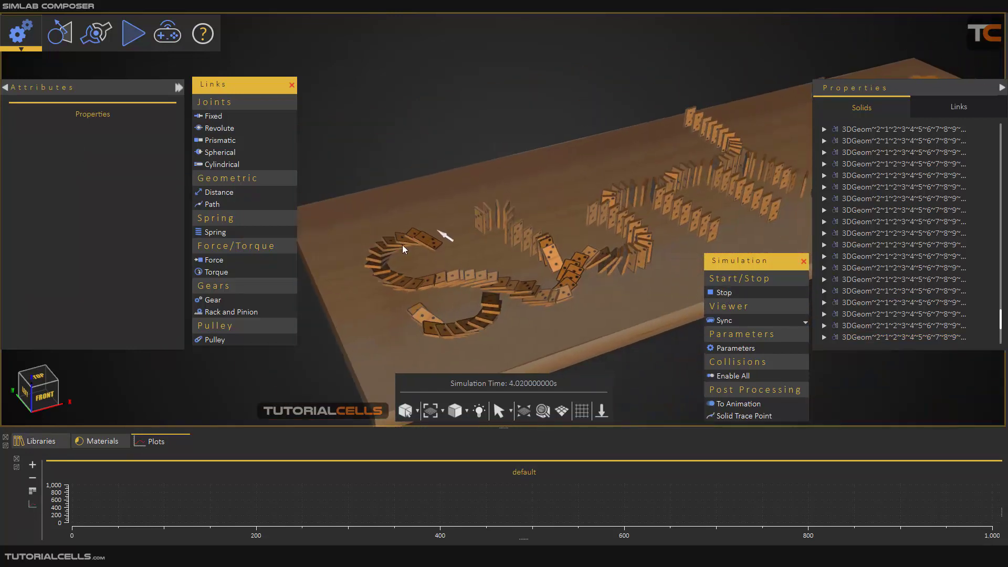
scroll(559, 272, down, 3)
right_drag(560, 273, 584, 313)
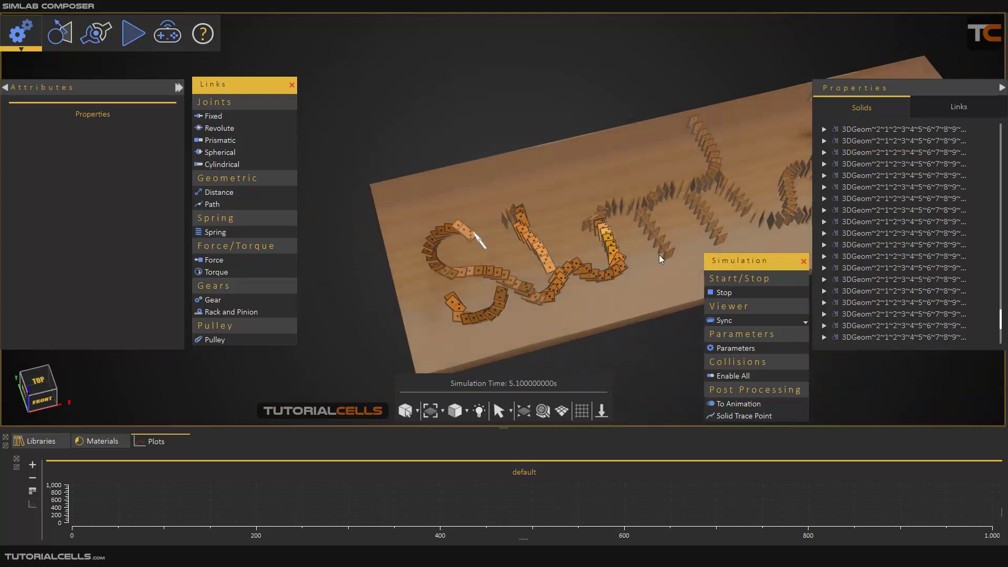
middle_drag(476, 257, 329, 278)
scroll(399, 273, down, 2)
right_drag(542, 269, 512, 295)
middle_drag(549, 292, 589, 280)
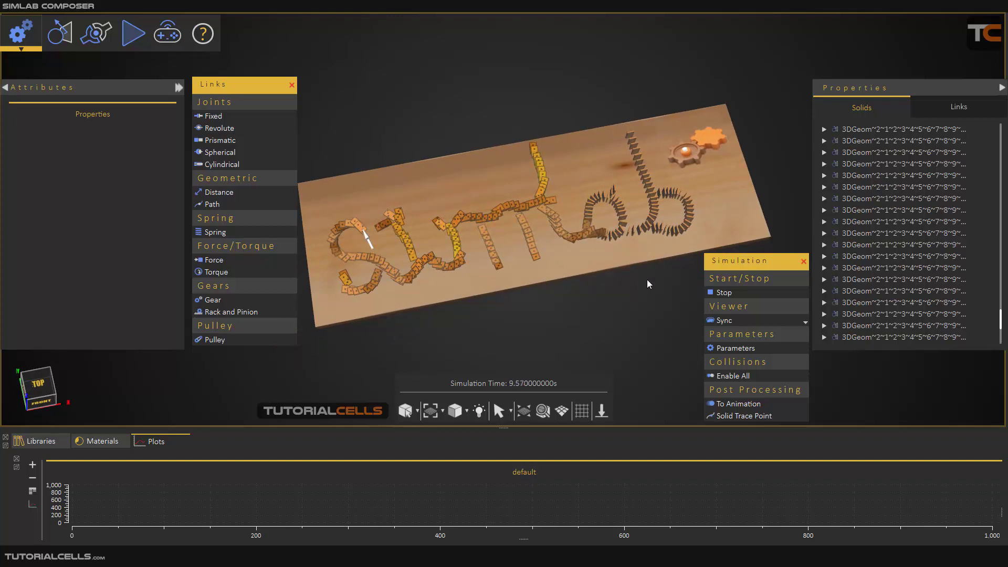
click(736, 295)
Step: Delete the existing Force 1 link from the first domino
scroll(498, 257, up, 3)
middle_drag(472, 228, 402, 210)
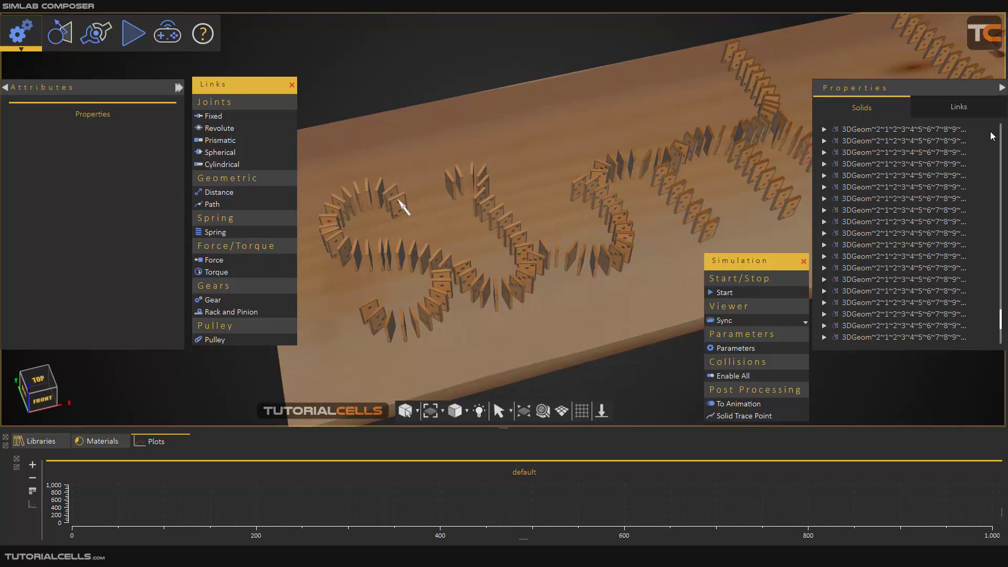
click(959, 107)
click(855, 133)
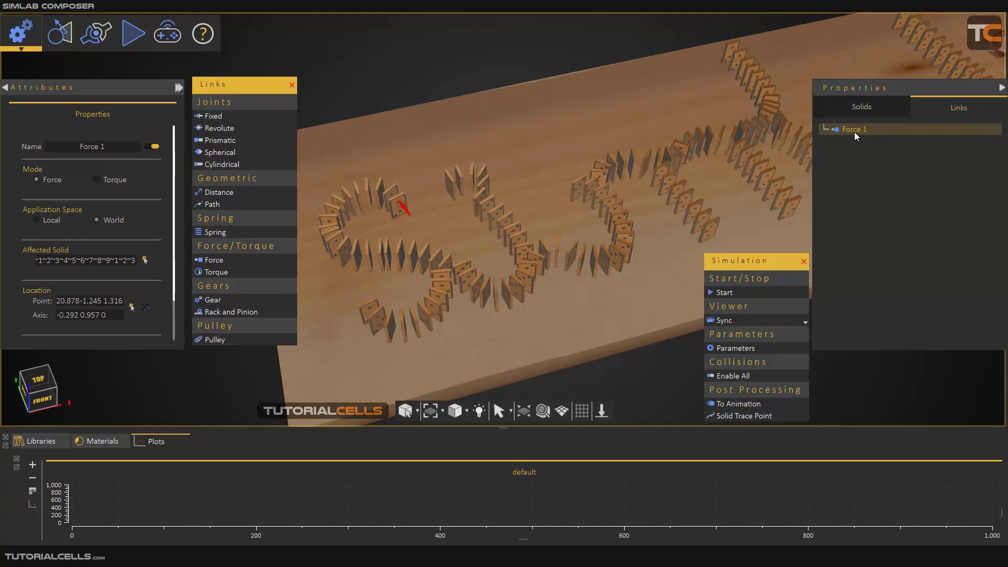
key(Delete)
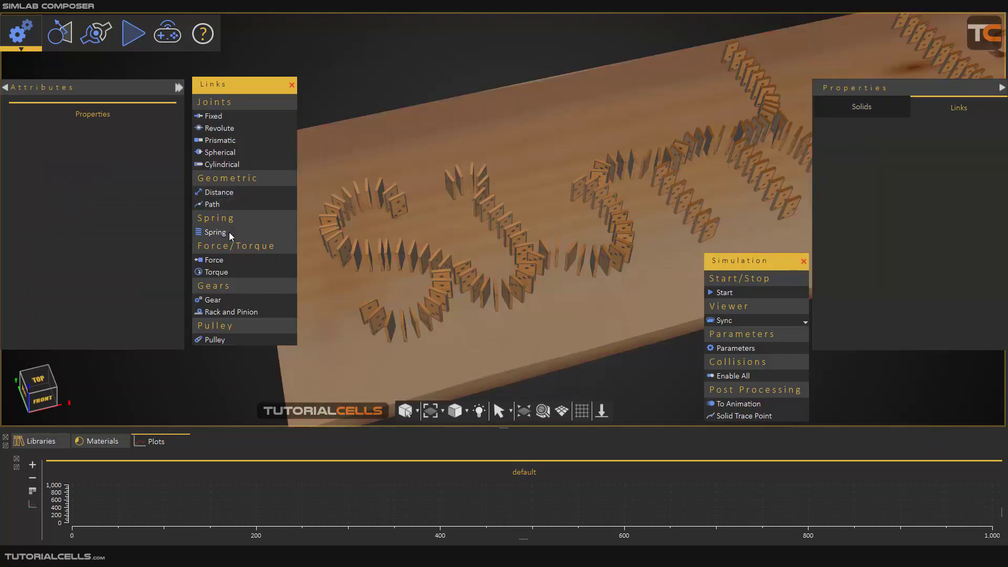
Step: Create a new Force link with the first domino of the letter S as the affected solid
click(222, 261)
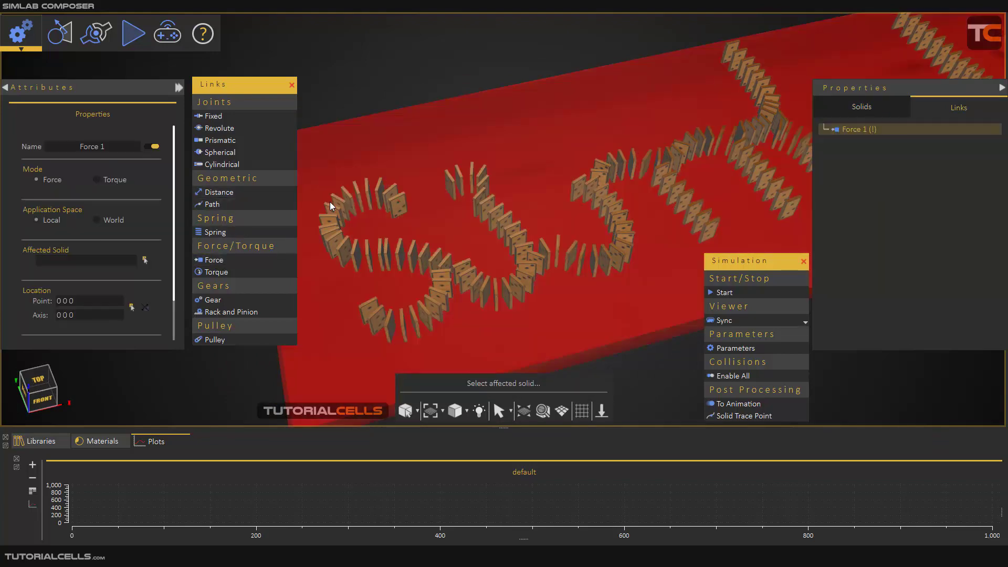
scroll(329, 201, up, 4)
middle_drag(405, 291, 445, 229)
scroll(443, 191, up, 4)
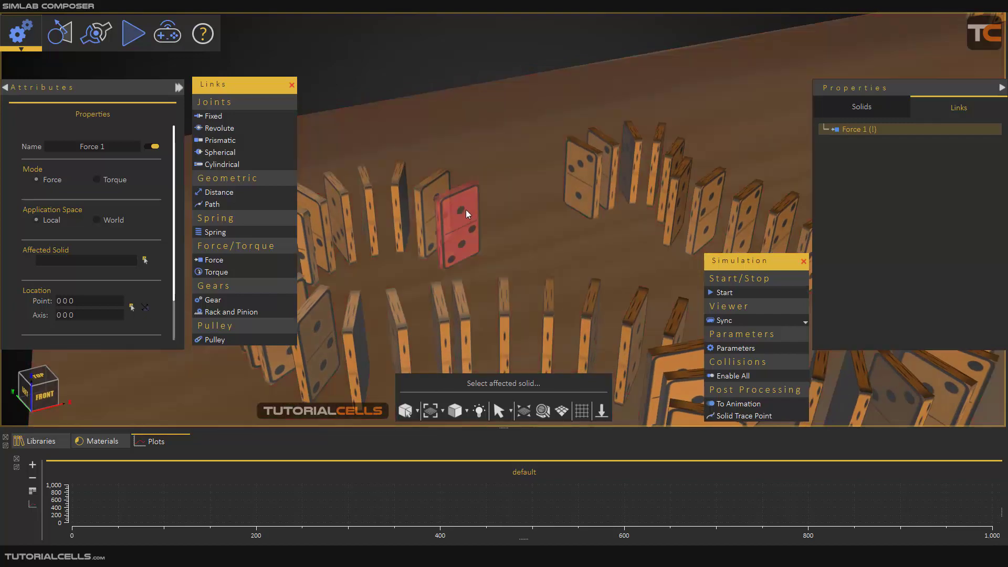
click(464, 211)
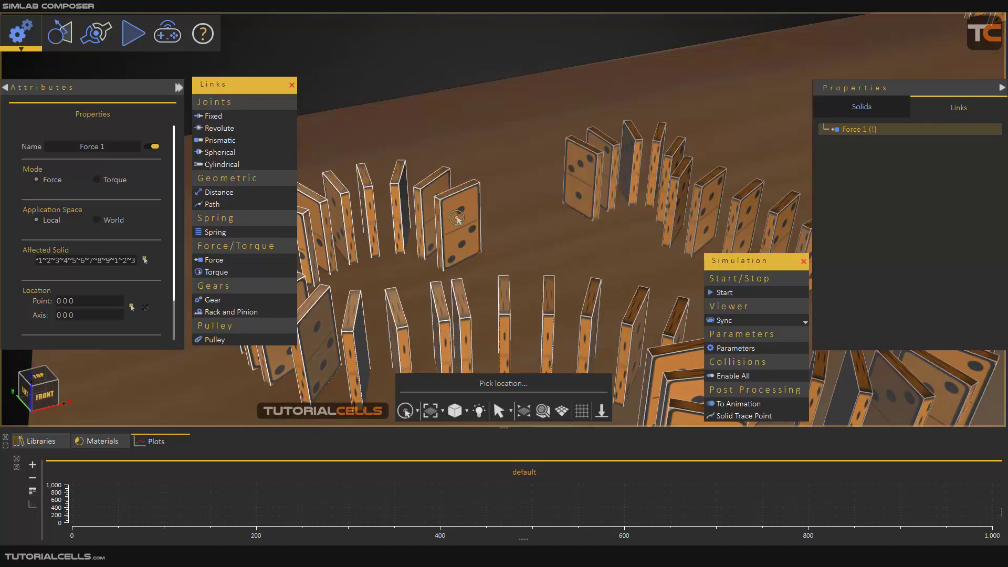
Step: Place the force on the upper half of the first domino's front face using the Default Pick mode
scroll(465, 215, up, 3)
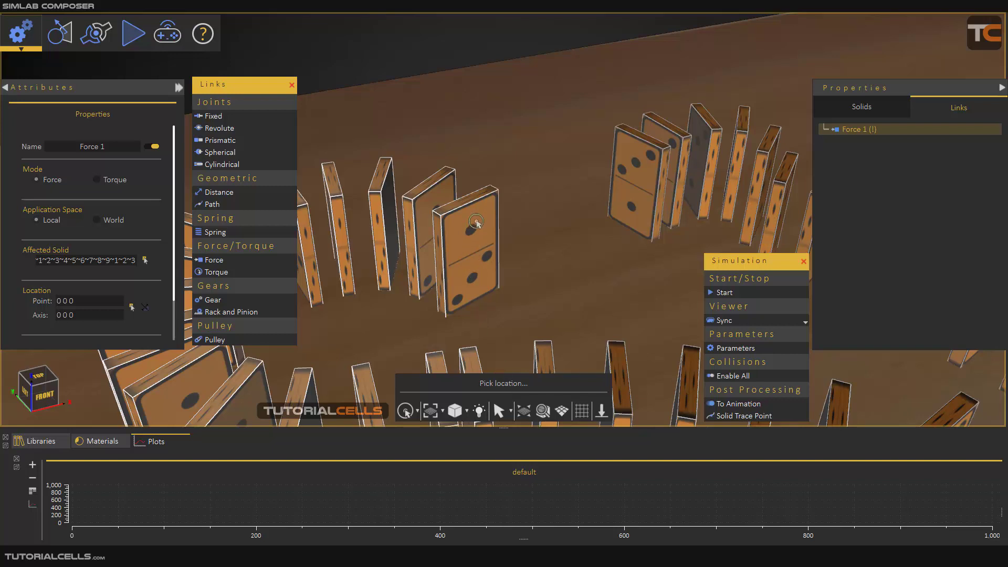
click(418, 412)
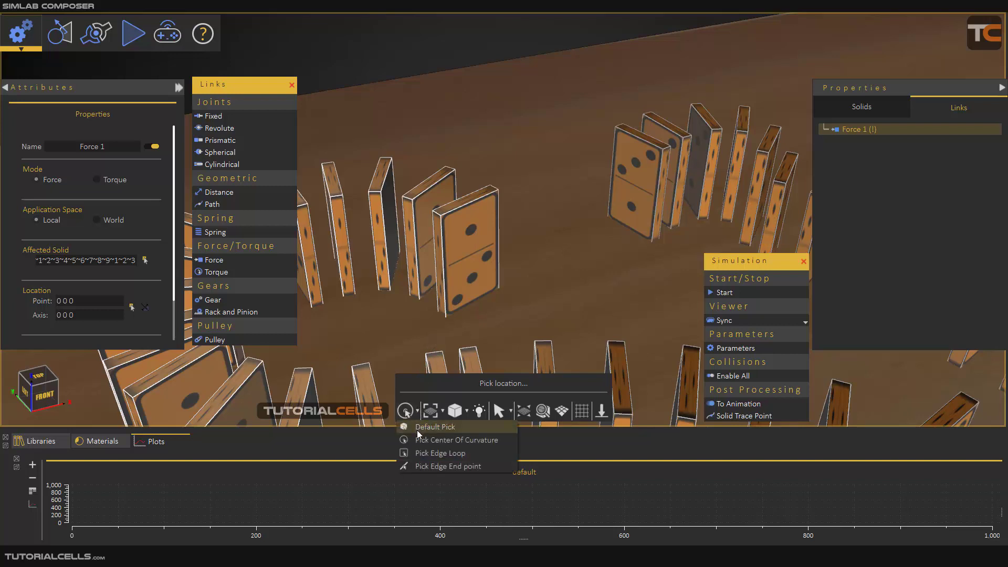
click(418, 427)
click(473, 221)
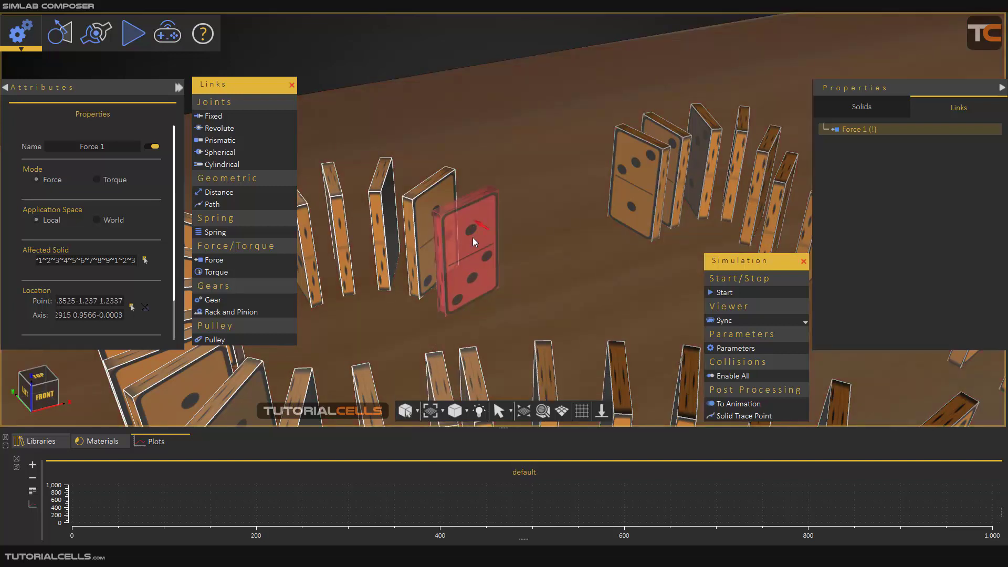
Step: Set the force's application space to World and briefly test the simulation
scroll(477, 226, up, 3)
middle_drag(477, 225, 508, 241)
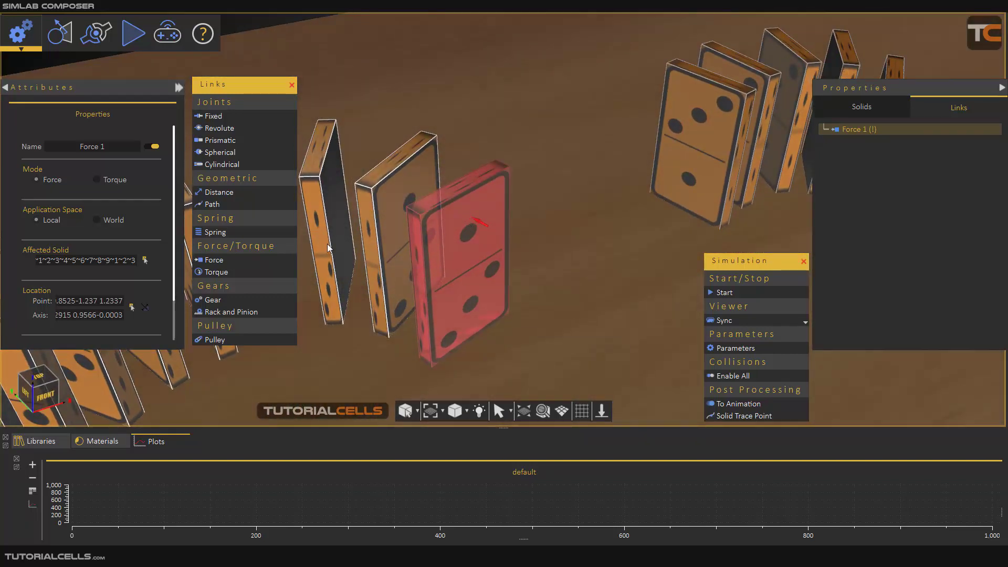
scroll(94, 248, down, 2)
scroll(82, 258, up, 2)
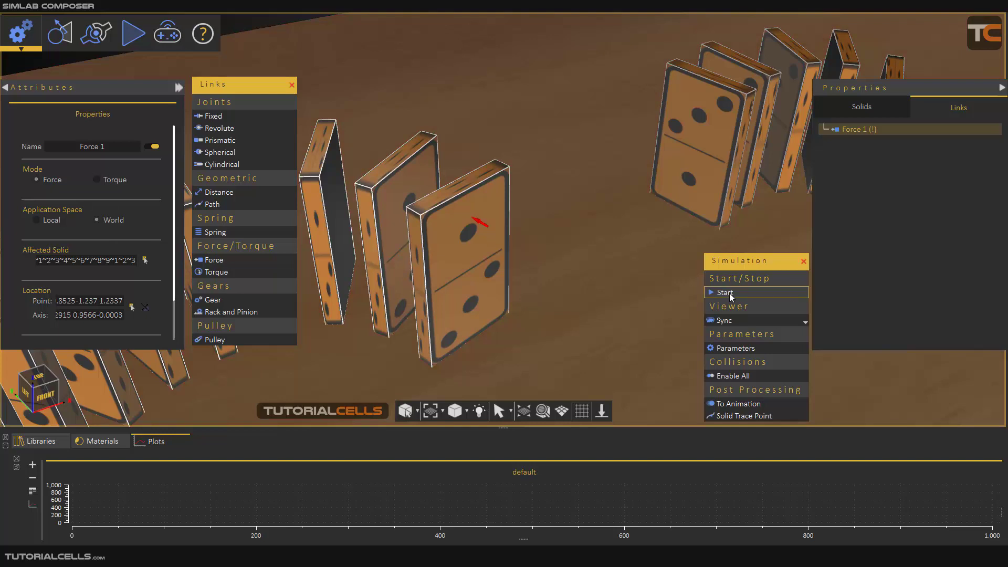
click(725, 293)
click(729, 294)
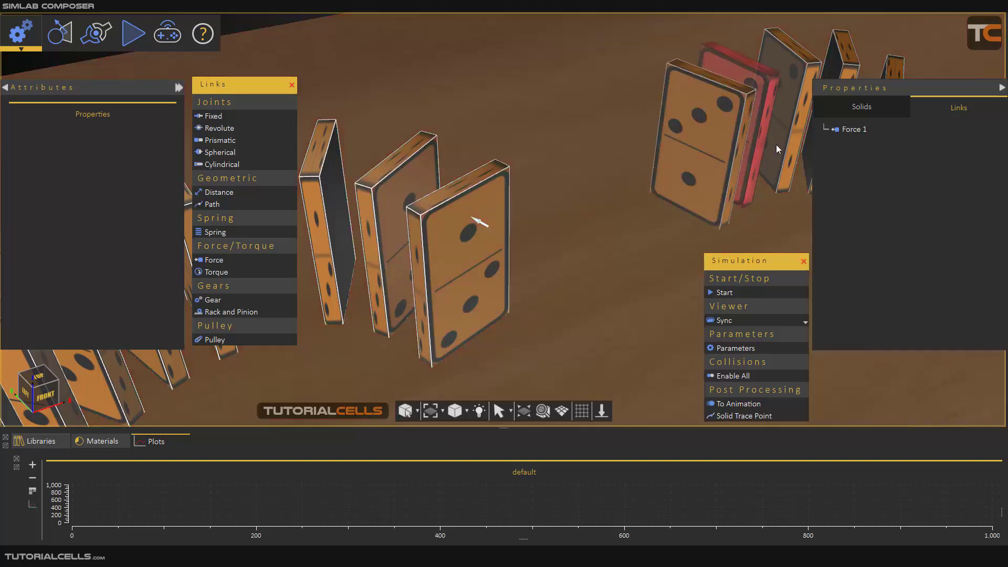
Step: Set Force 1's magnitude function to Constant with a value of 10
click(839, 130)
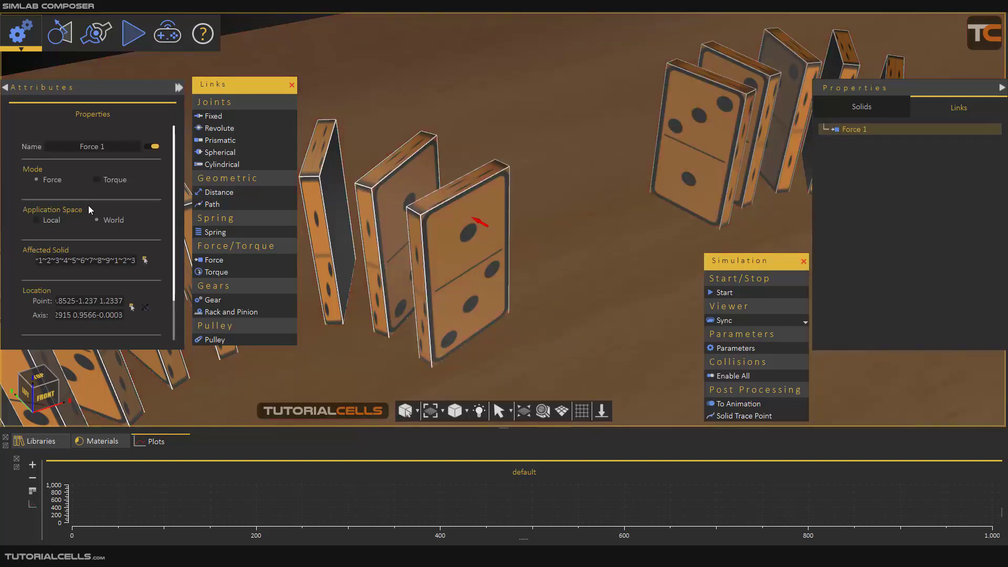
scroll(68, 246, down, 2)
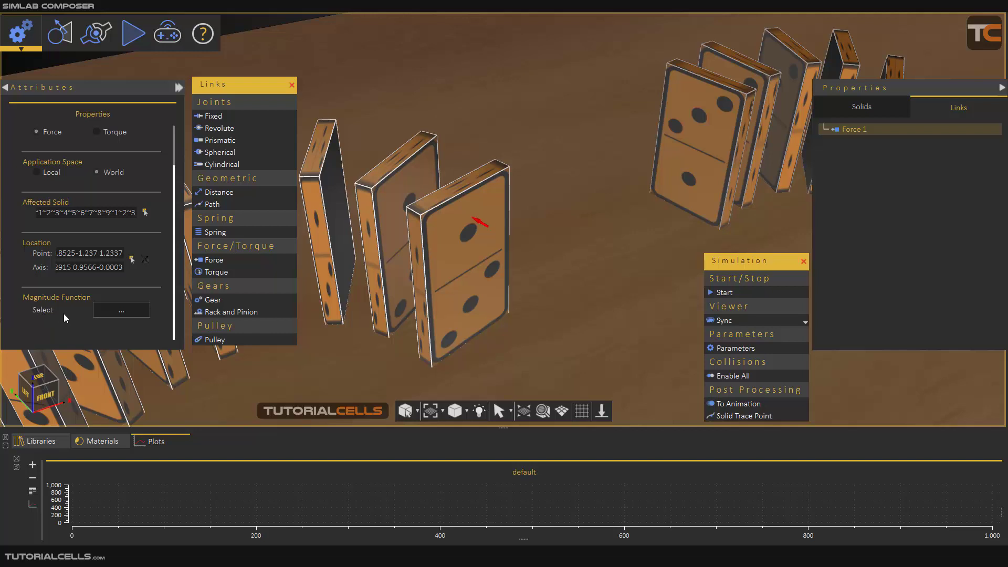
click(102, 310)
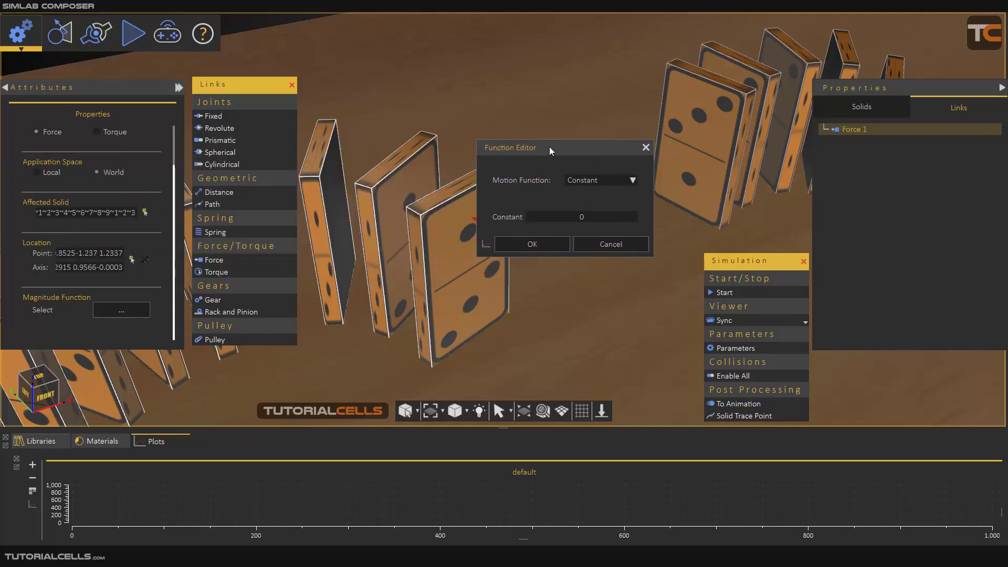
drag(574, 153, 578, 150)
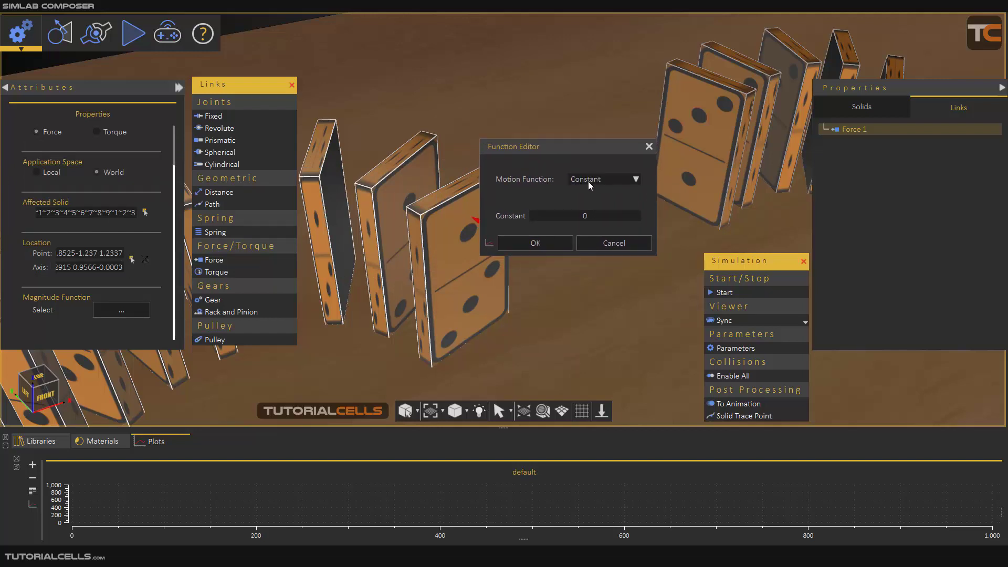
click(629, 181)
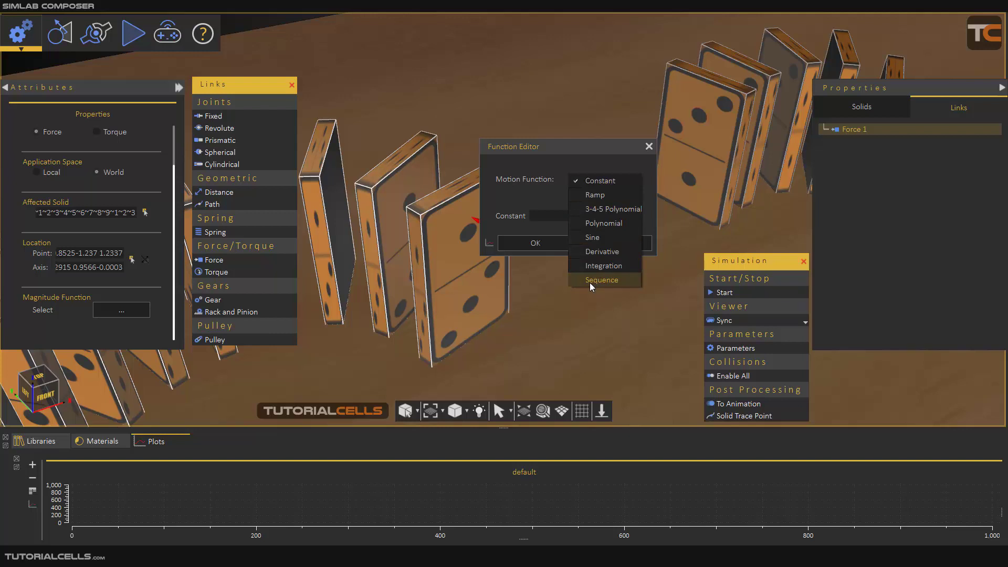
click(540, 147)
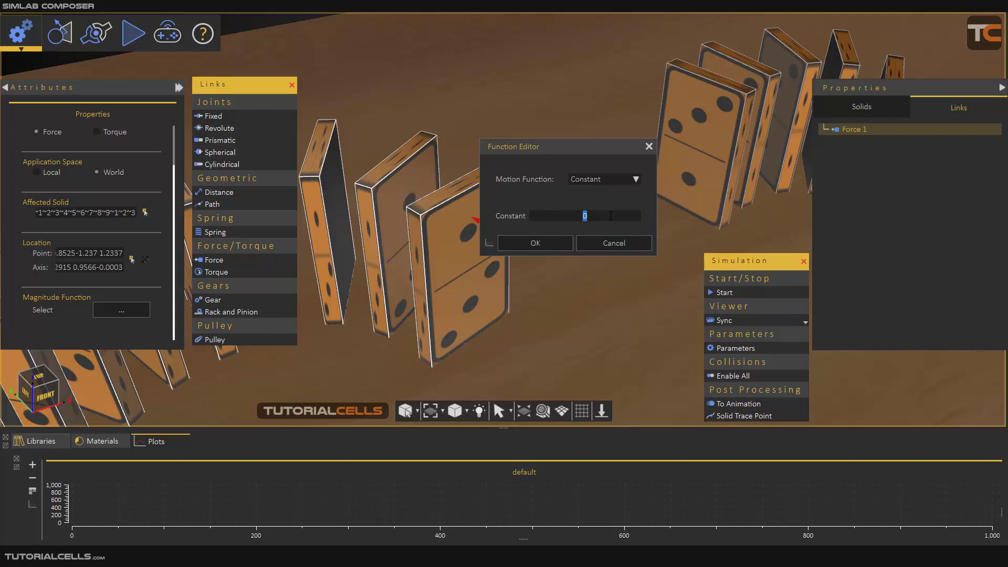
text(10)
click(552, 244)
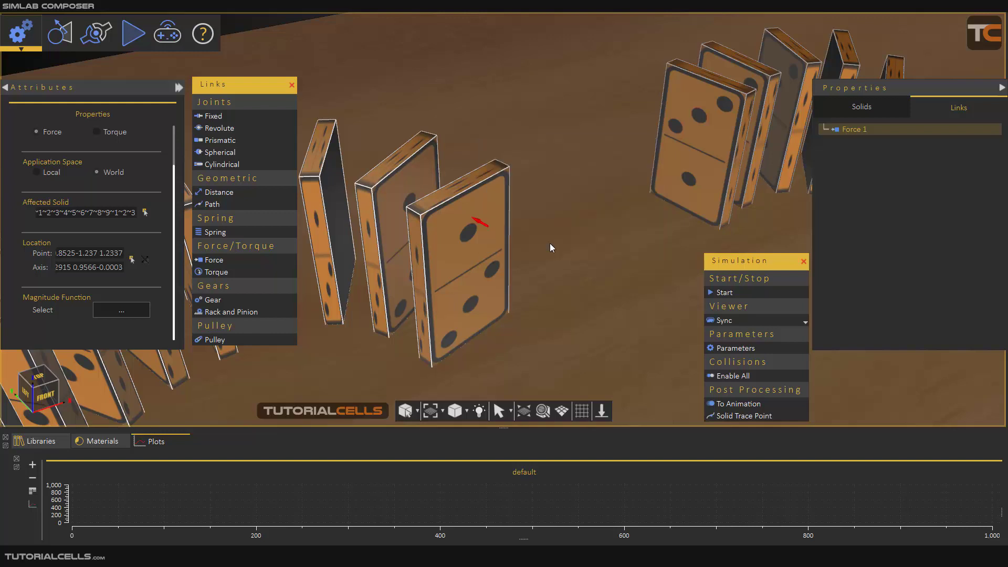
Step: Test the simulation briefly and examine the first domino's mass and other solid attributes
click(713, 294)
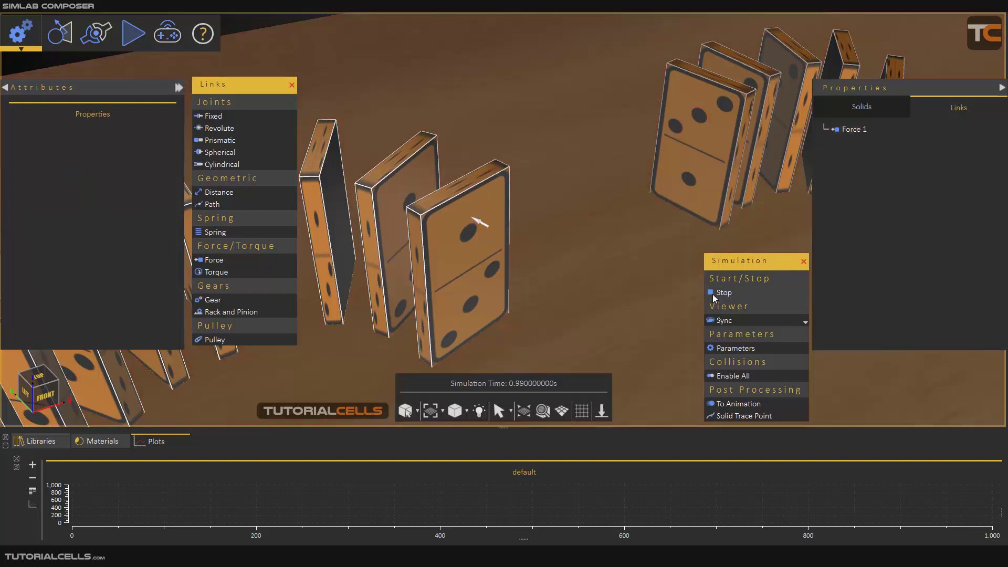
click(713, 294)
click(477, 284)
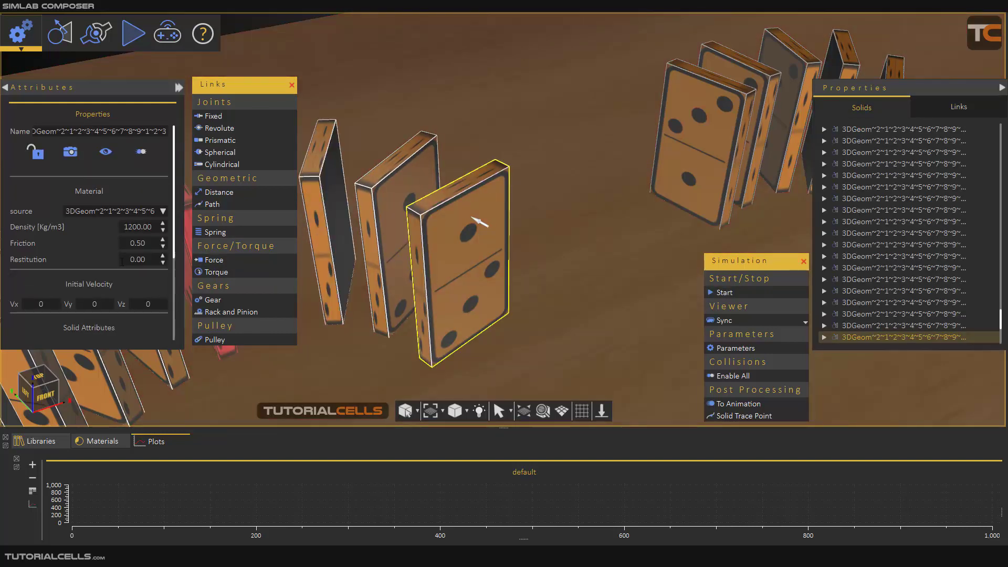
scroll(115, 265, down, 2)
scroll(84, 230, down, 2)
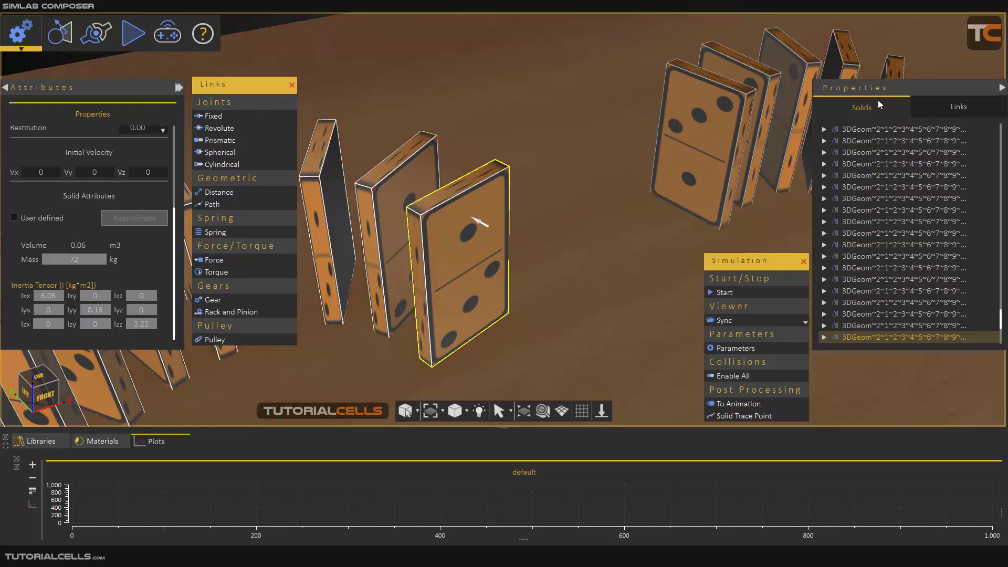
Step: Set the Constant value of Force 1's magnitude function to 500
click(922, 113)
click(854, 129)
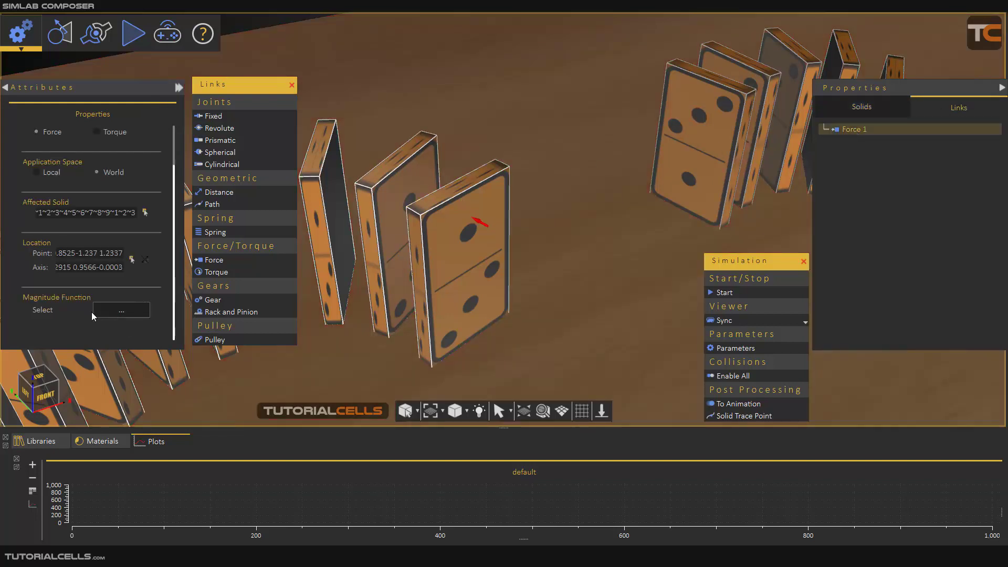
click(115, 313)
double_click(579, 216)
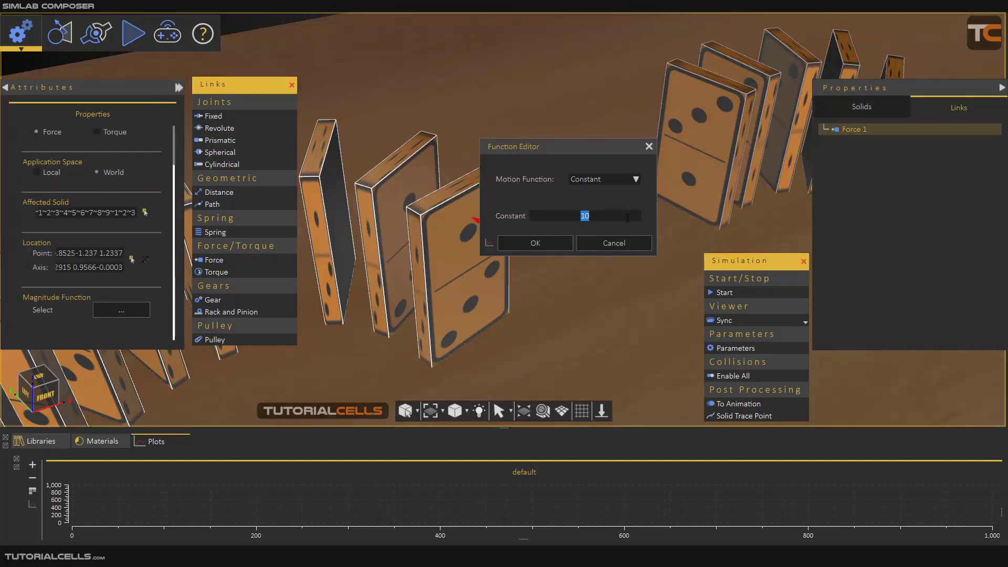
text(500)
click(549, 242)
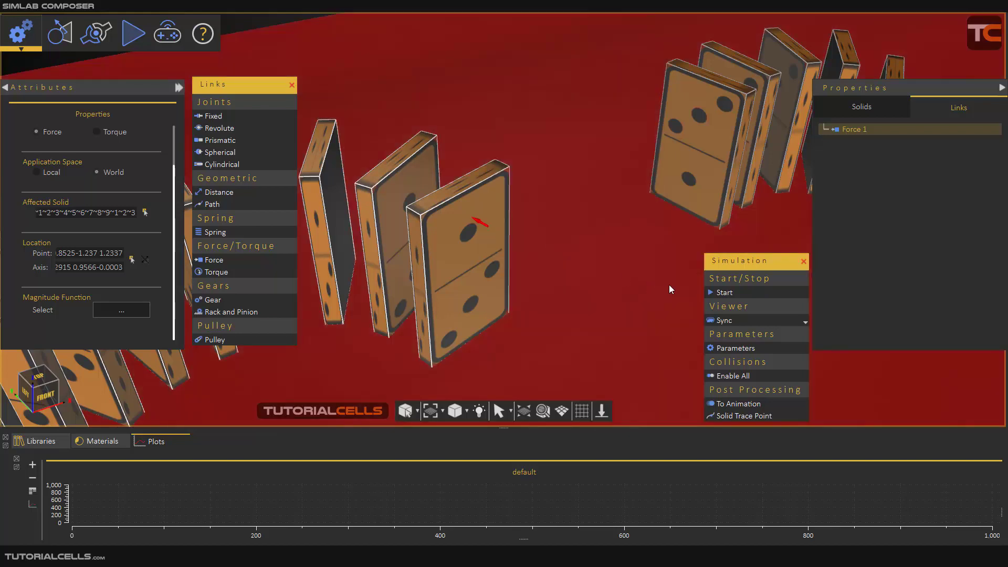
Step: Run and stop the simulation several times, examining how the force hits the first domino and topples the chain
click(722, 292)
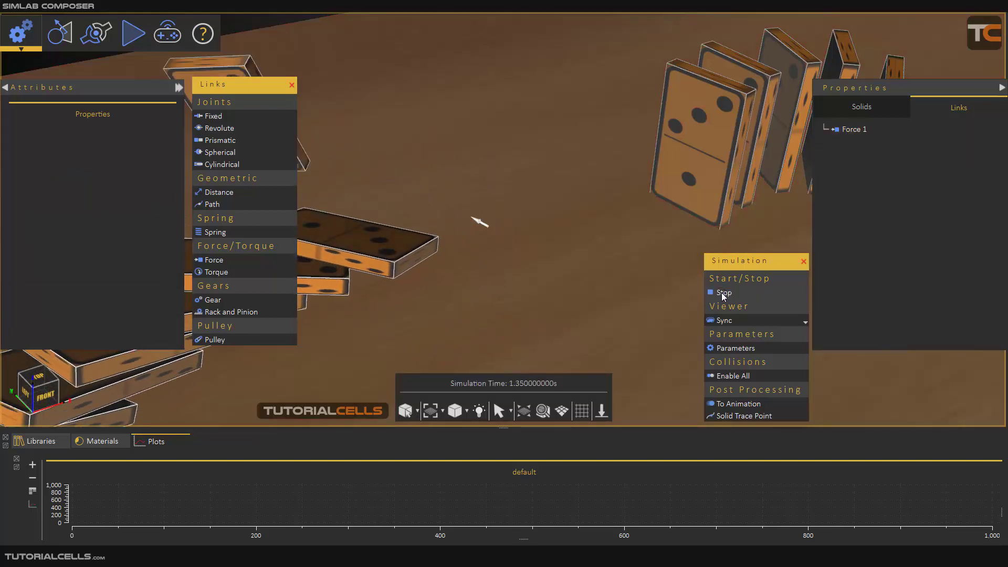
click(721, 292)
scroll(470, 231, down, 5)
scroll(472, 231, up, 3)
middle_drag(527, 223, 544, 258)
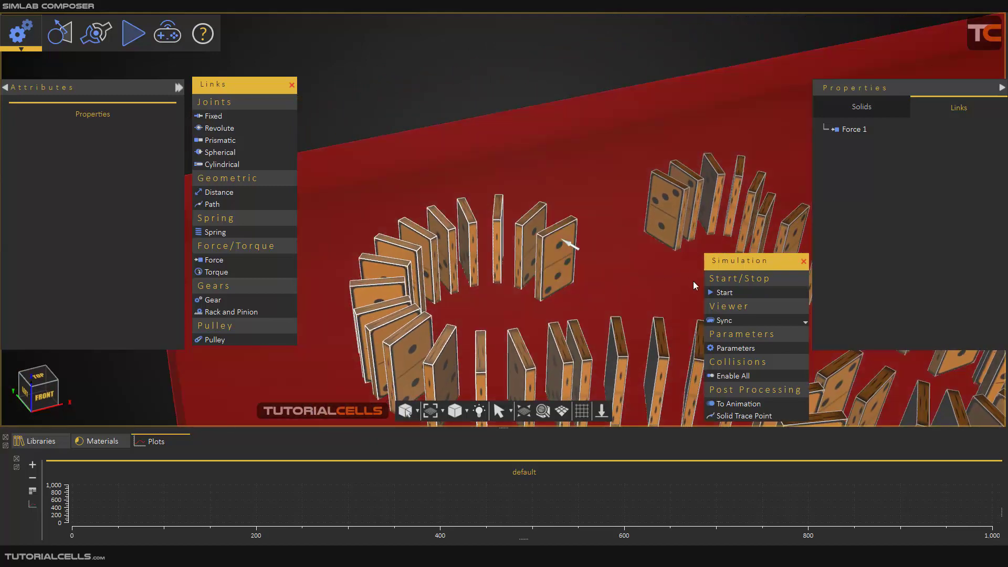
click(720, 292)
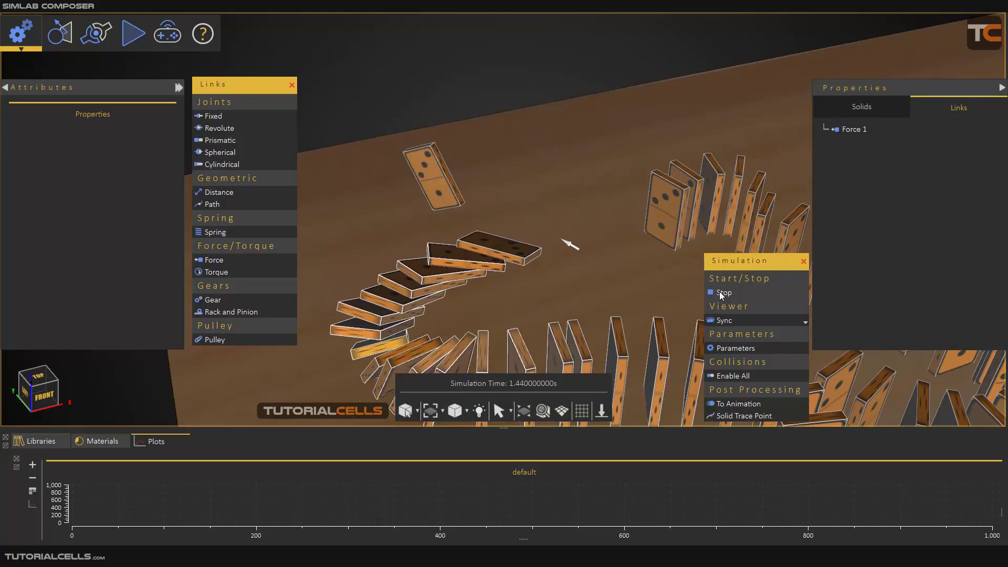
click(720, 292)
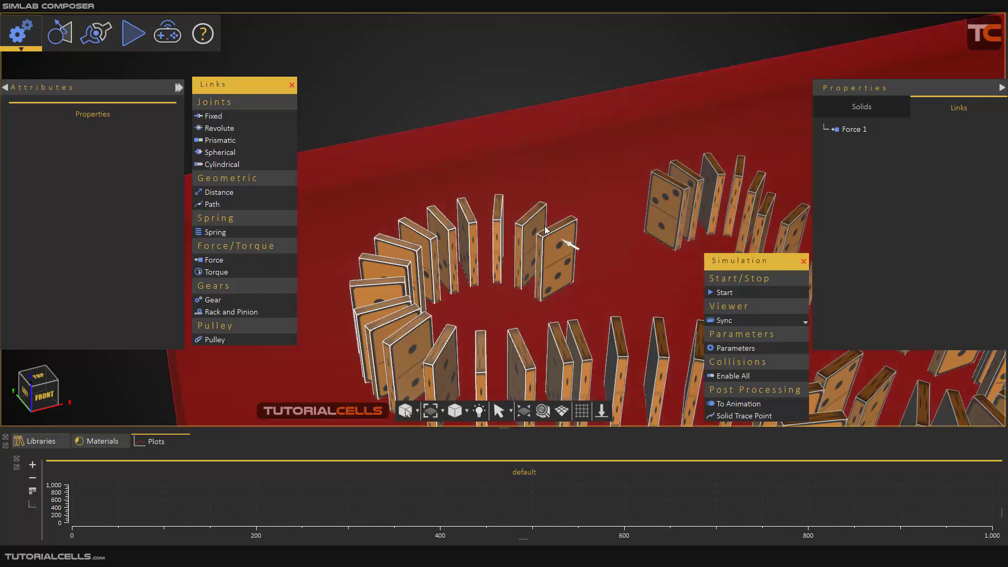
click(743, 296)
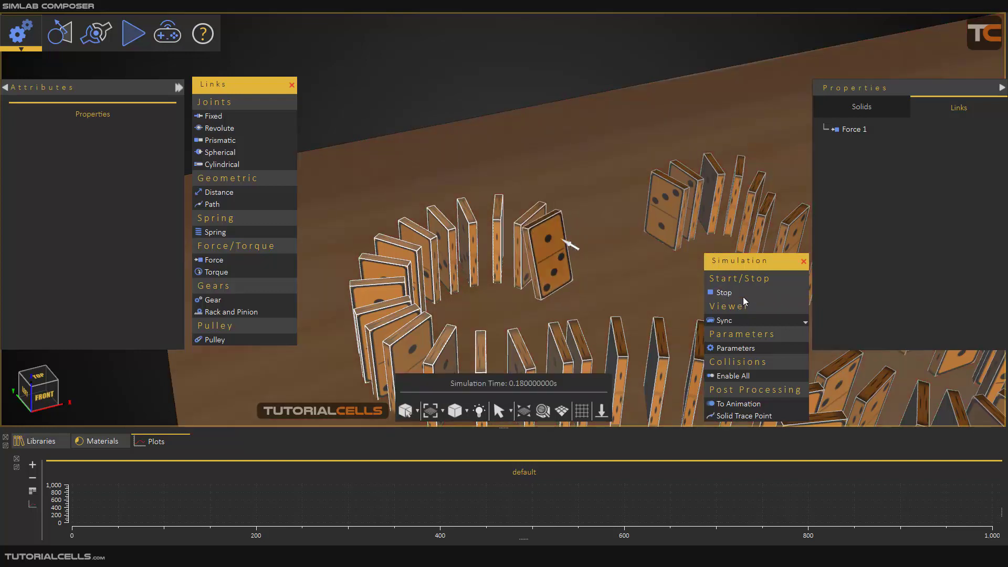
click(743, 296)
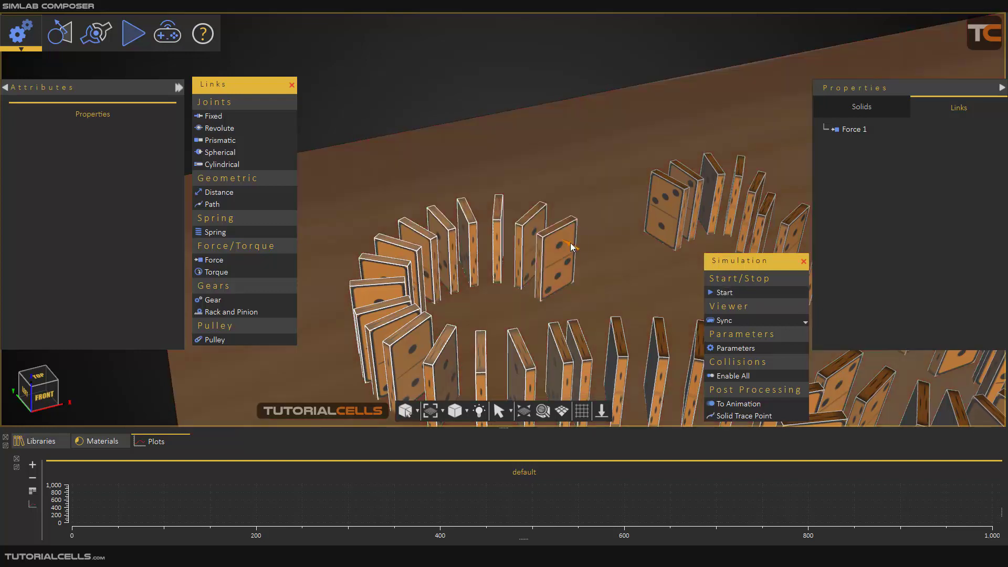
Step: Set Force 1's application space to Local and test the simulation twice, watching how the force arrow follows the falling domino
click(571, 246)
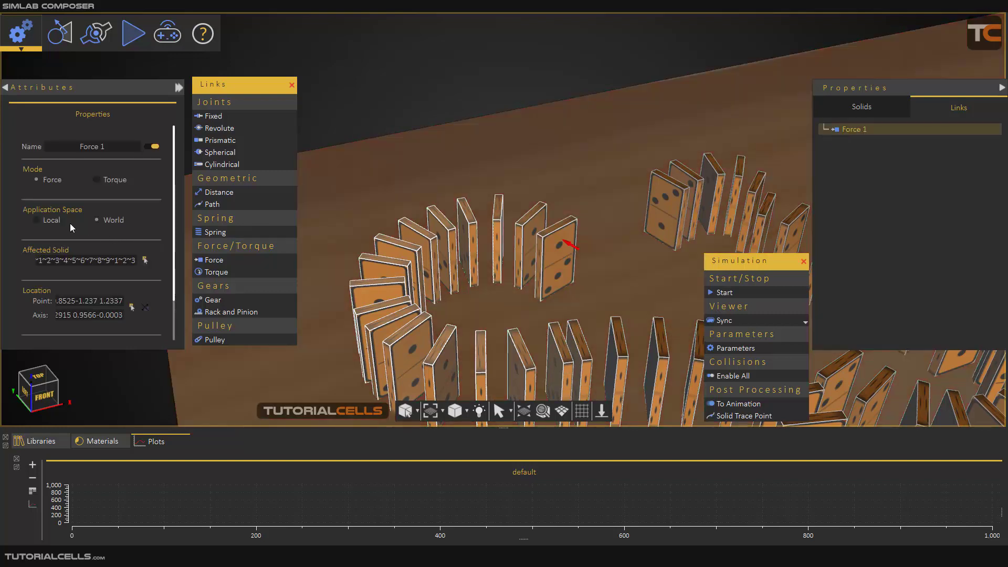
click(54, 222)
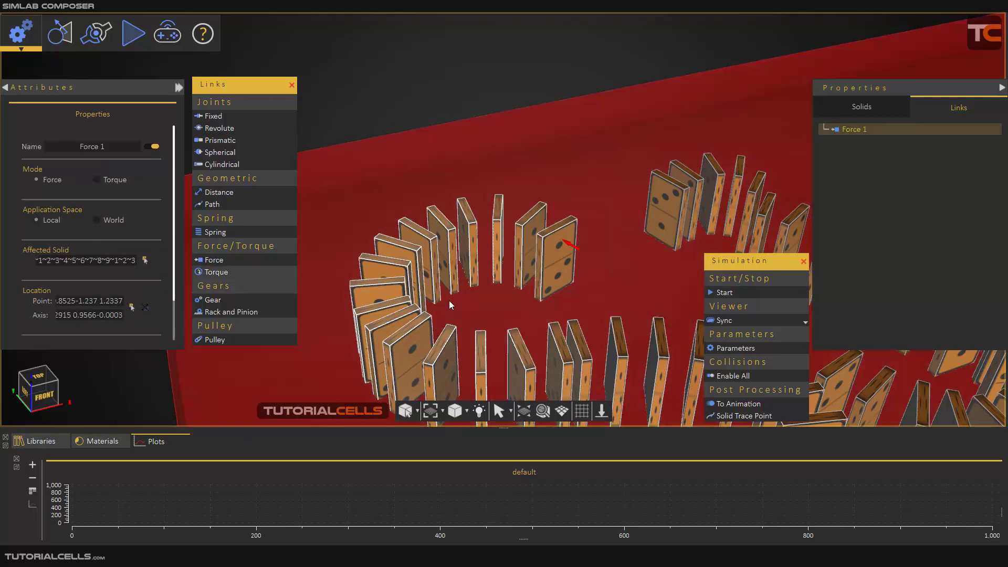
click(727, 294)
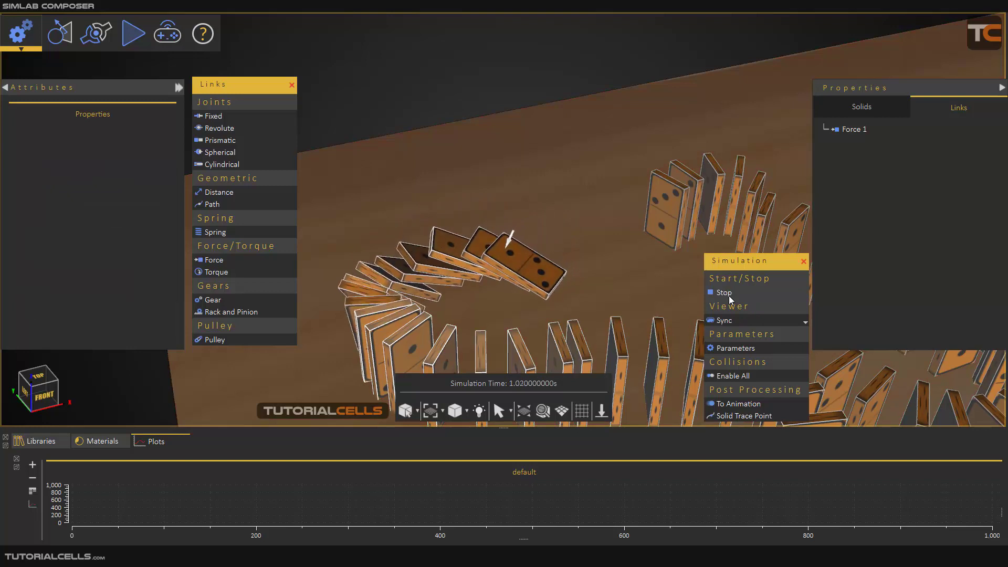
click(729, 295)
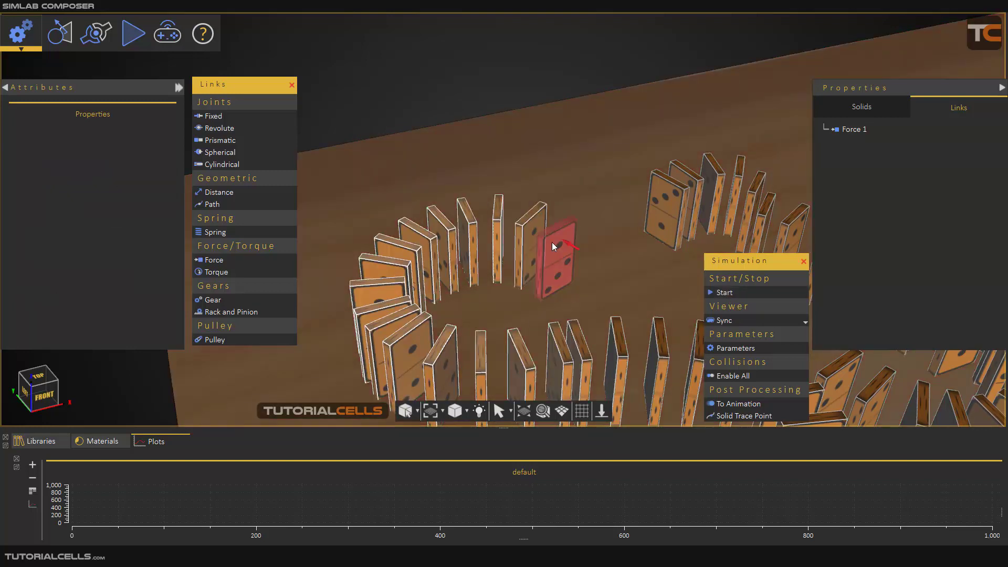
scroll(556, 242, up, 5)
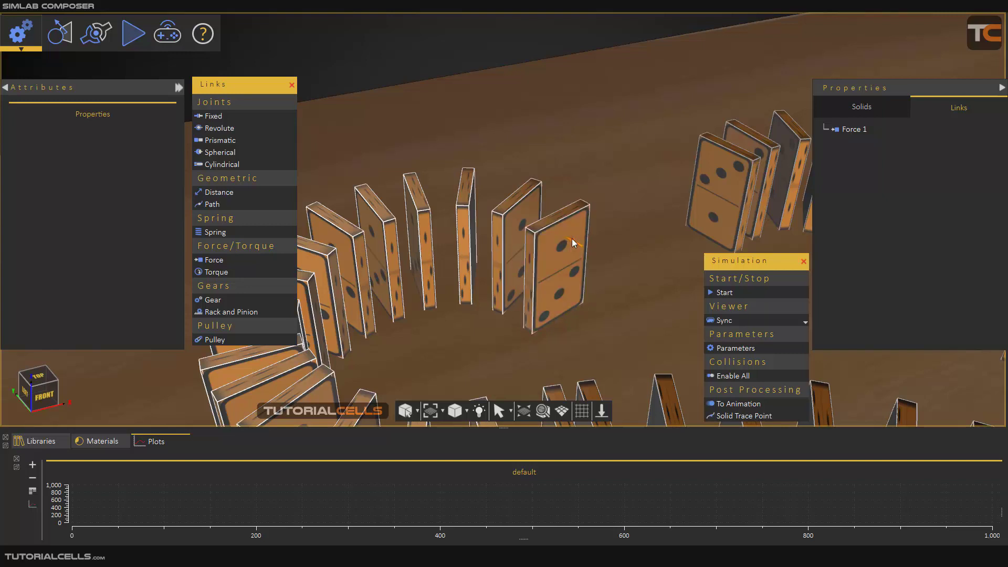
click(719, 292)
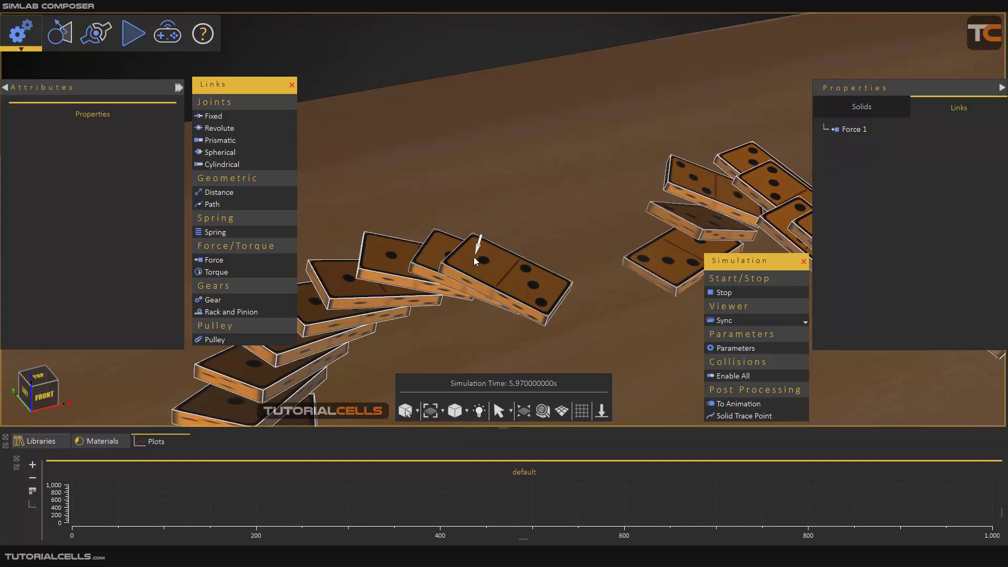
click(708, 292)
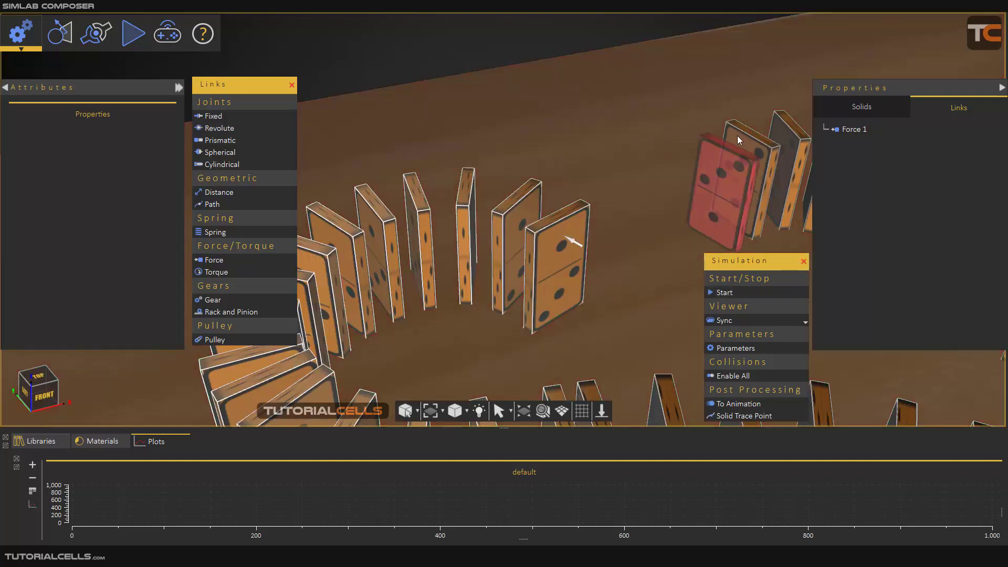
Step: Set Force 1's application space to World and run the simulation to test it
click(850, 130)
click(118, 225)
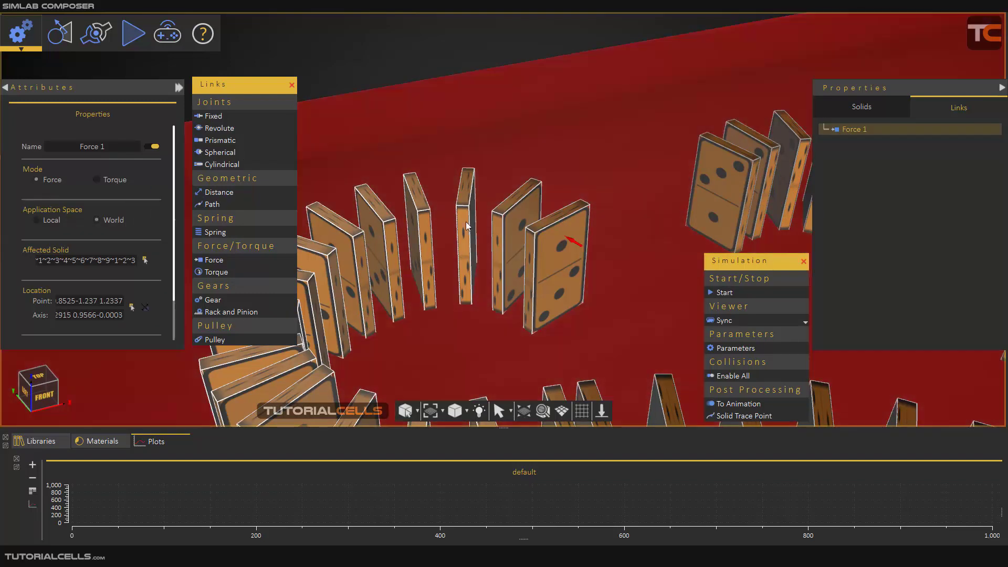
scroll(515, 216, down, 3)
scroll(596, 291, up, 2)
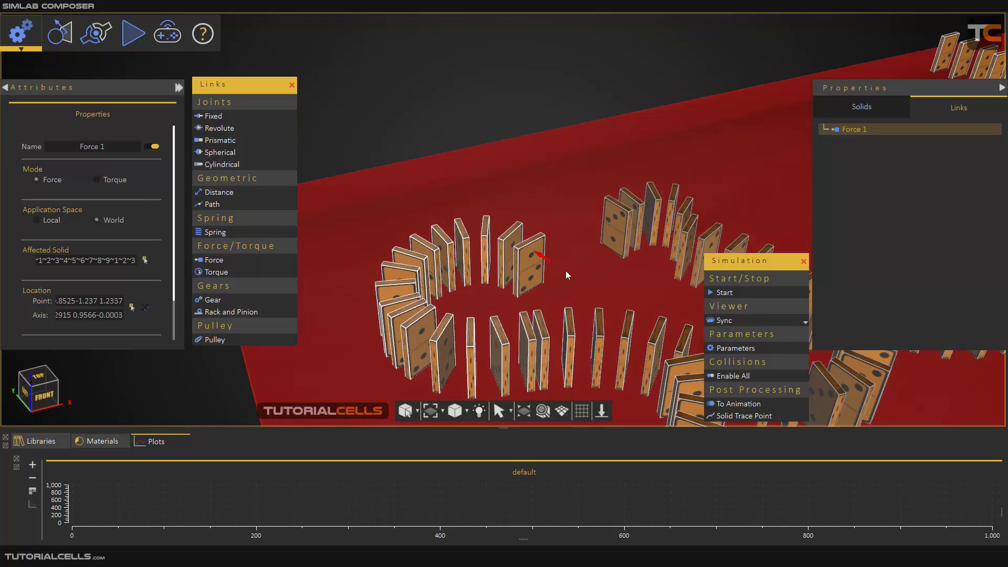
click(732, 294)
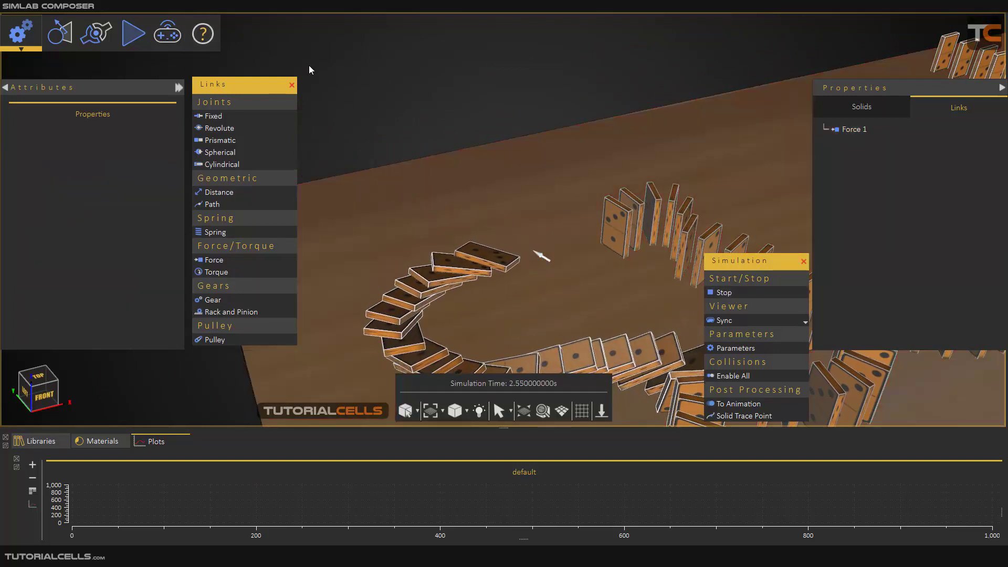
click(723, 292)
scroll(528, 248, down, 2)
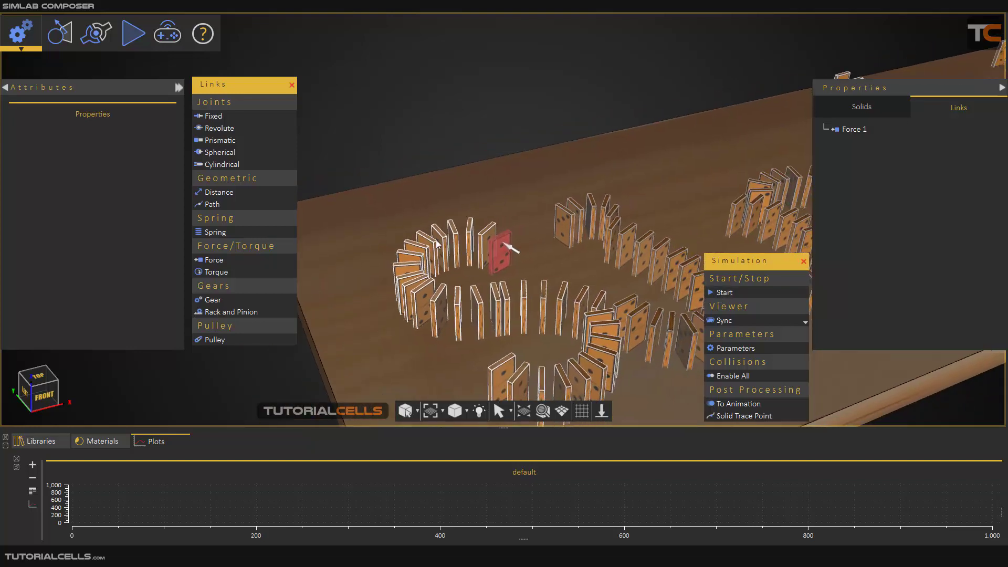
Step: Examine the motion function types available for Force 1's magnitude, leaving the function editor without changes
click(853, 129)
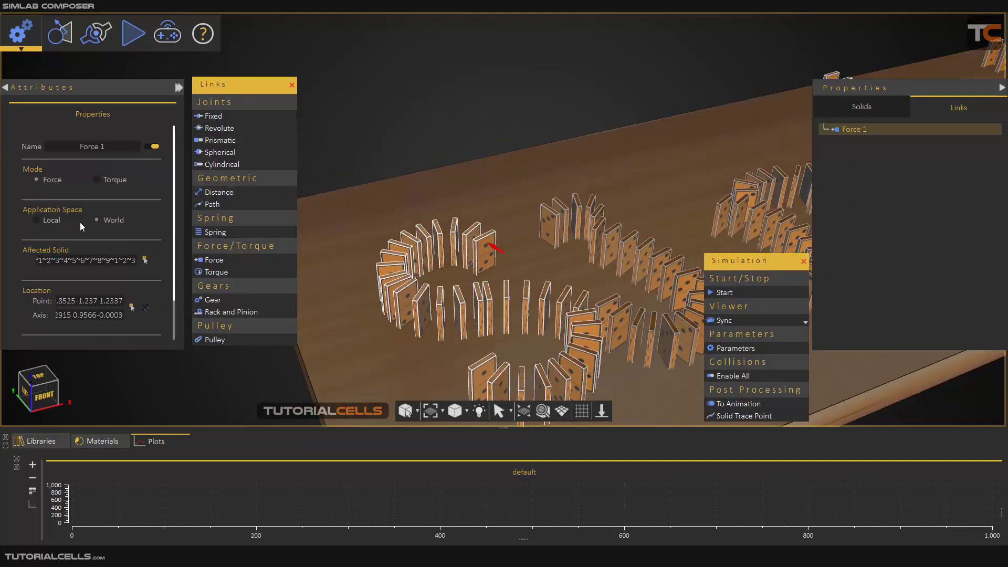
scroll(79, 225, down, 1)
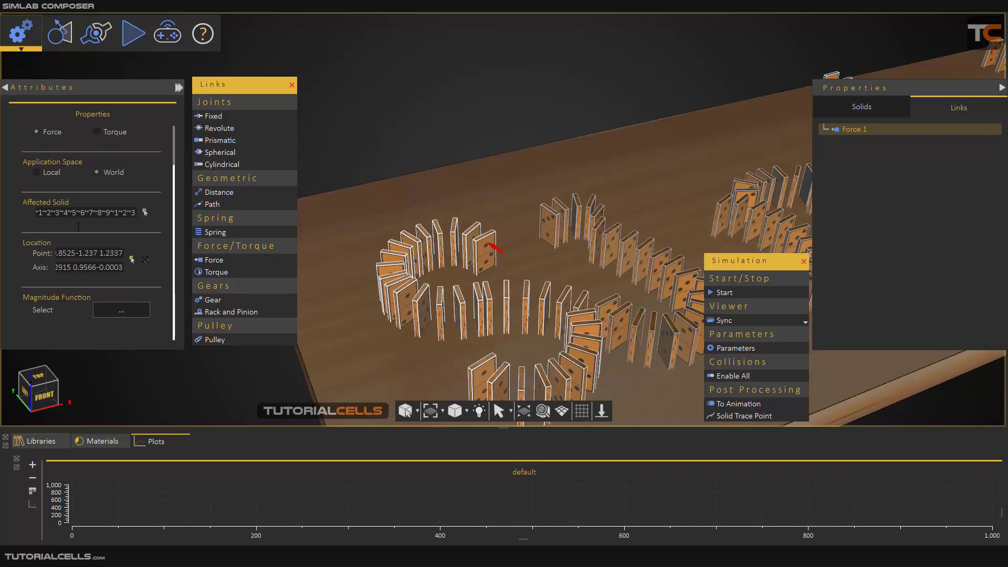
click(108, 309)
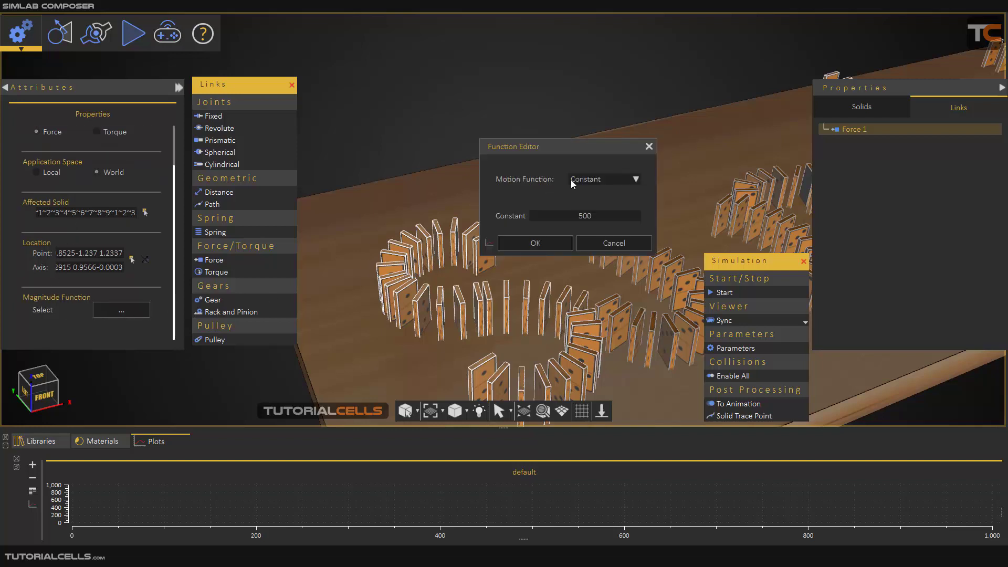
click(604, 180)
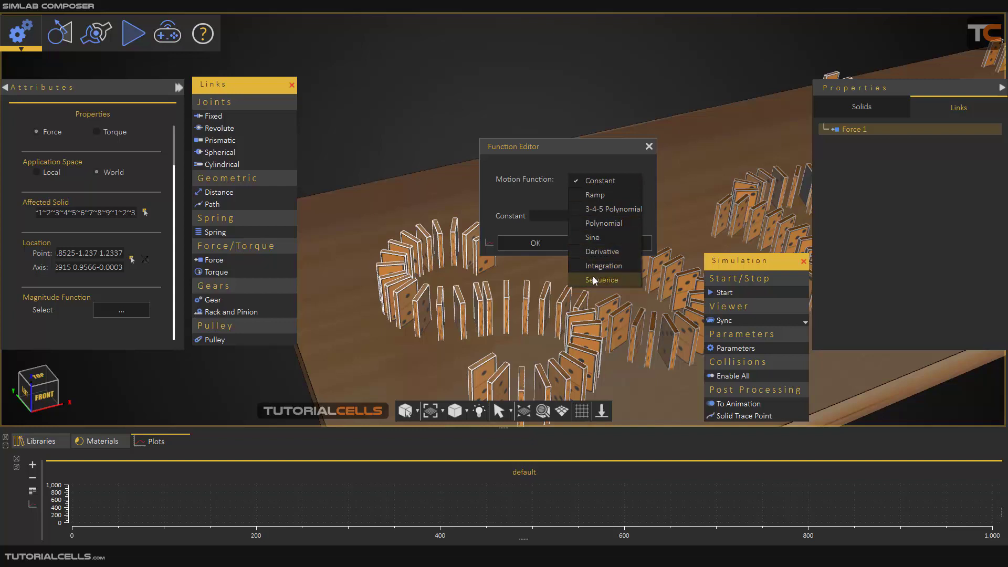
click(523, 200)
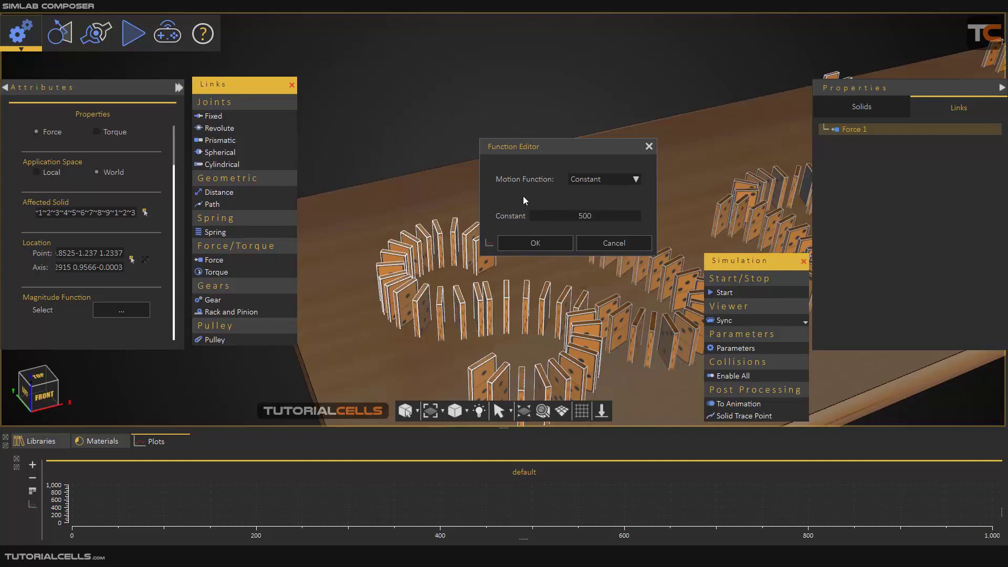
click(596, 240)
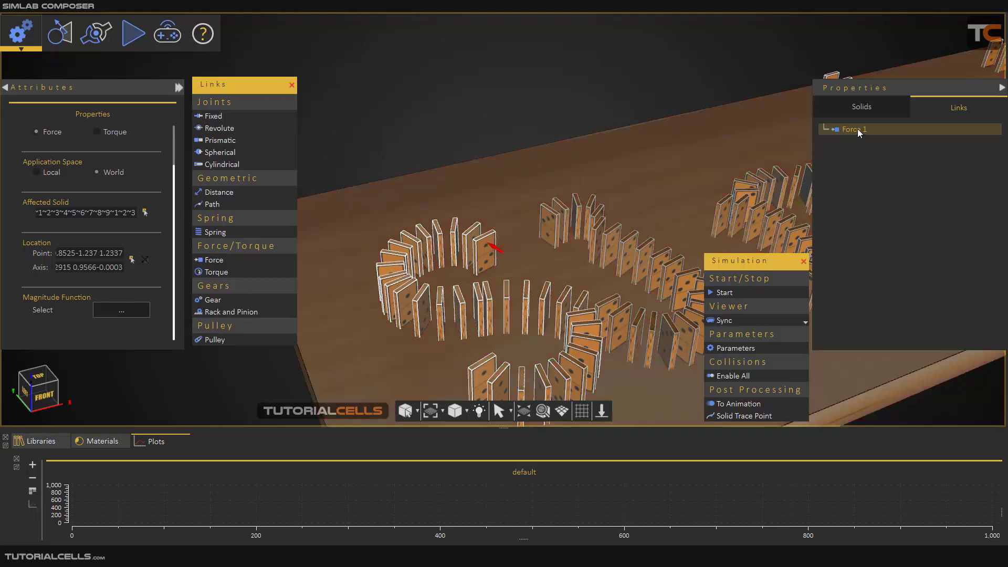
Step: Delete Force 1 and switch to the Virtual Reality workspace without saving the simulation as an animation
key(Delete)
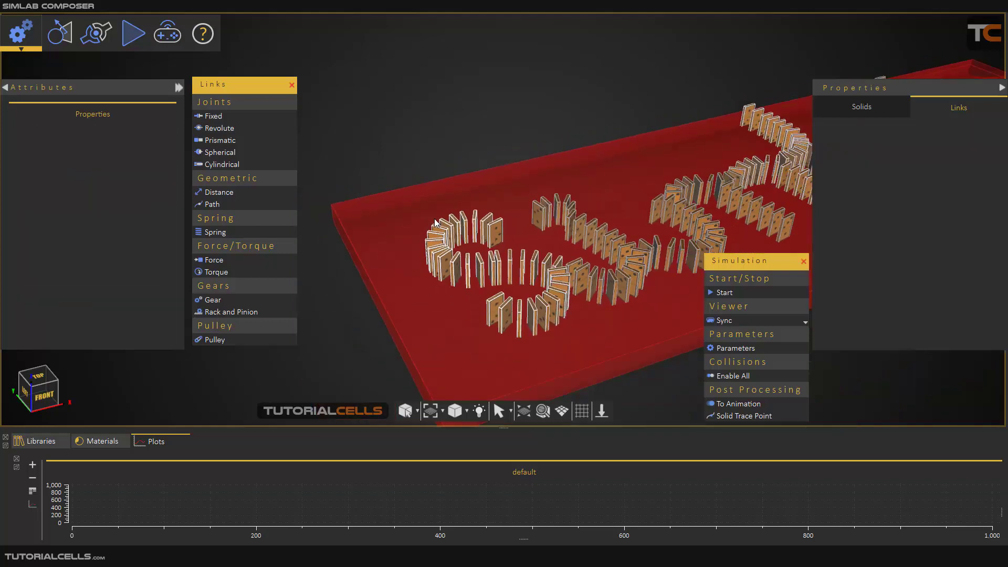
scroll(490, 246, up, 5)
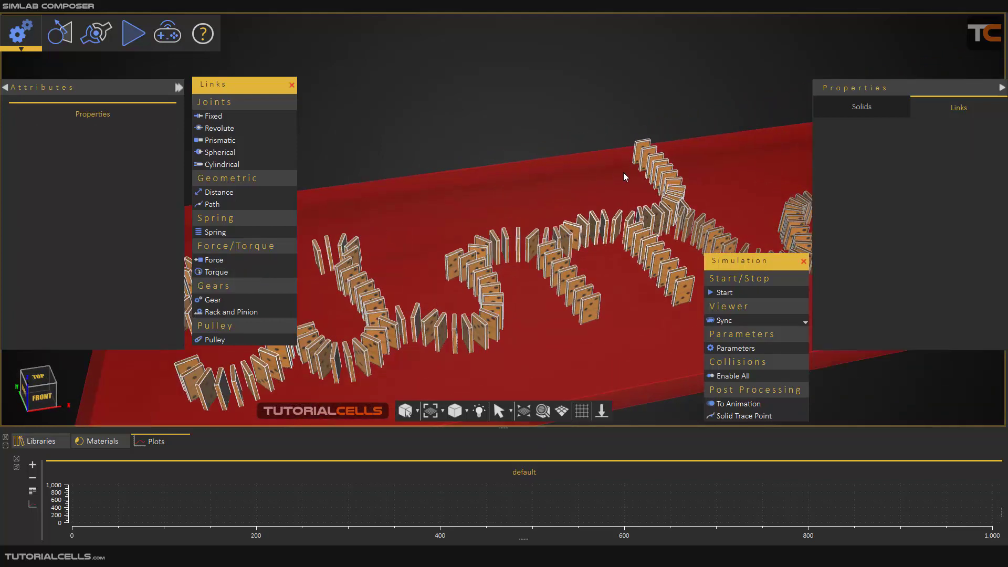
click(21, 35)
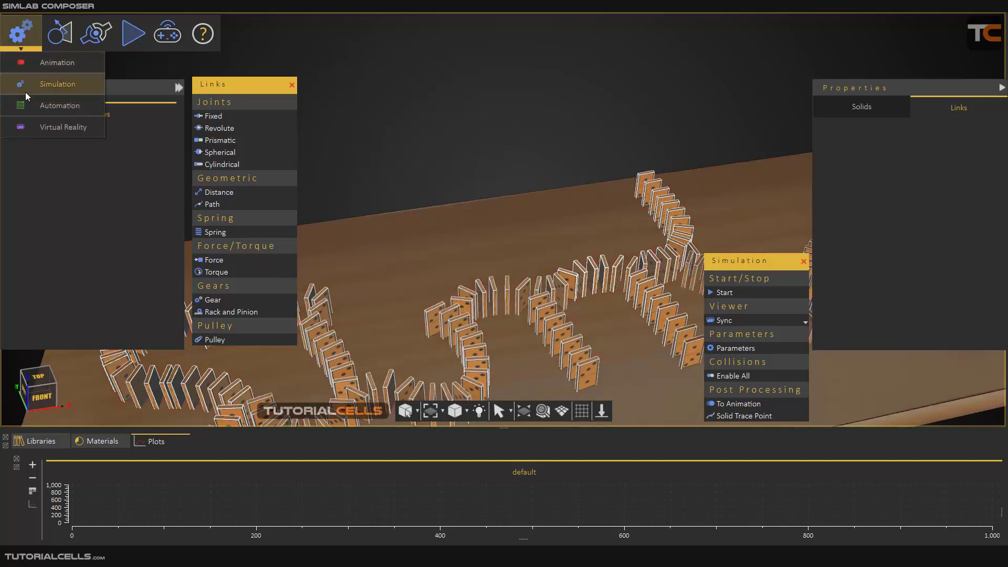
click(38, 126)
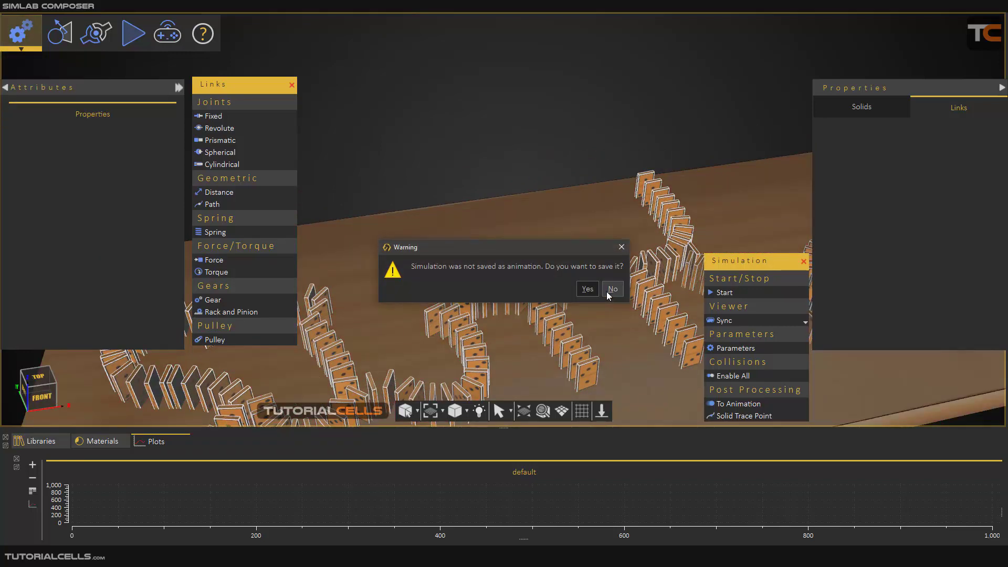
click(613, 289)
Step: Move the domino at the chain's far end onto open table space and resize it into a block about 0.85 wide
click(642, 182)
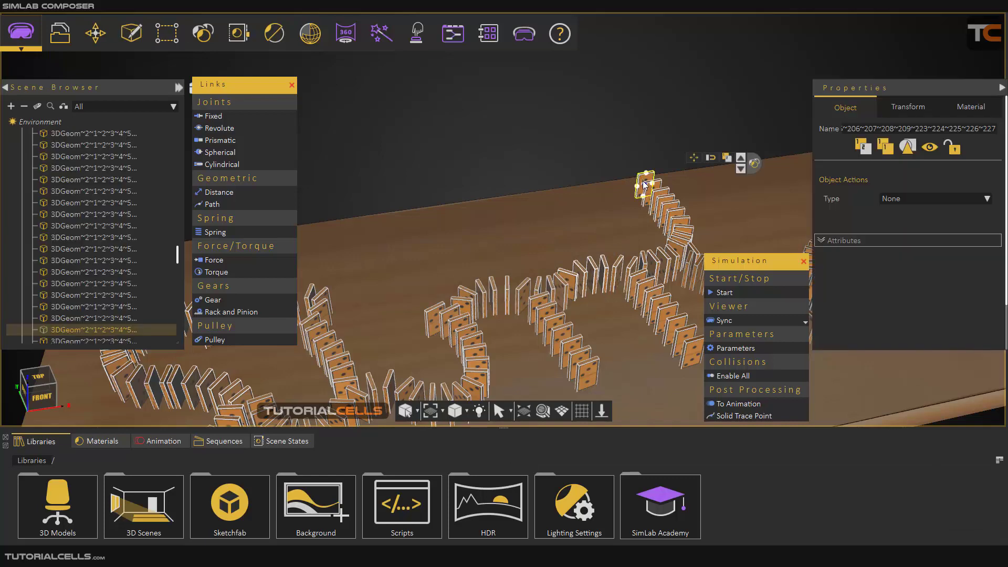
drag(646, 183, 434, 281)
scroll(467, 214, up, 4)
middle_drag(434, 281, 499, 254)
drag(475, 229, 448, 254)
middle_drag(530, 268, 159, 297)
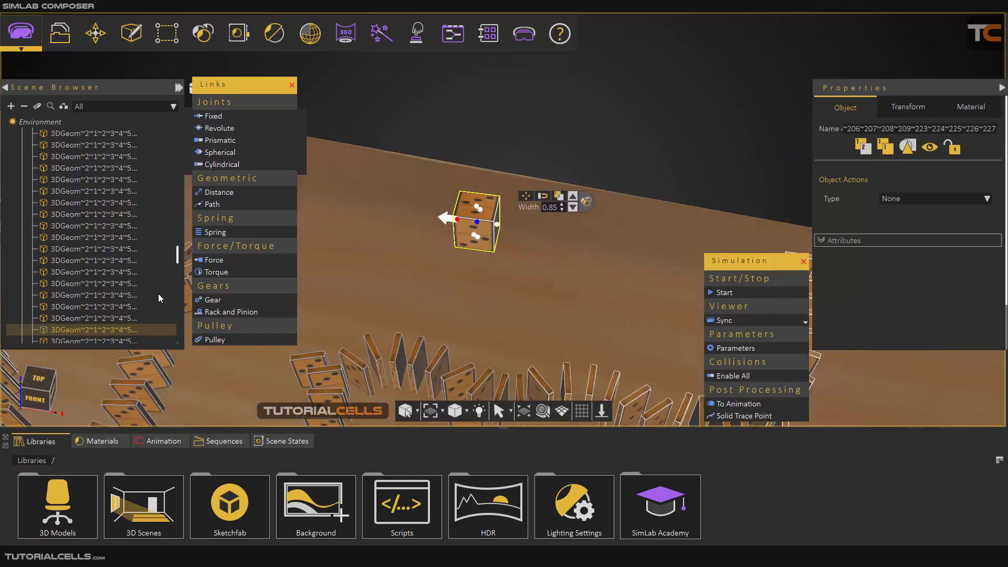
Step: Adjust the separated block's depth to about 0.71 so it forms a cube
scroll(494, 244, up, 3)
middle_drag(494, 244, 436, 249)
click(462, 226)
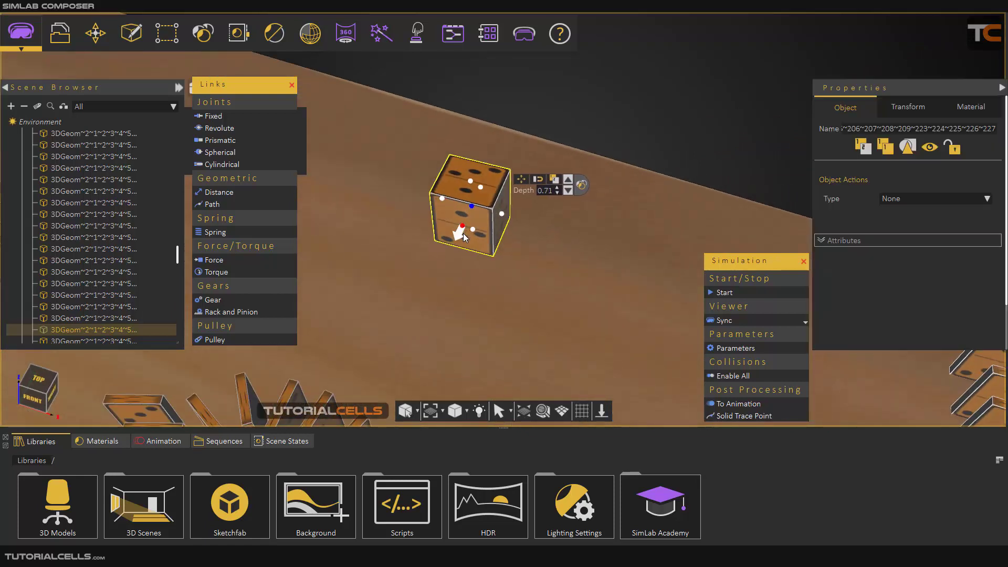
mouse_move(460, 233)
mouse_down()
mouse_move(487, 241)
mouse_move(477, 208)
mouse_move(467, 239)
mouse_up()
Step: Turn on the transform manipulator for the cube and move it vertically by about 0.019
click(520, 182)
scroll(484, 240, down, 3)
click(601, 157)
middle_drag(518, 226, 432, 182)
click(466, 225)
scroll(466, 225, up, 2)
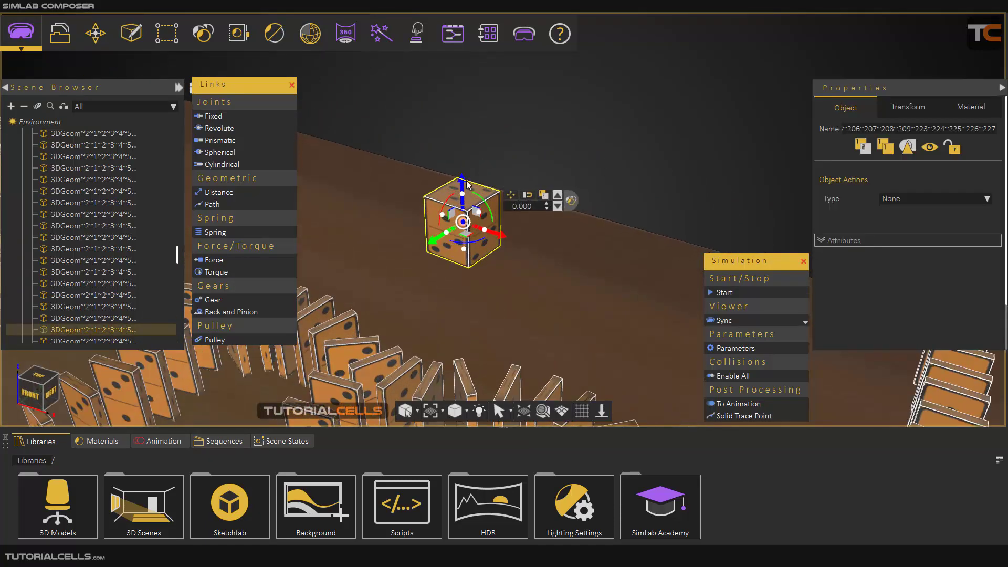
drag(463, 185, 462, 190)
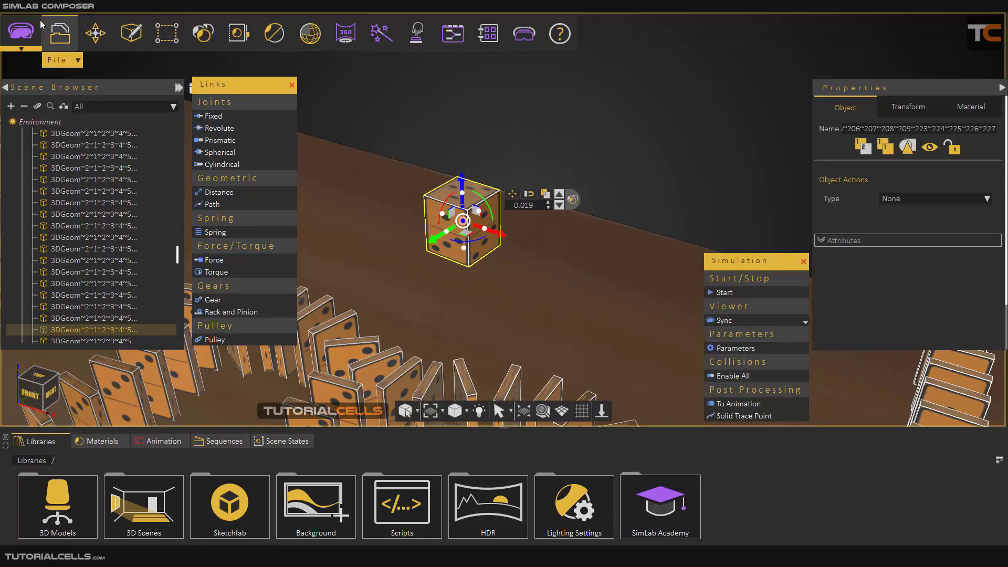
Step: Return from the Virtual Reality workspace to the simulation workspace and re-define the system with the cube's changed transform
click(21, 33)
click(32, 83)
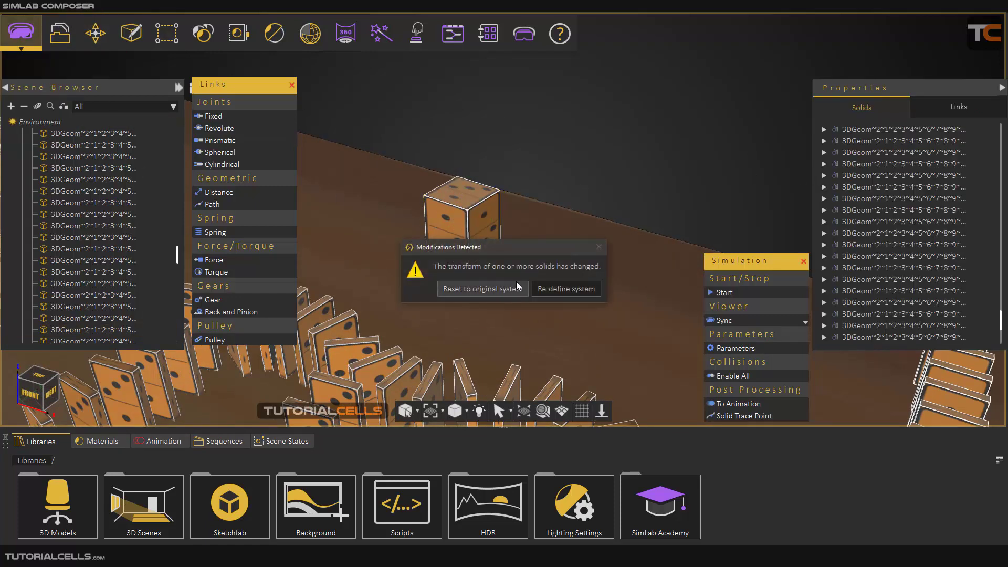
click(542, 290)
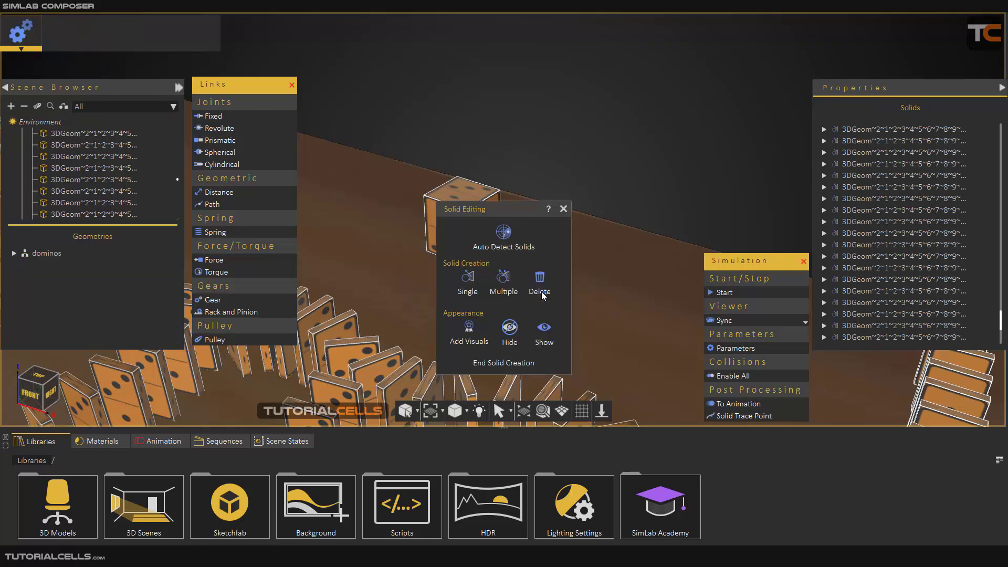
Step: Create a single solid from the separated cube and close the Solid Editing dialog
click(471, 279)
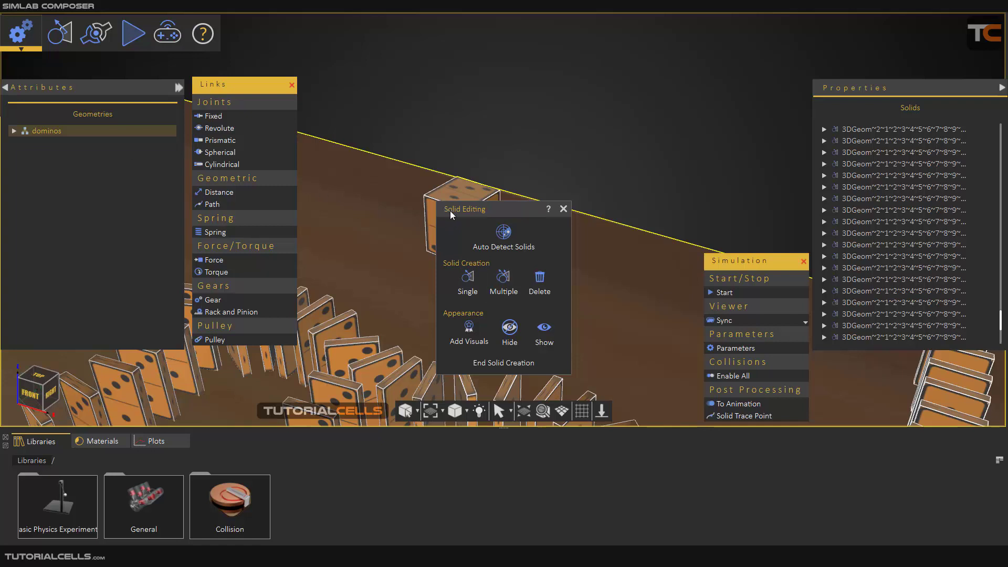
click(469, 282)
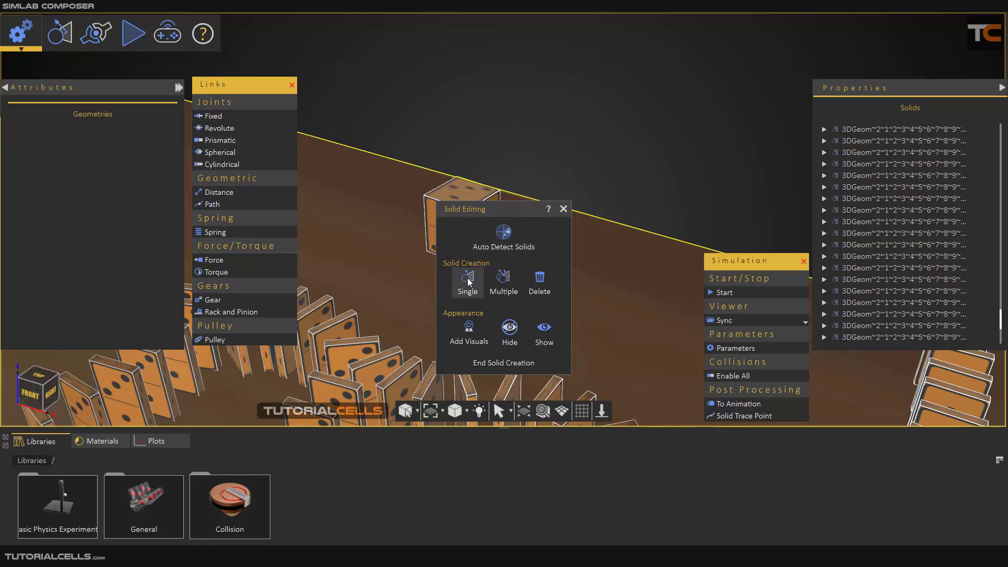
click(564, 210)
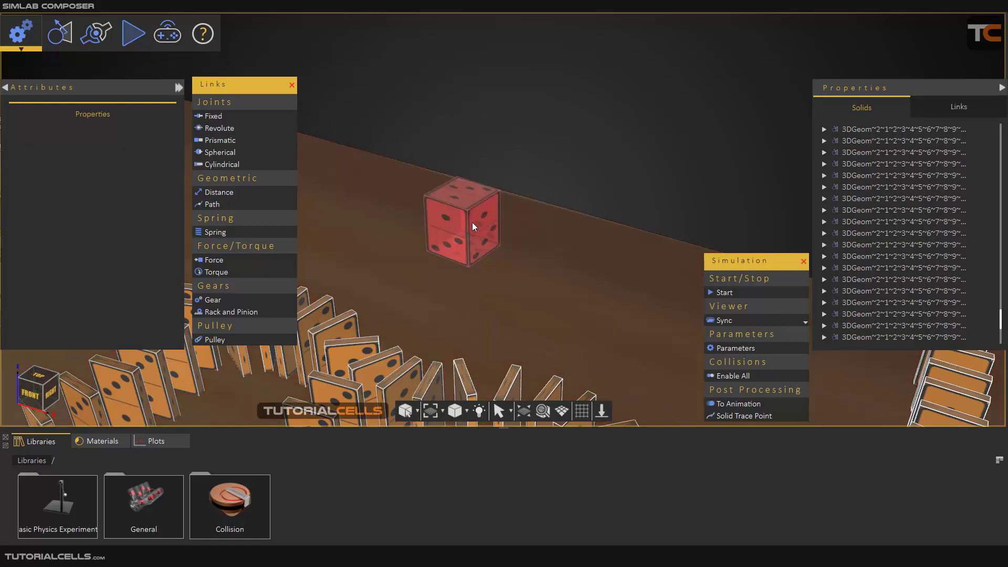
Step: Add a new force link with the cube as its affected solid
scroll(472, 227, up, 2)
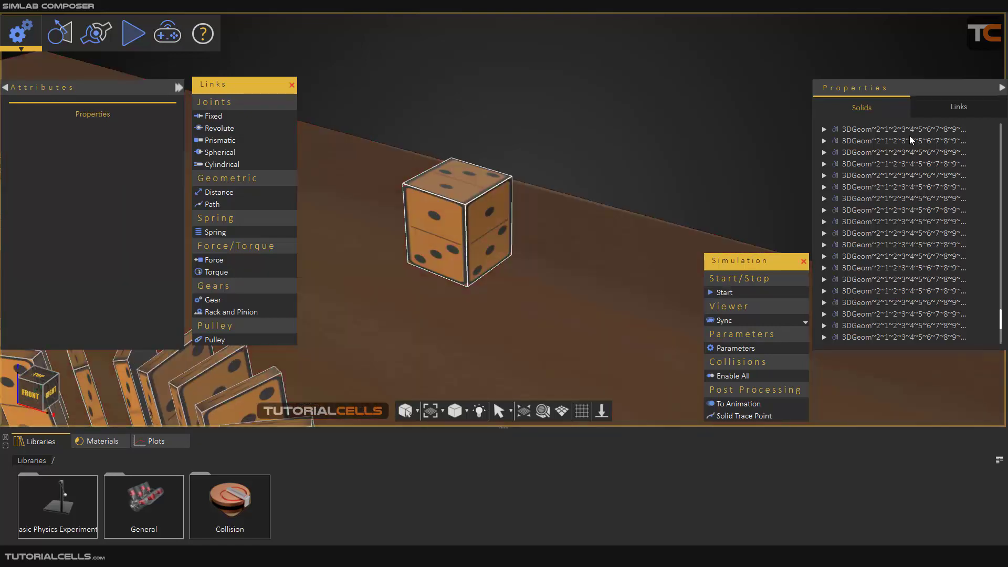
click(938, 110)
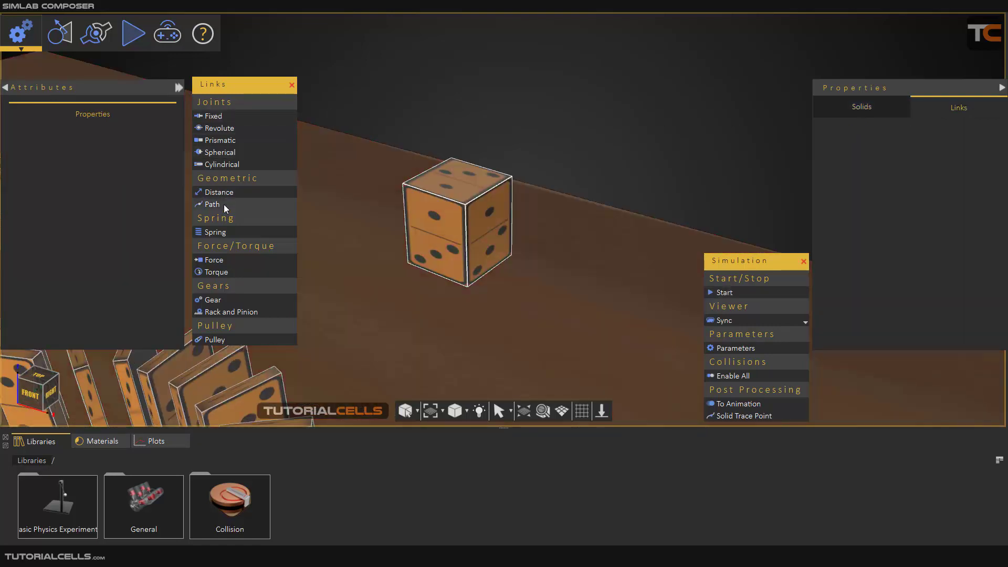
click(229, 260)
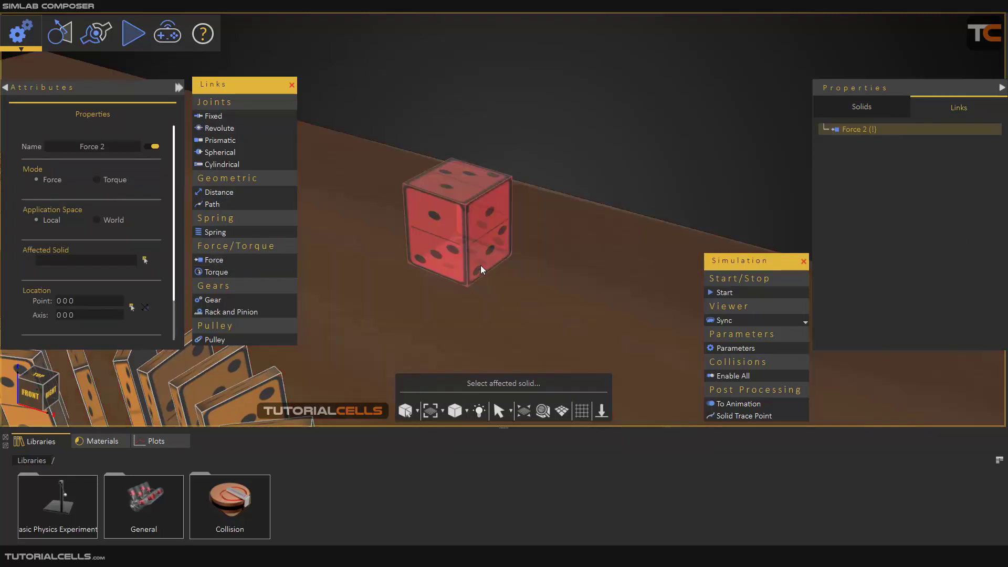
click(489, 244)
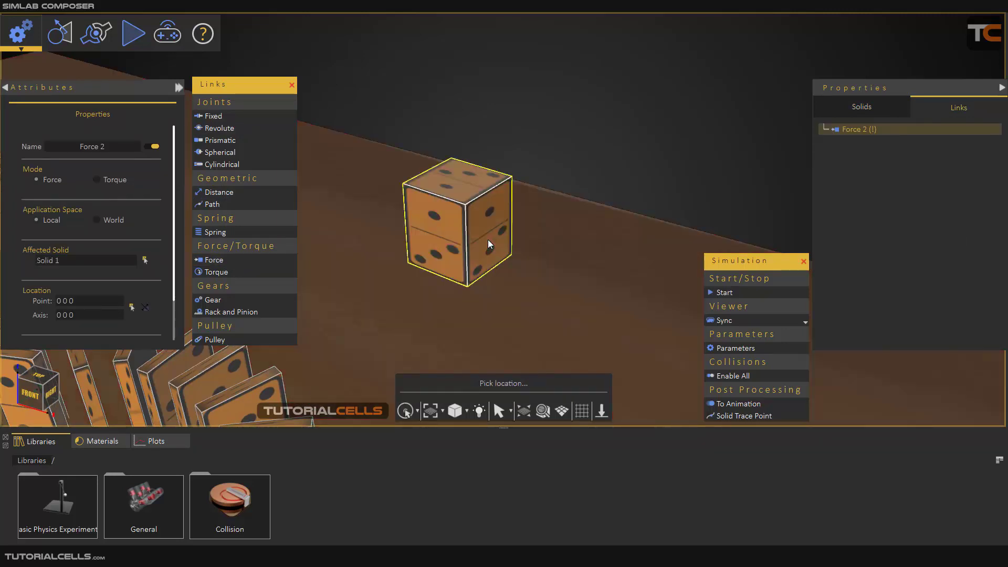
Step: Locate the force on the cube's right-hand face using Pick Edge Loop and the green loop
click(417, 414)
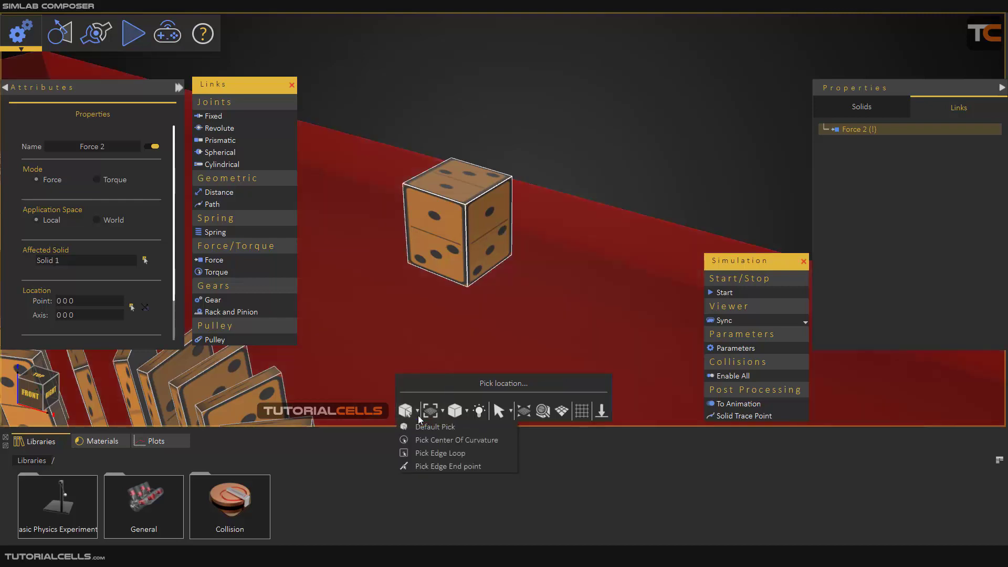
click(421, 452)
click(466, 254)
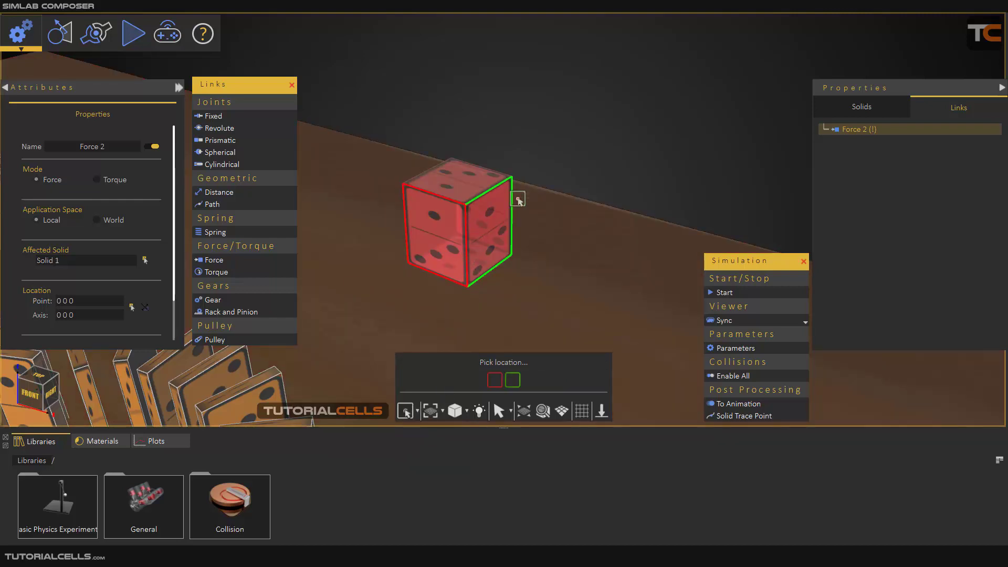
click(513, 380)
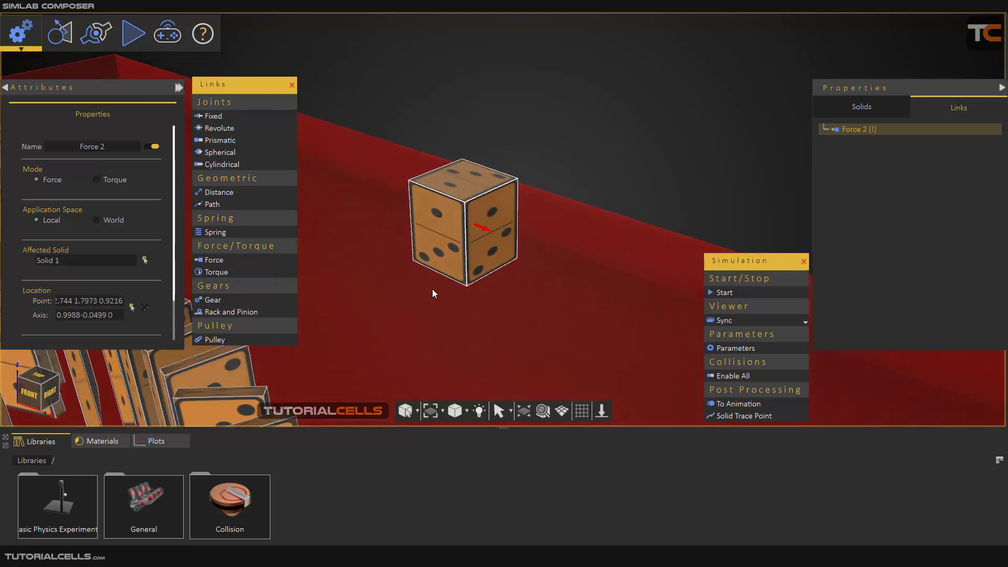
Step: Flip the force's axis so it pushes into the cube's right-hand face
middle_drag(432, 289, 499, 318)
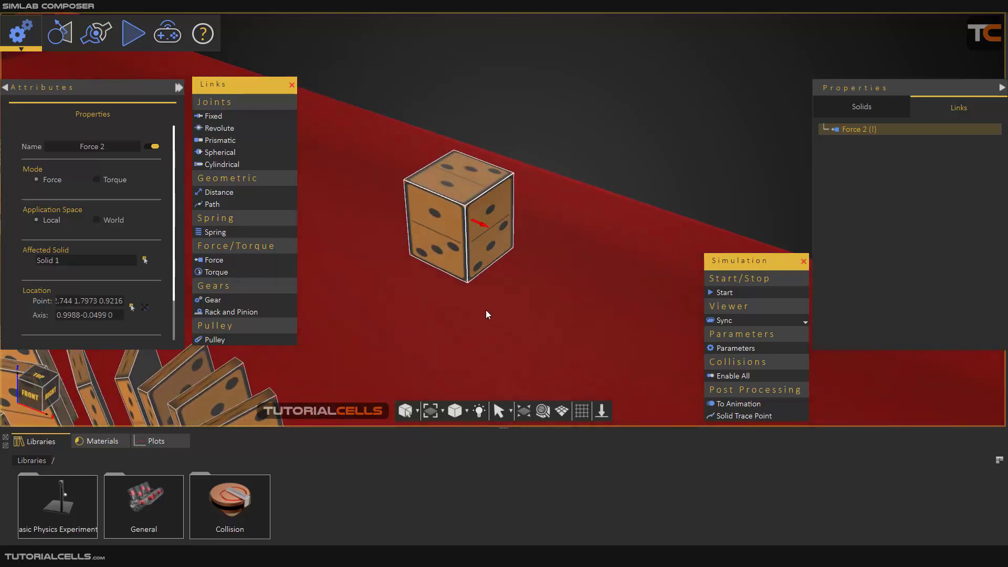
scroll(160, 305, down, 2)
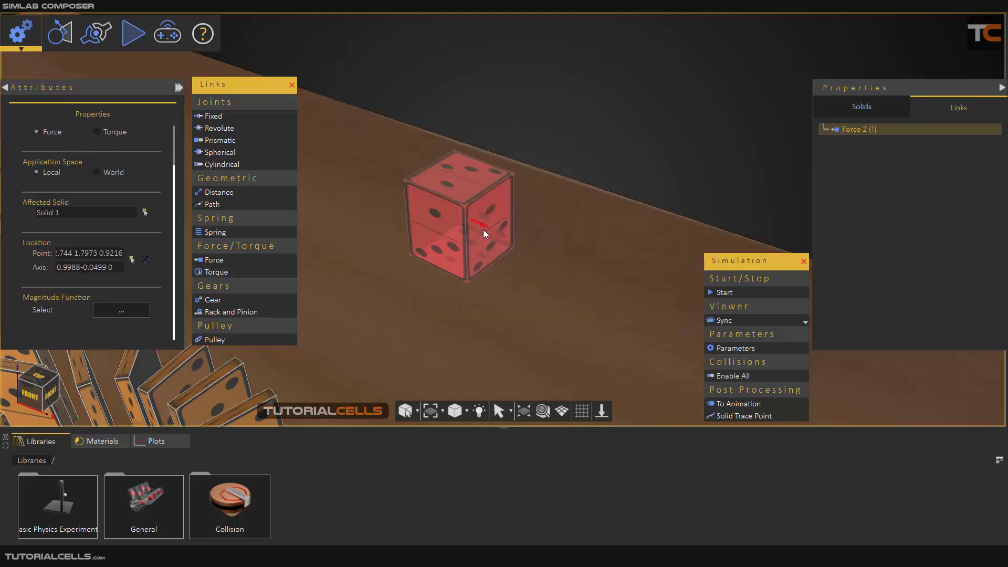
scroll(483, 229, up, 4)
middle_drag(443, 235, 658, 199)
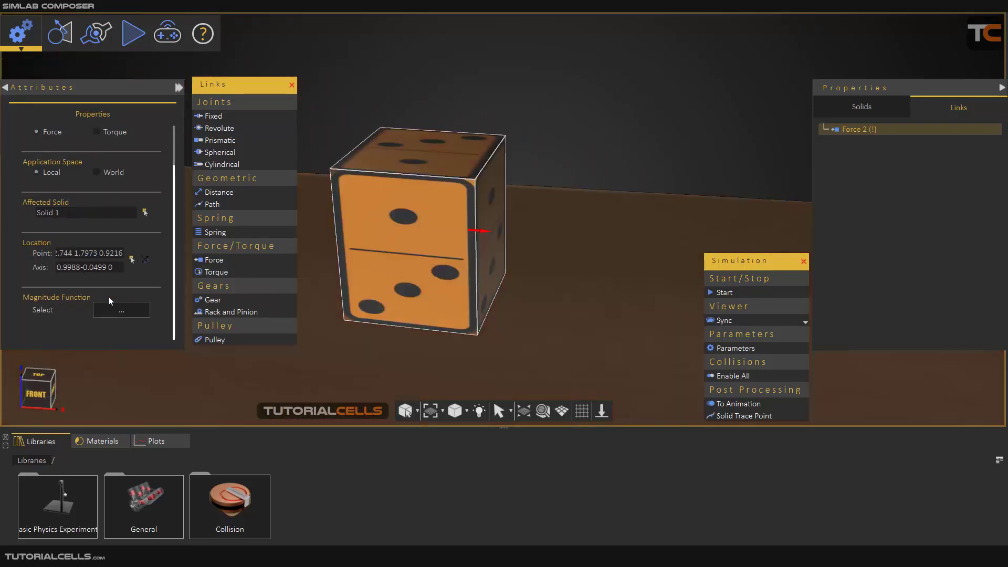
click(145, 263)
middle_drag(583, 139, 516, 150)
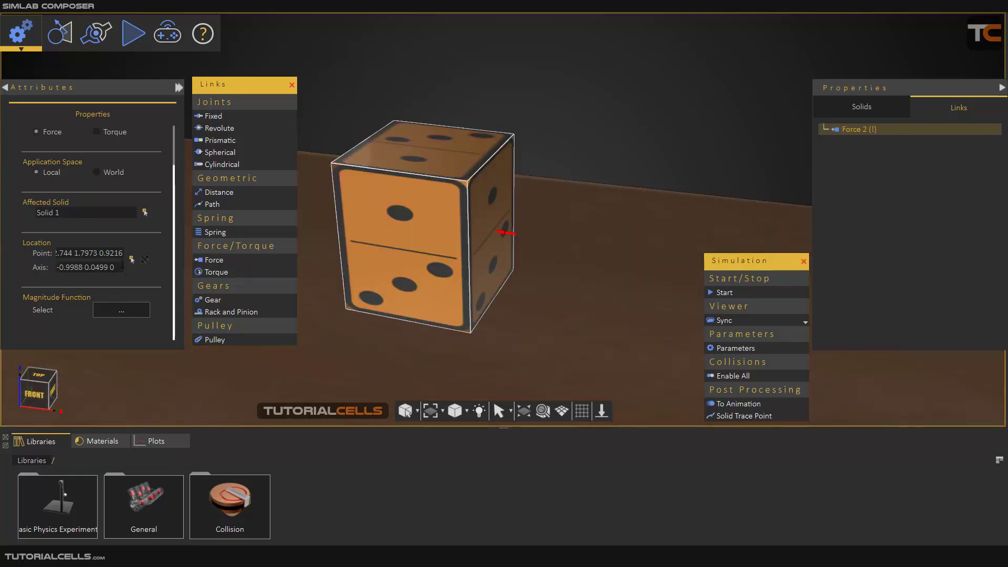
Step: Set the force's magnitude function to a constant of 100, and run and stop the simulation
scroll(537, 190, down, 4)
middle_drag(488, 202, 428, 247)
scroll(428, 247, down, 2)
click(115, 311)
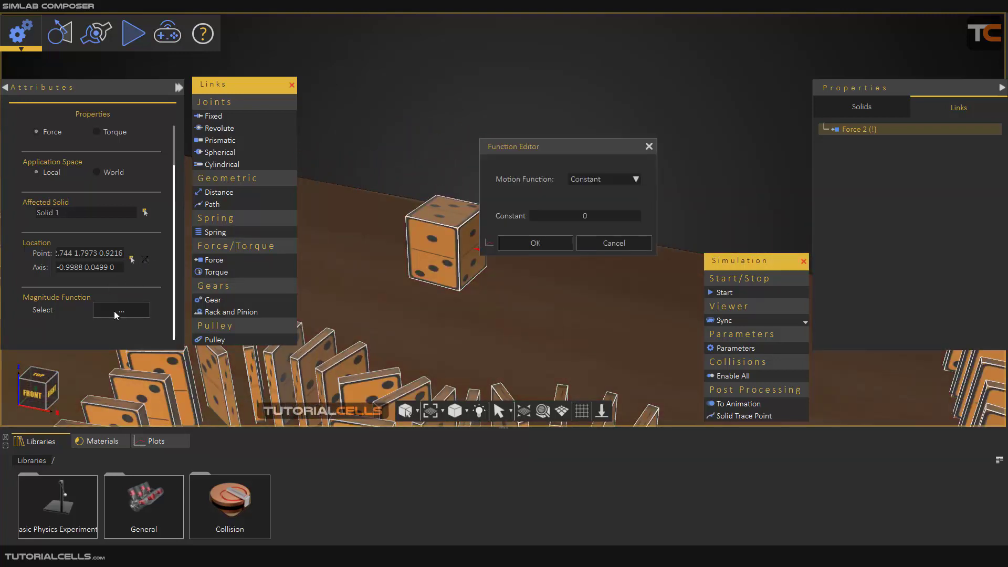
double_click(610, 218)
text(100)
click(540, 248)
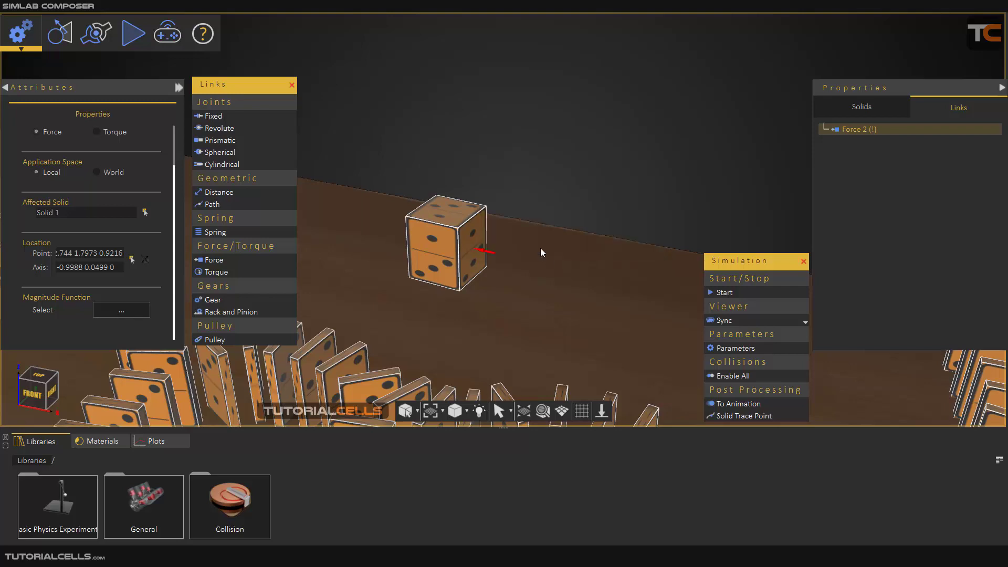
click(728, 295)
click(727, 294)
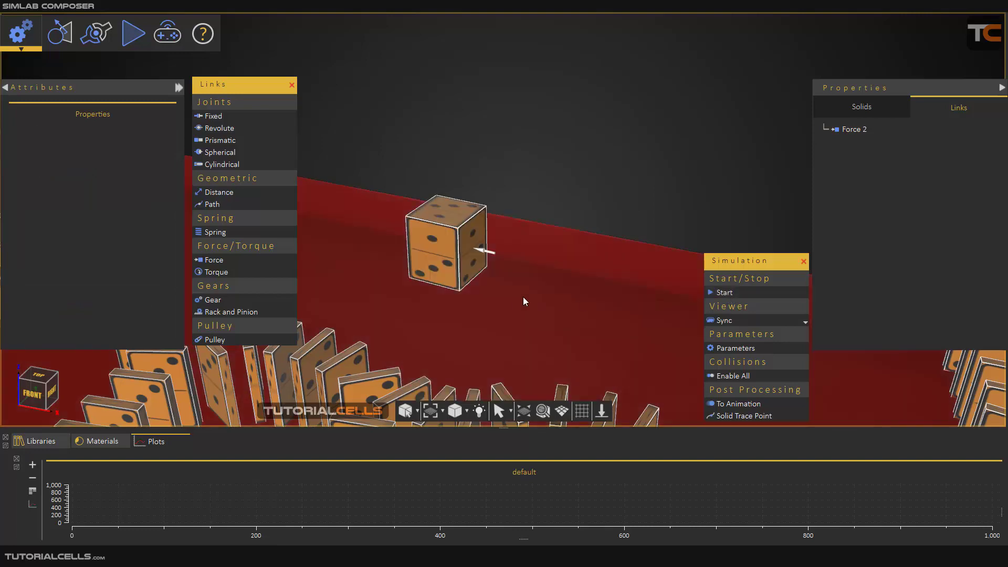
Step: Turn on collision for the cube's solid, and run and stop the simulation again
click(452, 253)
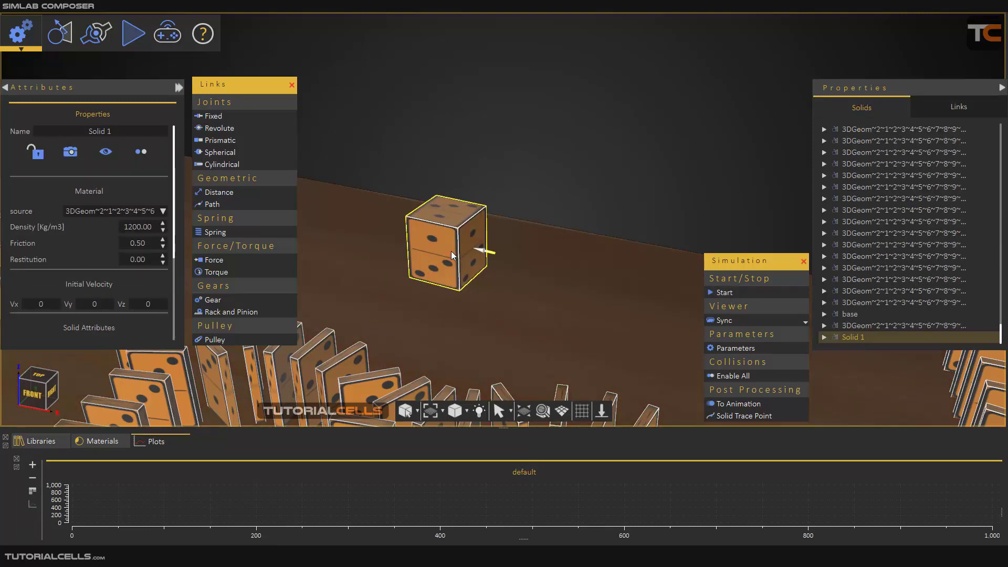
click(141, 153)
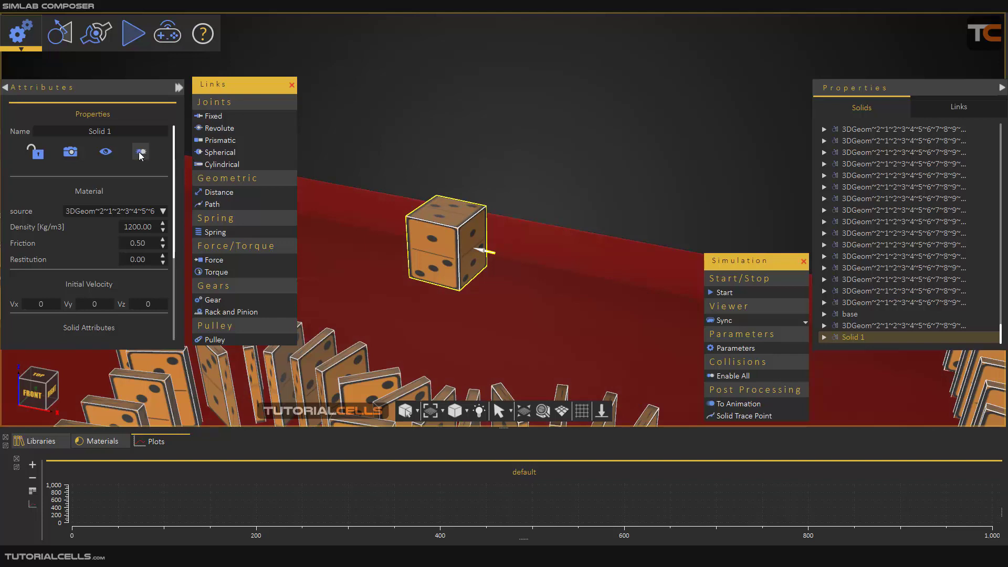
click(722, 289)
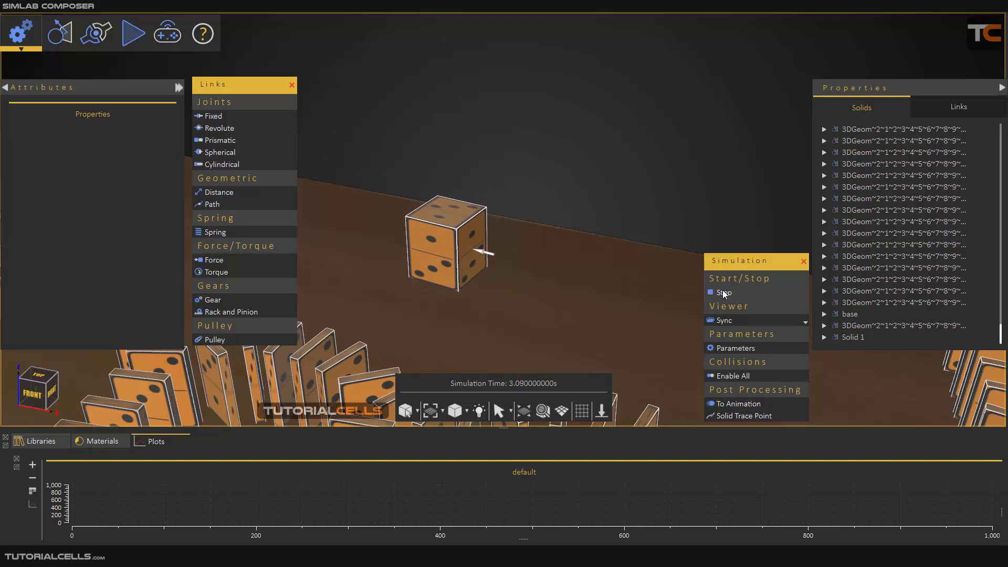
click(722, 292)
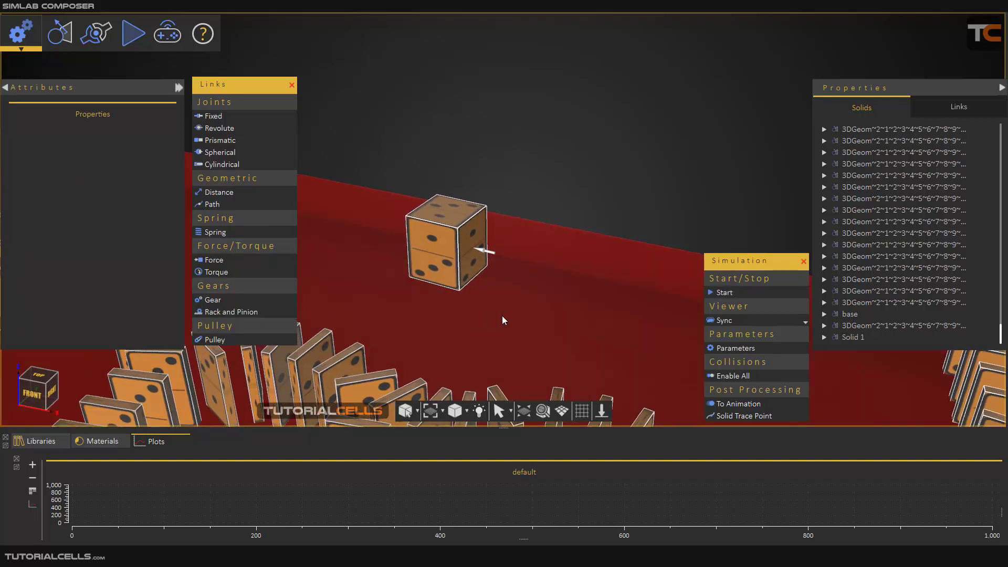
Step: Give the cube's solid a user-defined mass of 10 kg, and run and stop the simulation
click(918, 111)
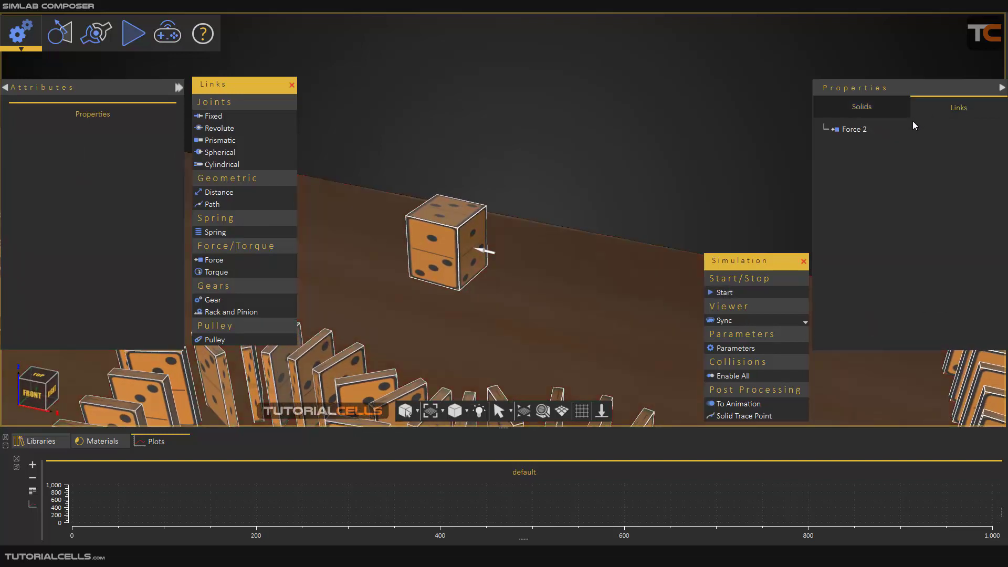
click(846, 130)
click(428, 248)
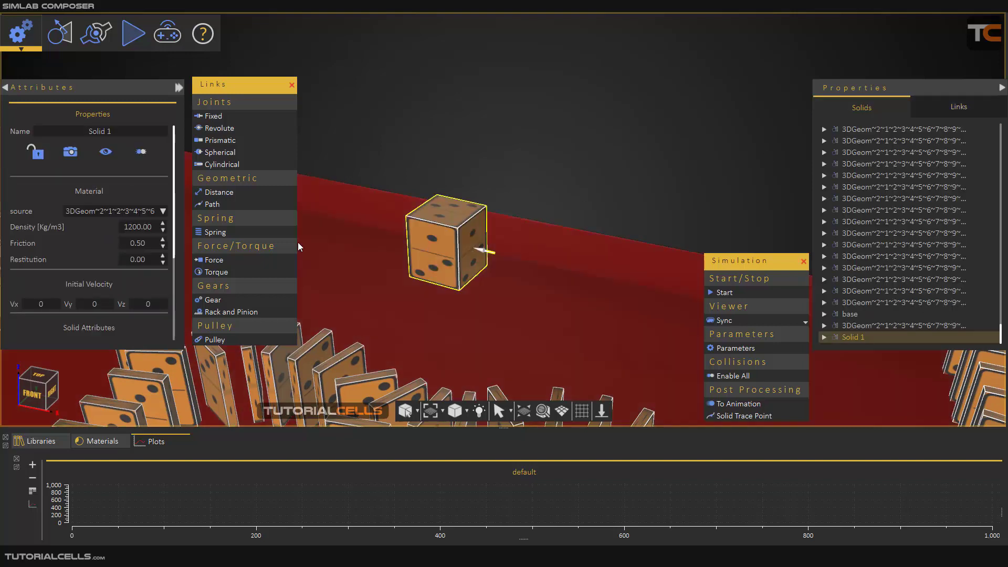
scroll(81, 248, down, 4)
scroll(81, 252, down, 1)
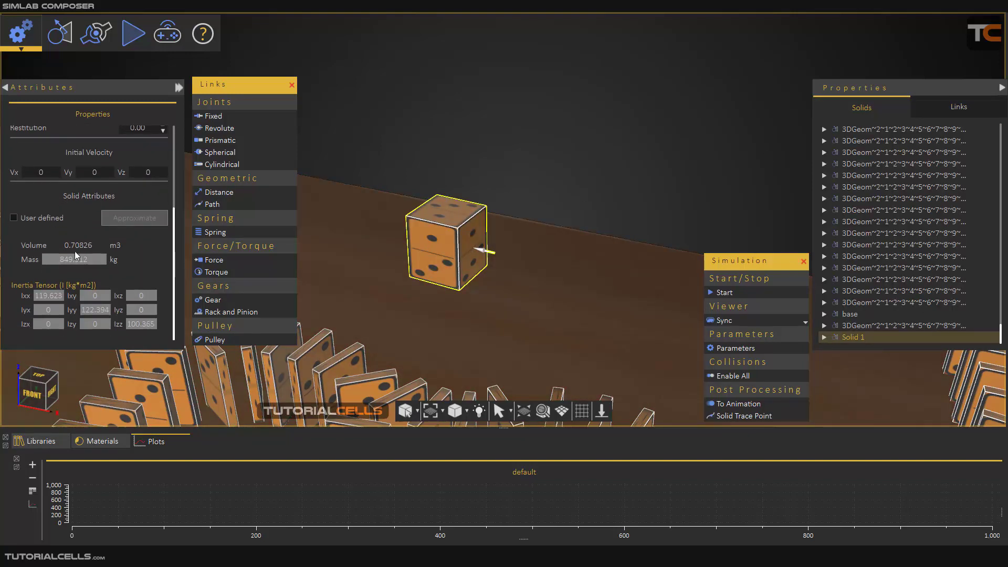
click(32, 219)
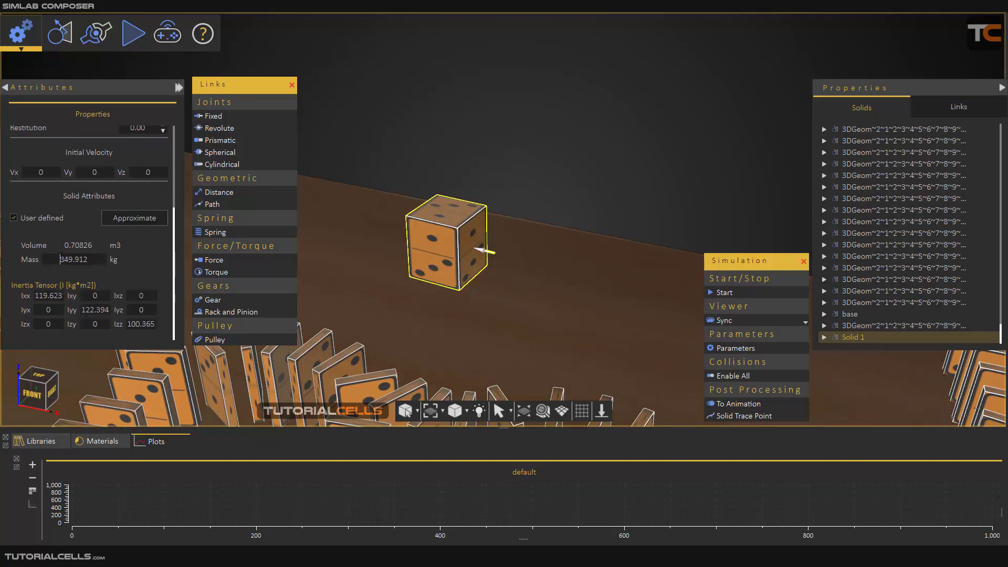
drag(60, 260, 105, 257)
text(10)
click(724, 293)
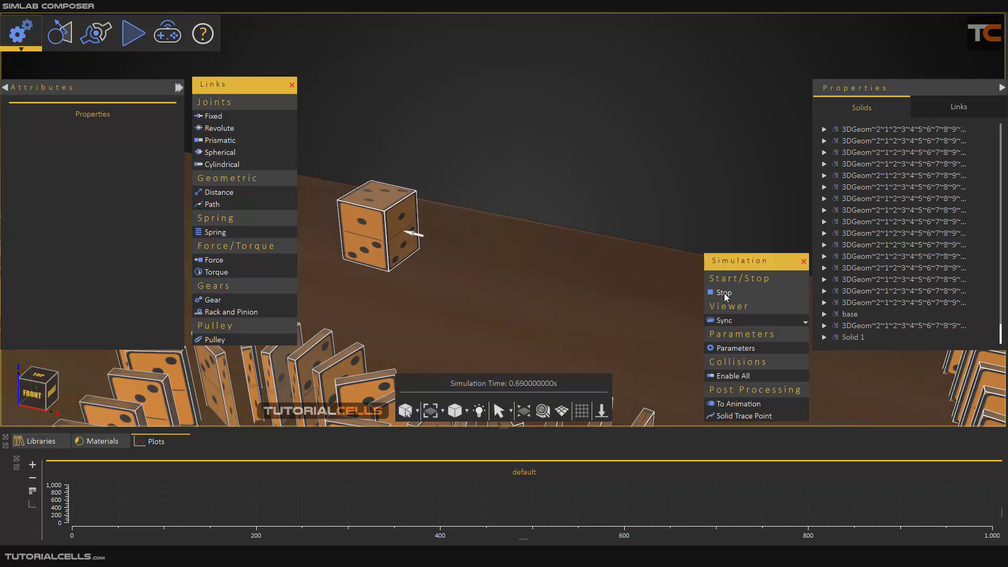
click(724, 293)
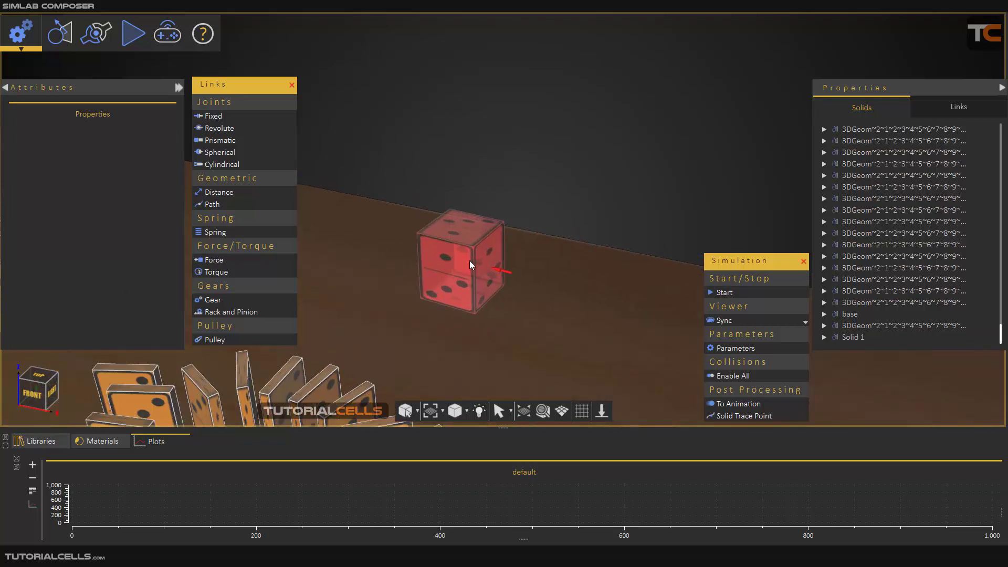
Step: Examine the cube's user-defined mass attributes and run the simulation once more
click(447, 258)
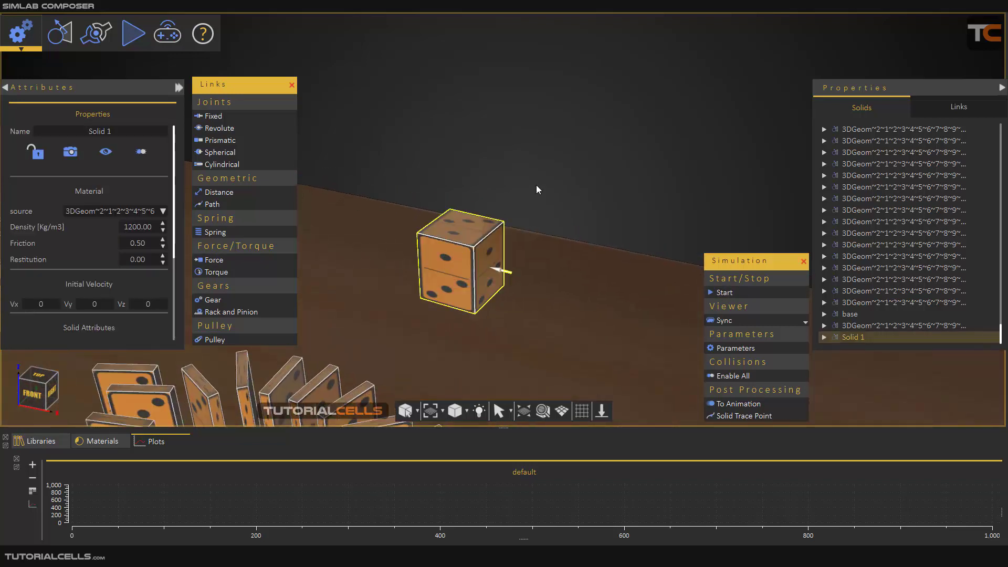
click(536, 185)
click(462, 252)
scroll(31, 257, down, 5)
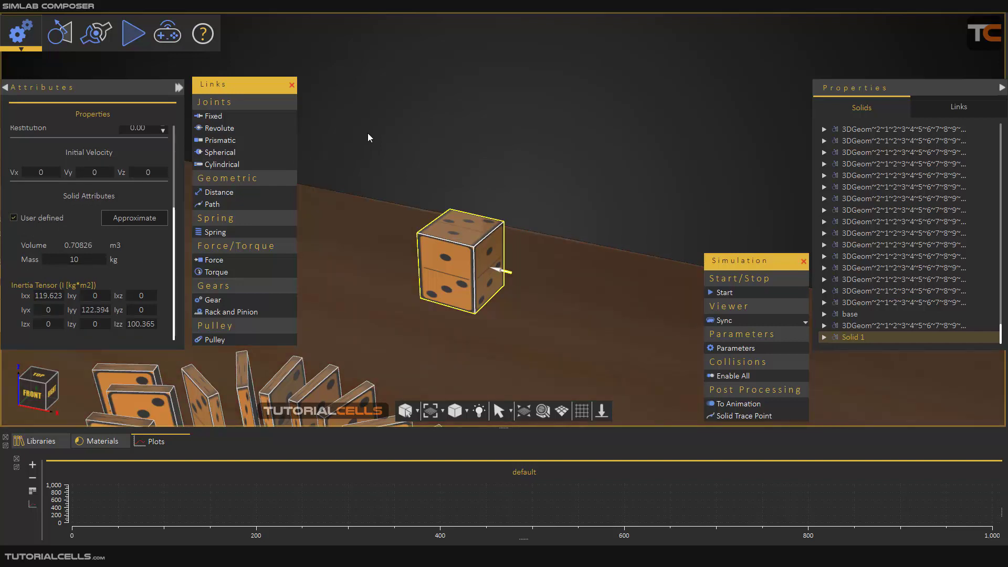
click(724, 293)
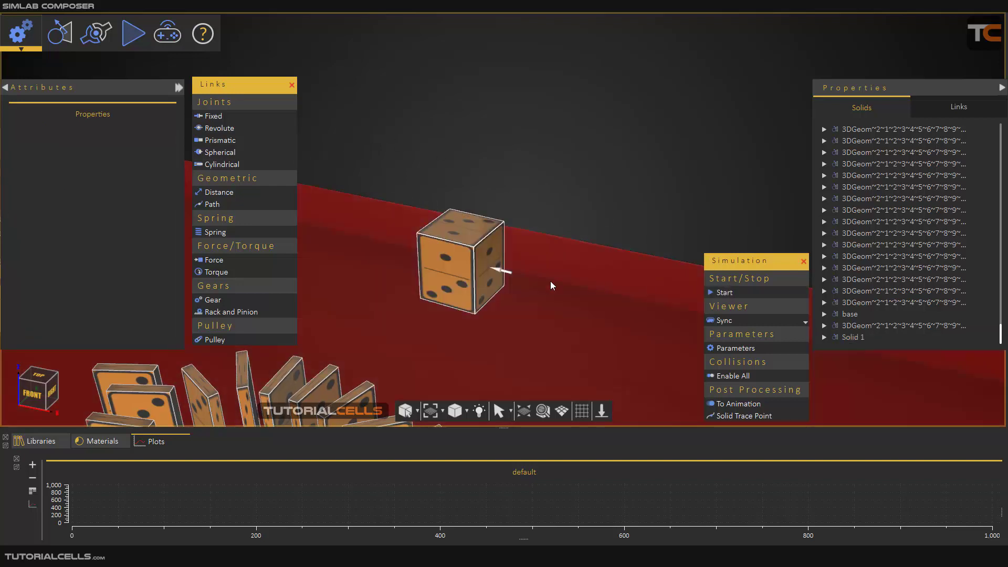
Step: Set the constant magnitude of the cube's force to 50, and run and stop the simulation
scroll(491, 301, down, 5)
click(946, 108)
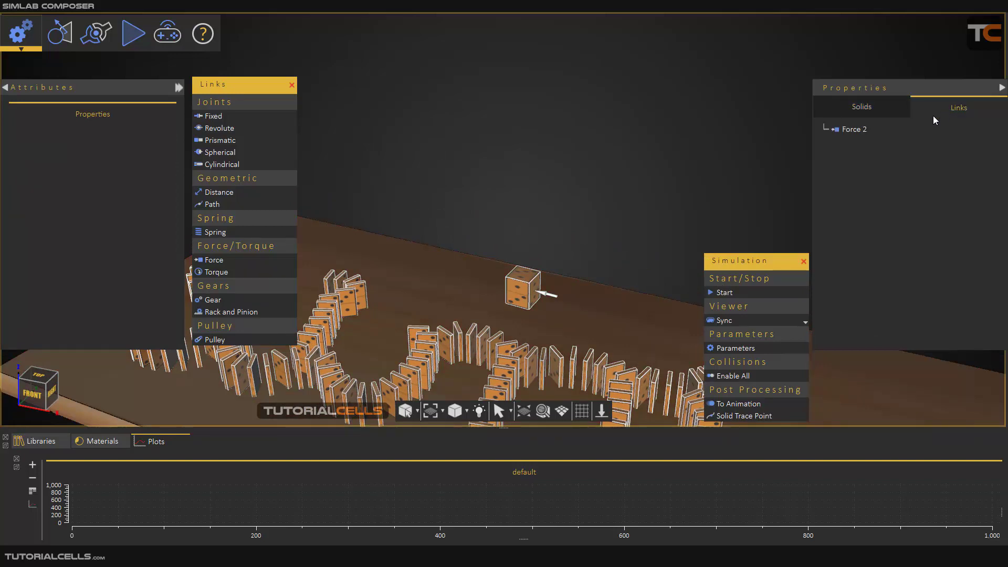
click(861, 130)
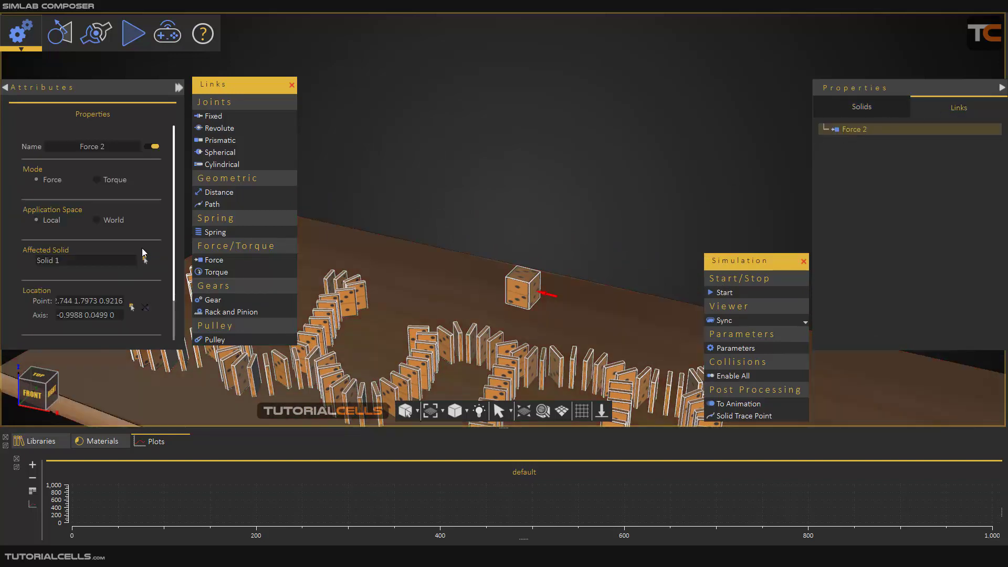
scroll(96, 282, down, 2)
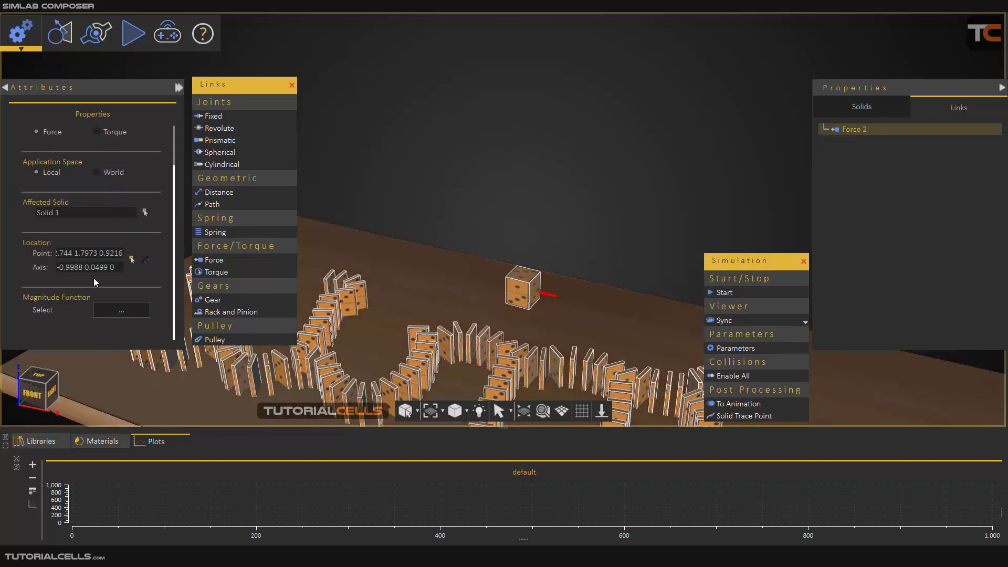
click(117, 314)
drag(572, 218, 612, 220)
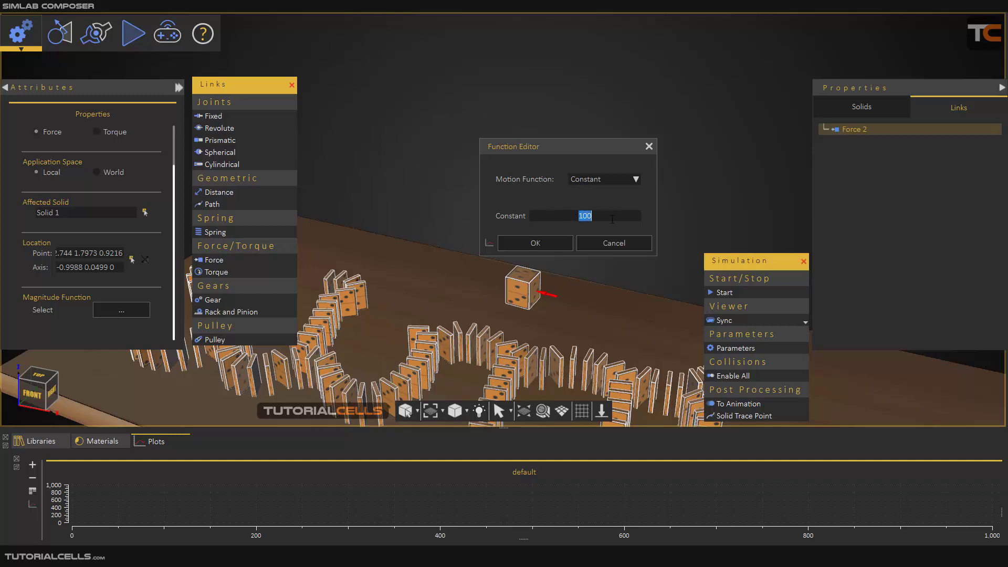
text(50)
click(559, 242)
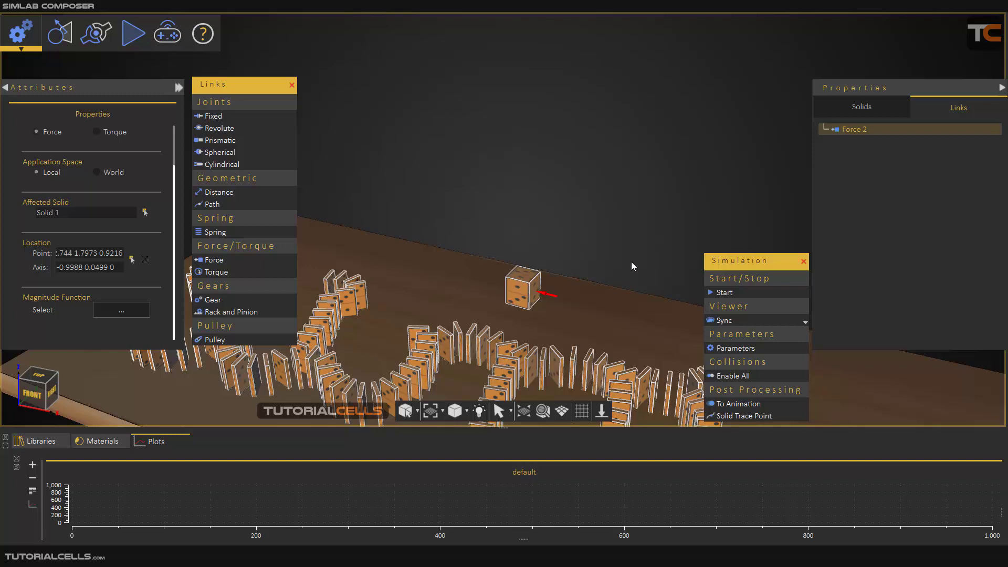
click(722, 292)
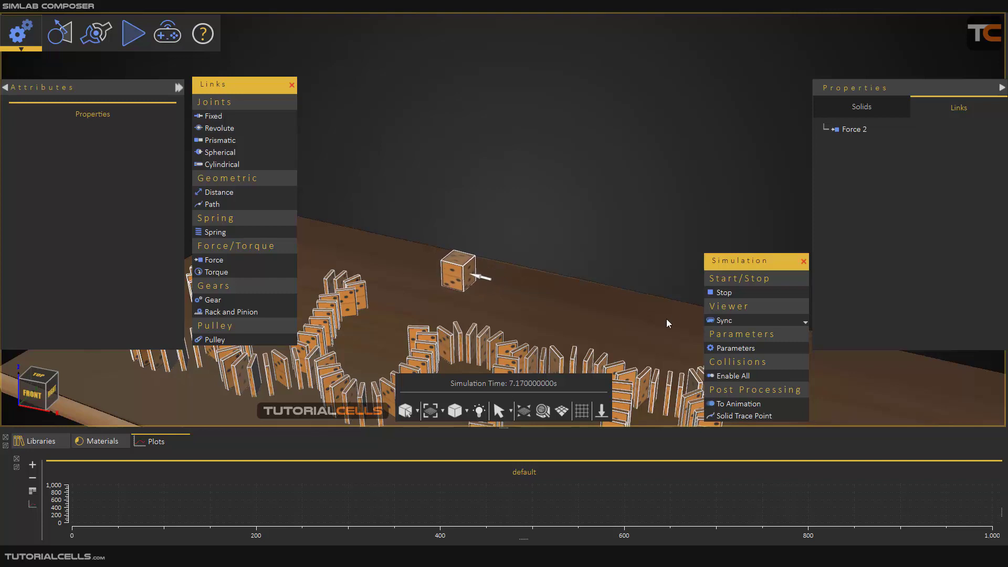
click(722, 293)
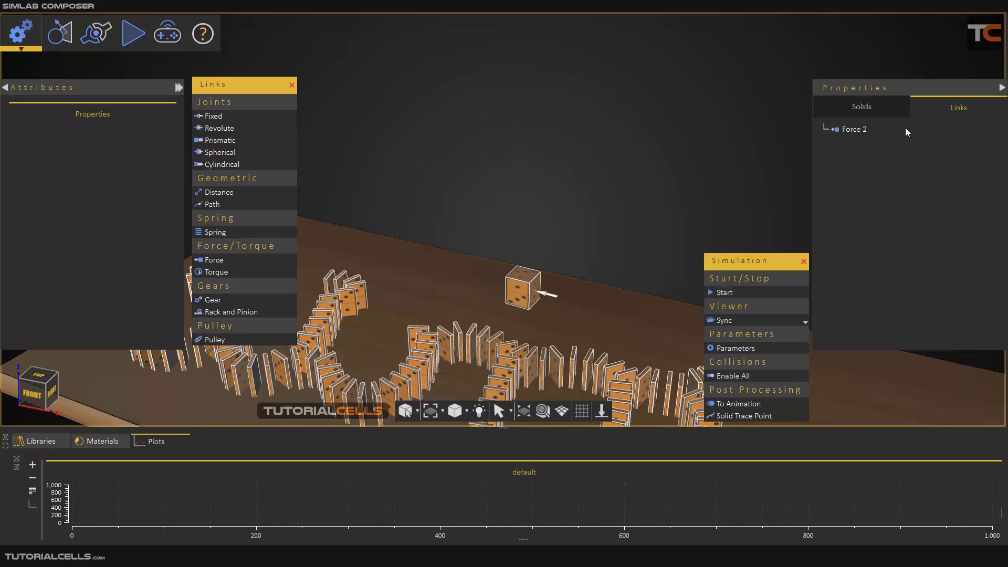
Step: Raise the constant magnitude of the cube's force to 90, and run and stop the simulation
click(855, 130)
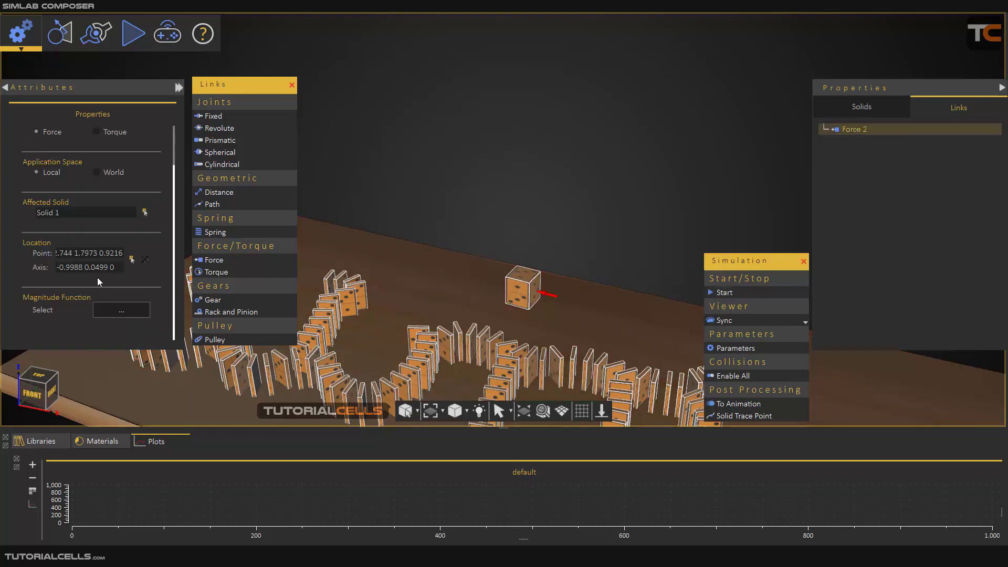
click(117, 310)
double_click(603, 217)
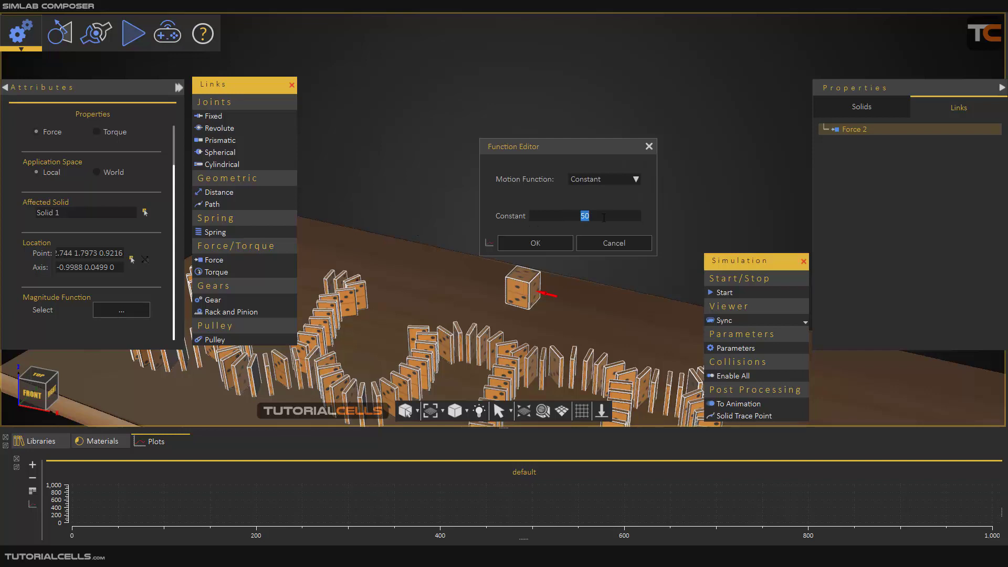
text(90)
key(Return)
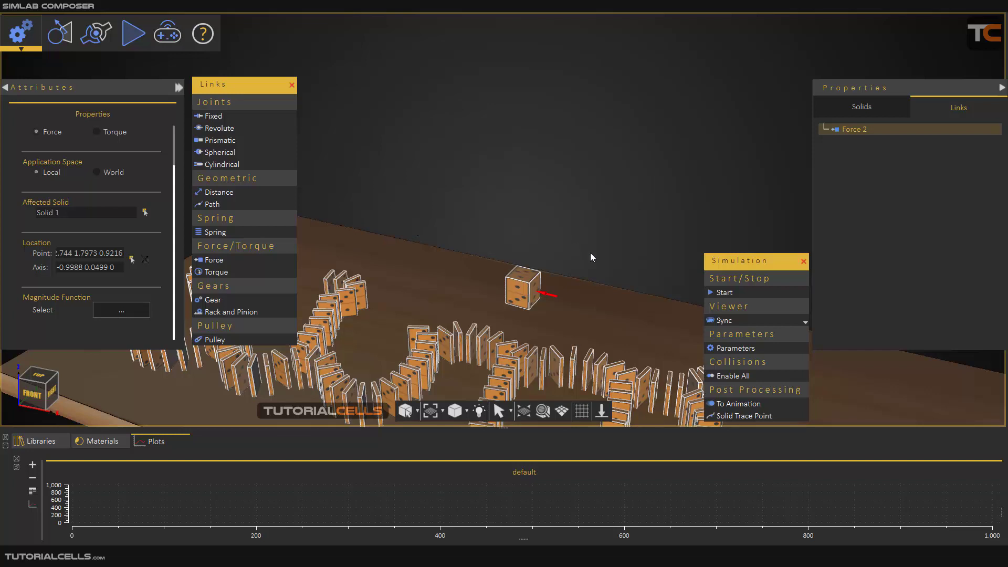
click(734, 293)
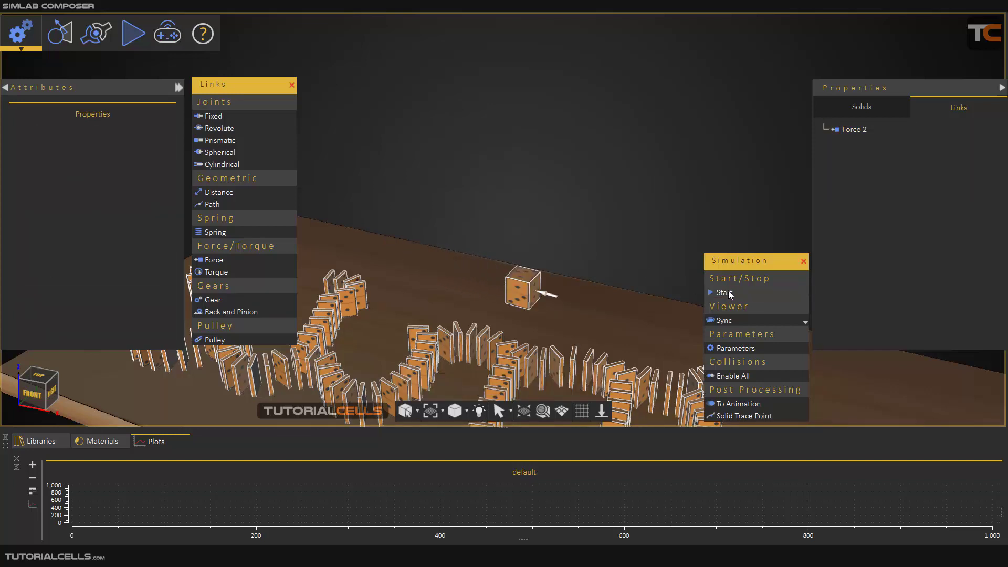
click(734, 292)
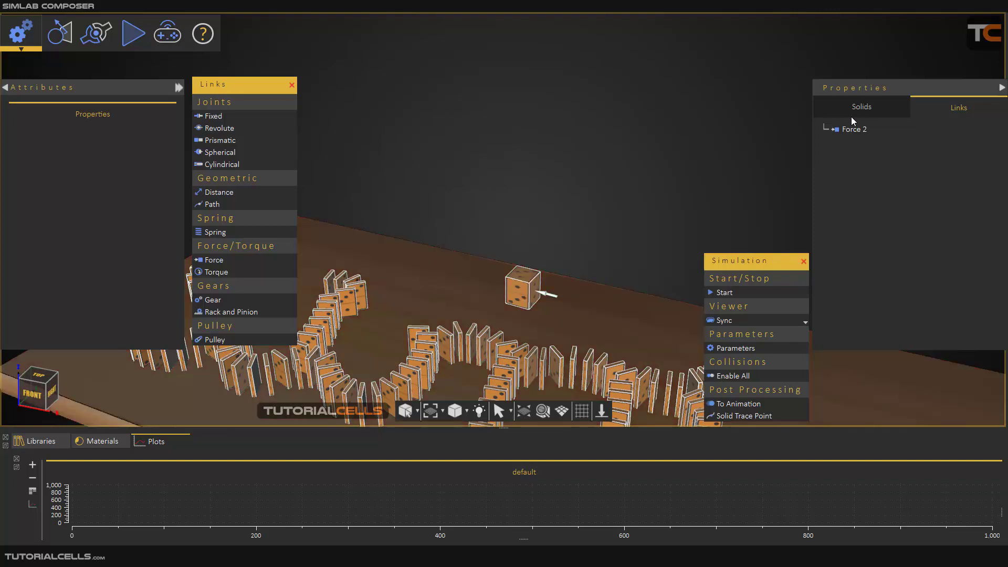
Step: Change the force's magnitude function to Sequence and open its sequence for editing
click(853, 130)
scroll(95, 299, down, 2)
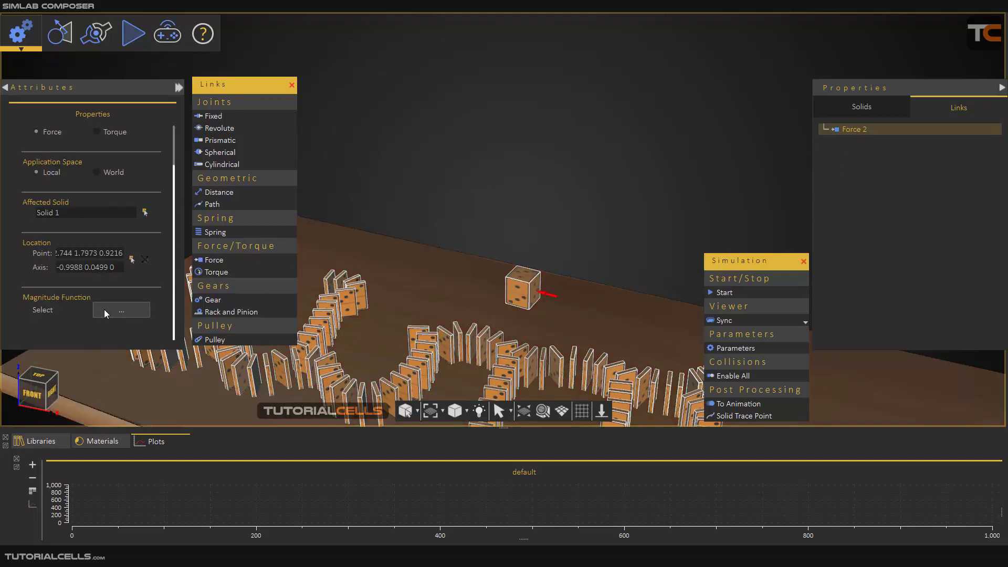
click(104, 311)
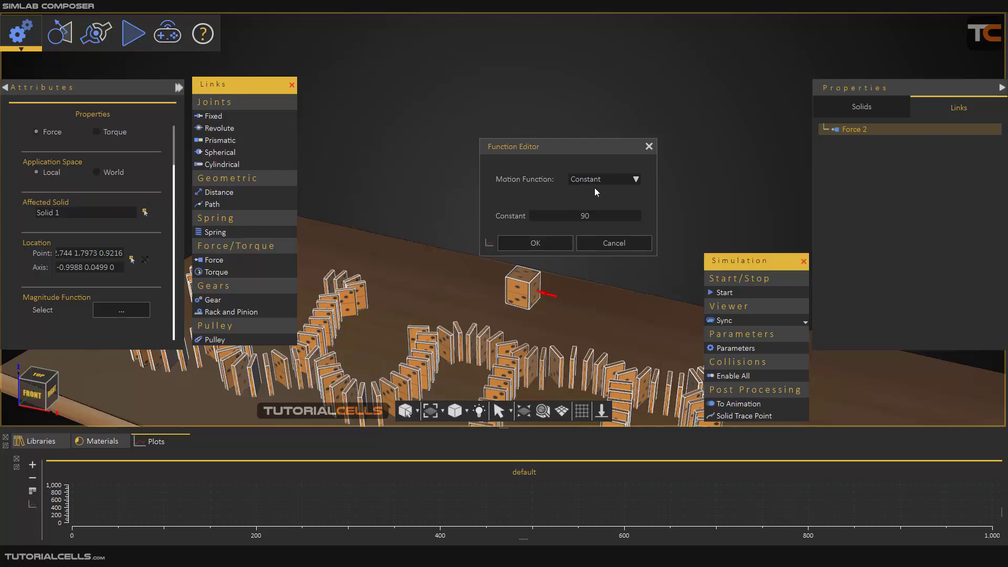
click(636, 179)
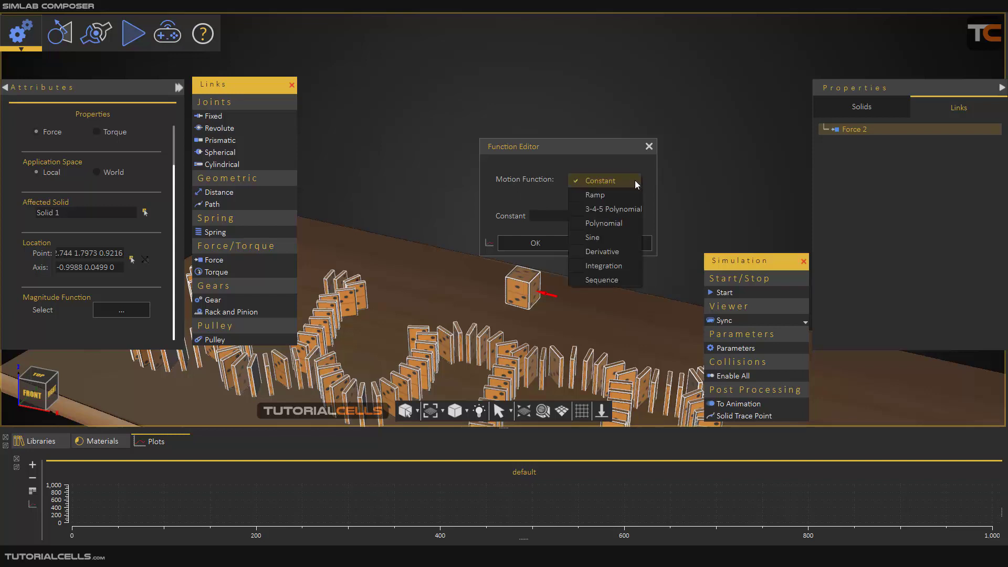
click(607, 282)
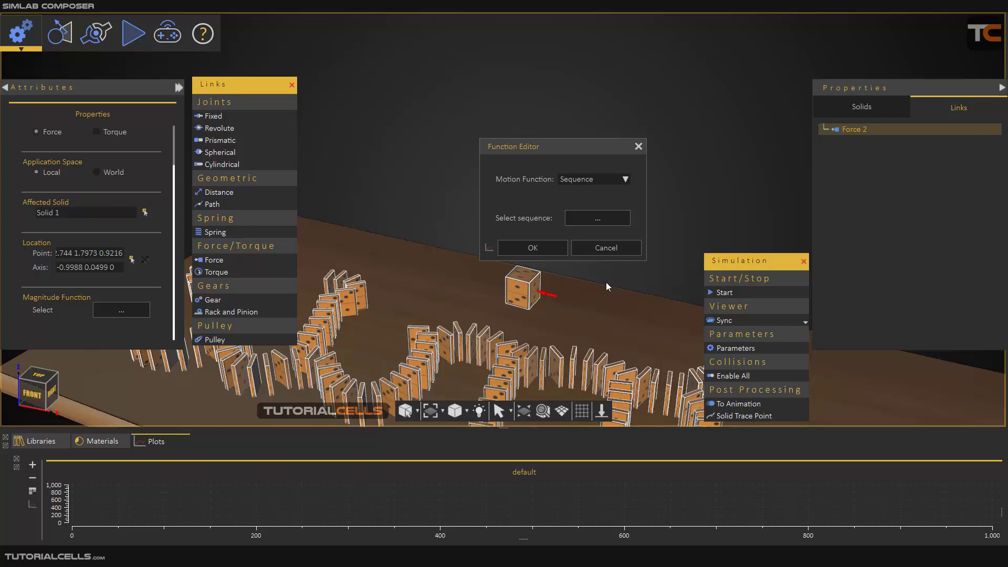
click(604, 222)
drag(543, 95, 691, 168)
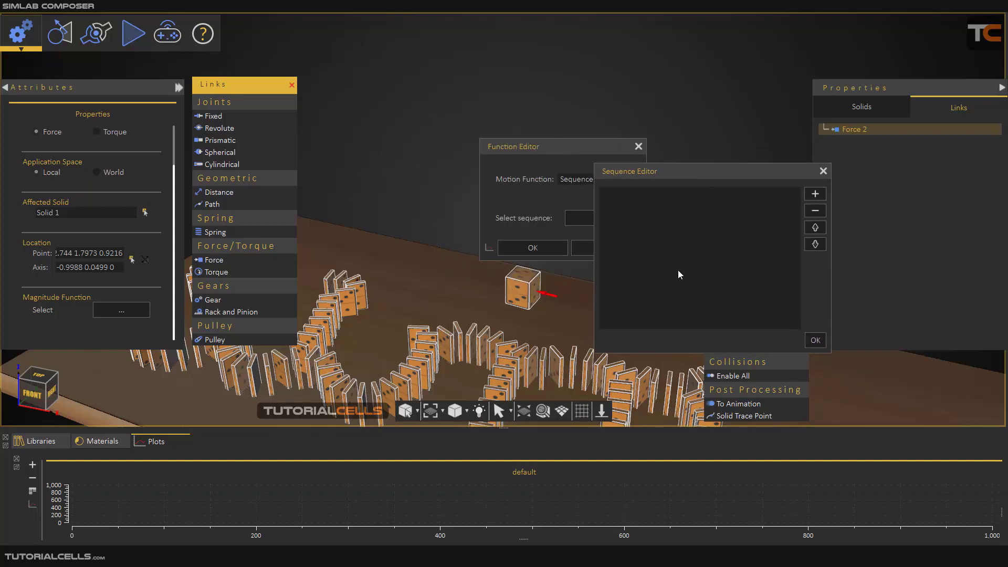
Step: Add a first segment to the sequence with a constant function of 90 and a duration of 2
click(815, 195)
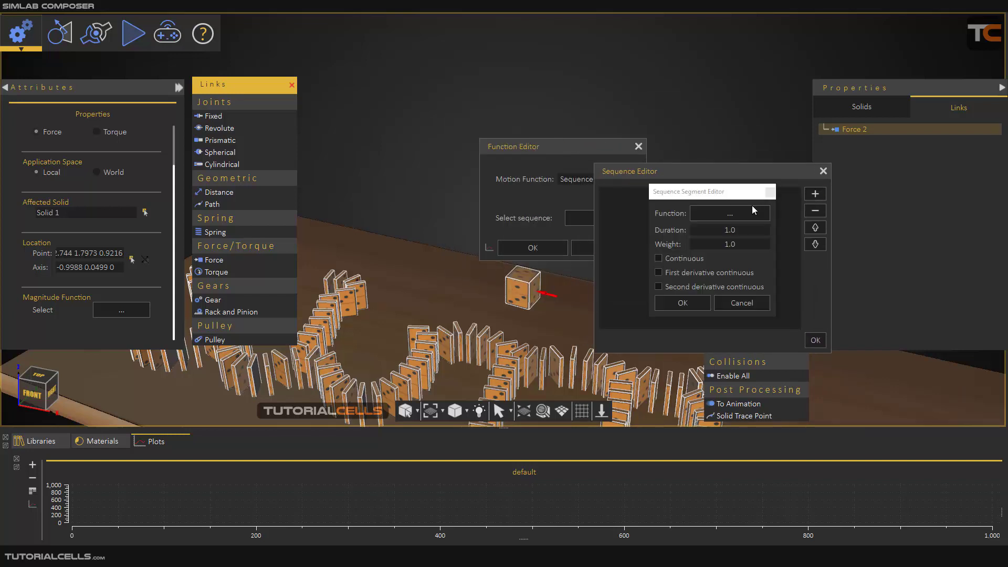
drag(728, 197, 435, 213)
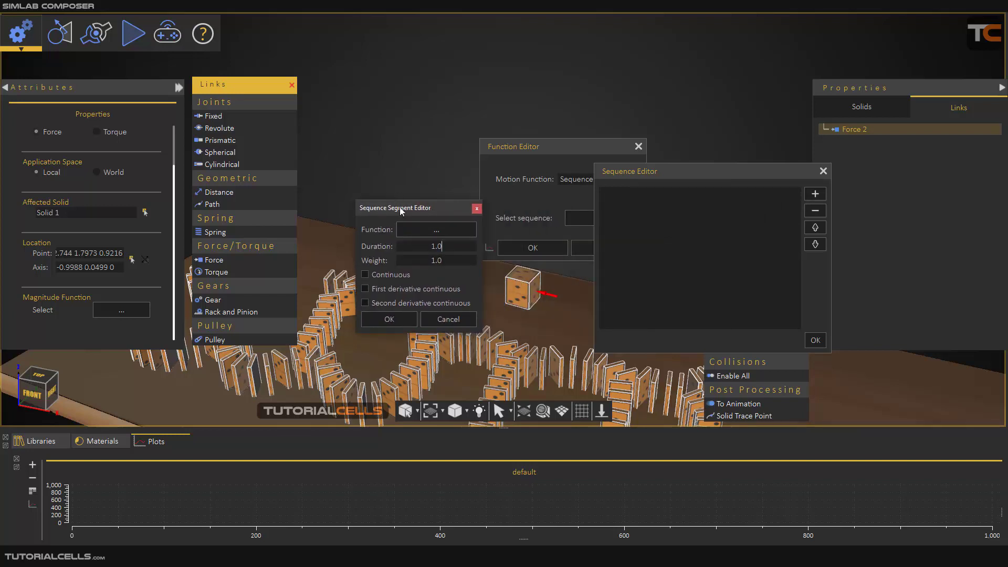
click(404, 226)
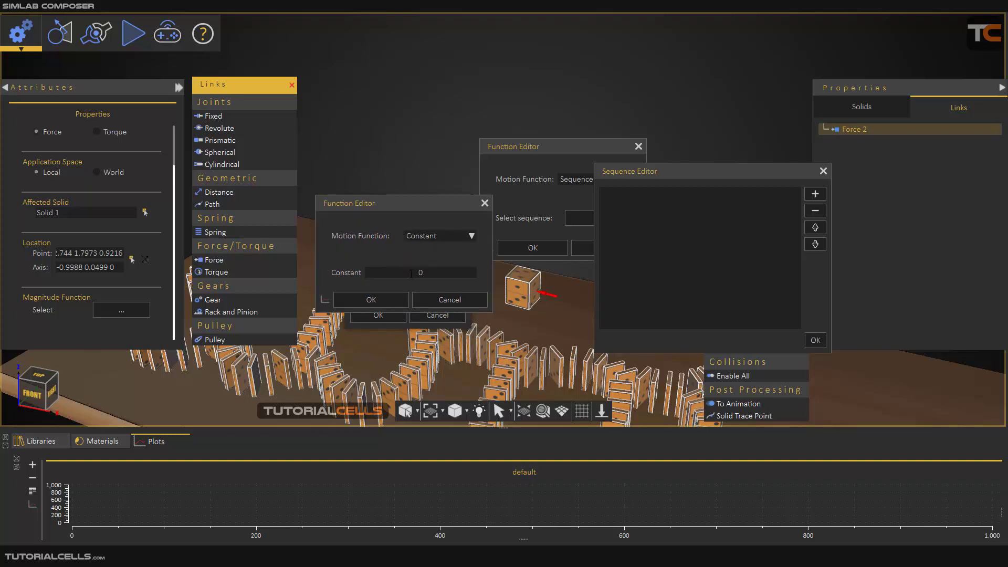
drag(411, 273, 432, 274)
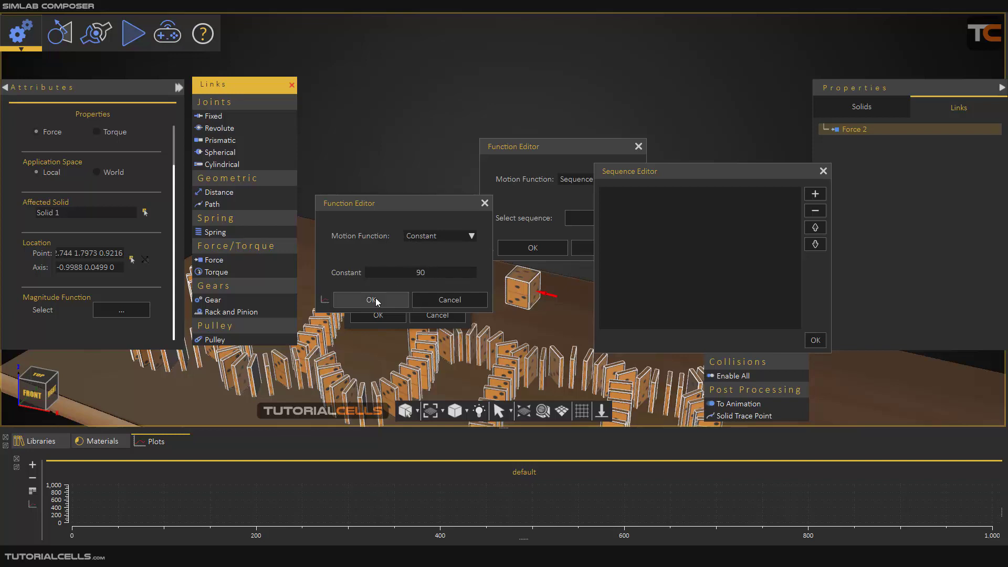
click(375, 302)
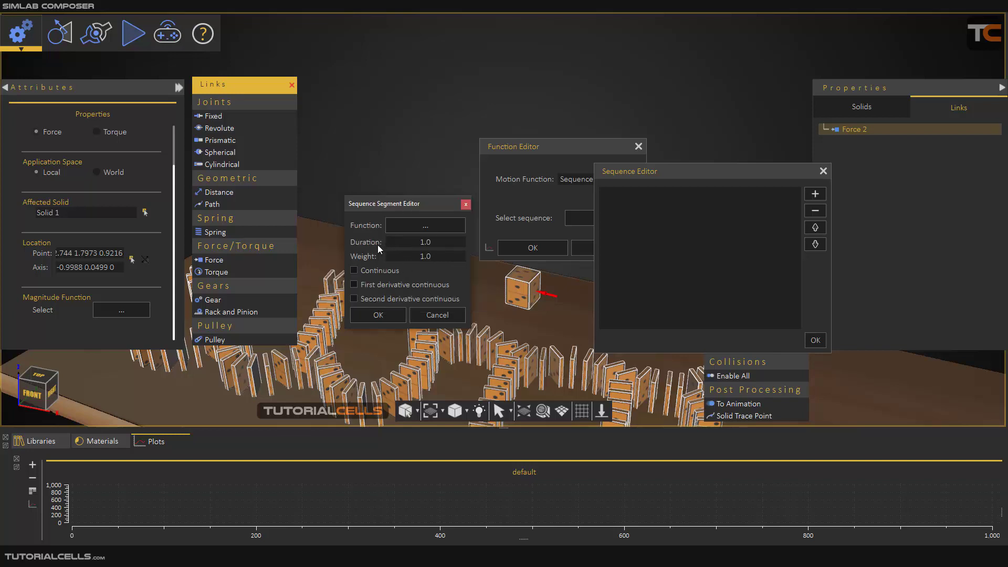
drag(396, 244, 435, 243)
text(2)
drag(412, 261, 438, 260)
click(386, 314)
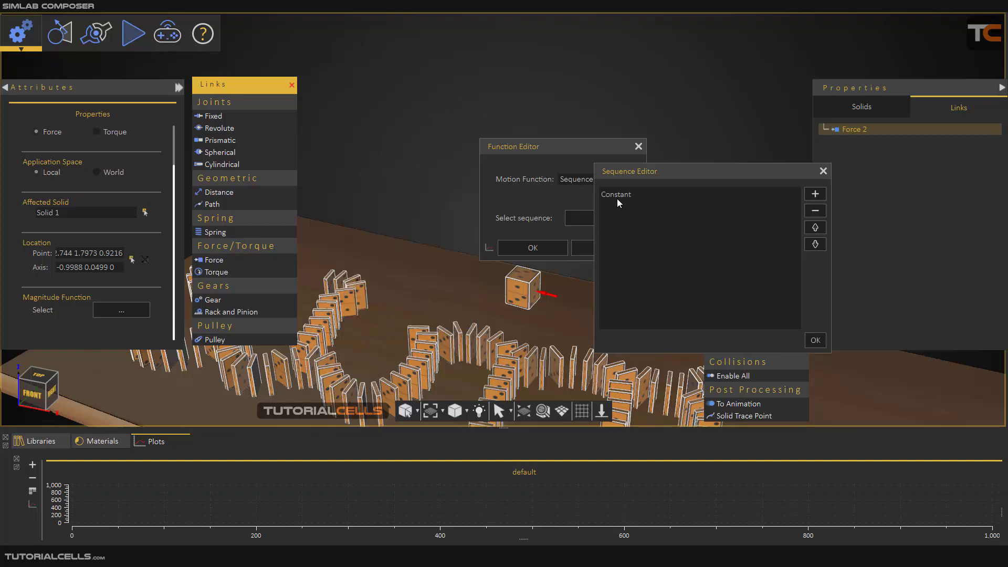
Step: Add a second segment with a constant function and a duration of 2 to the sequence
click(814, 194)
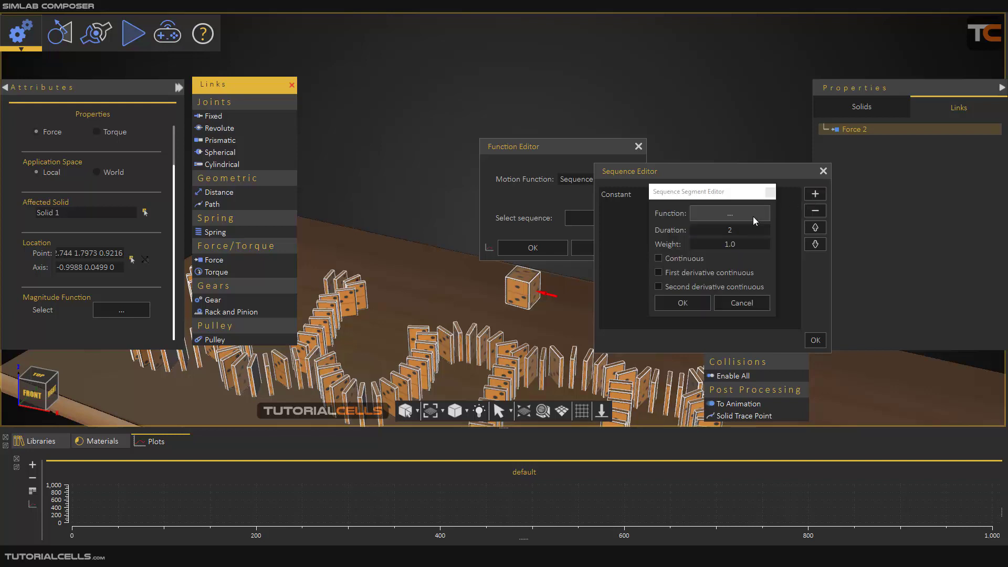
click(739, 213)
click(742, 223)
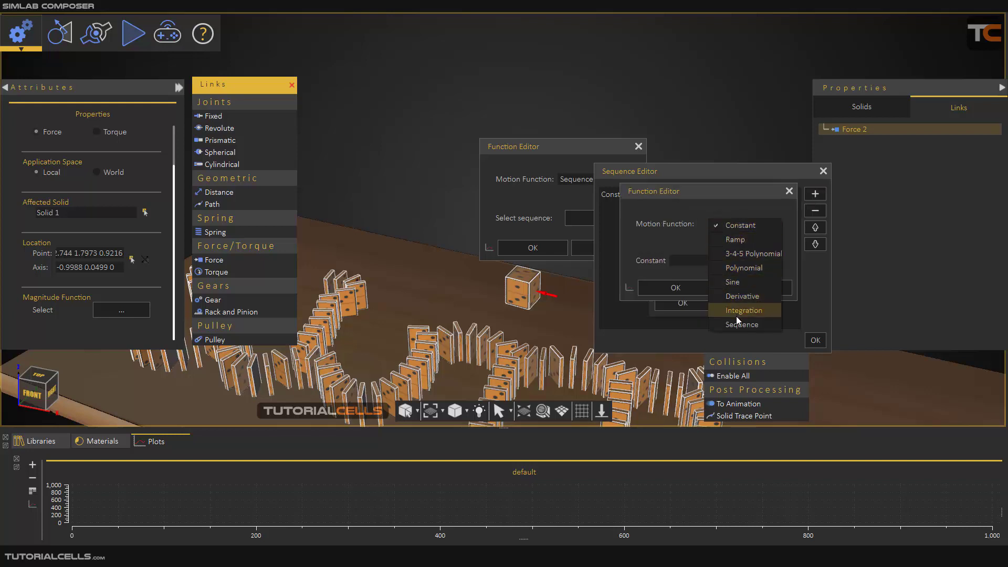
click(747, 226)
double_click(736, 261)
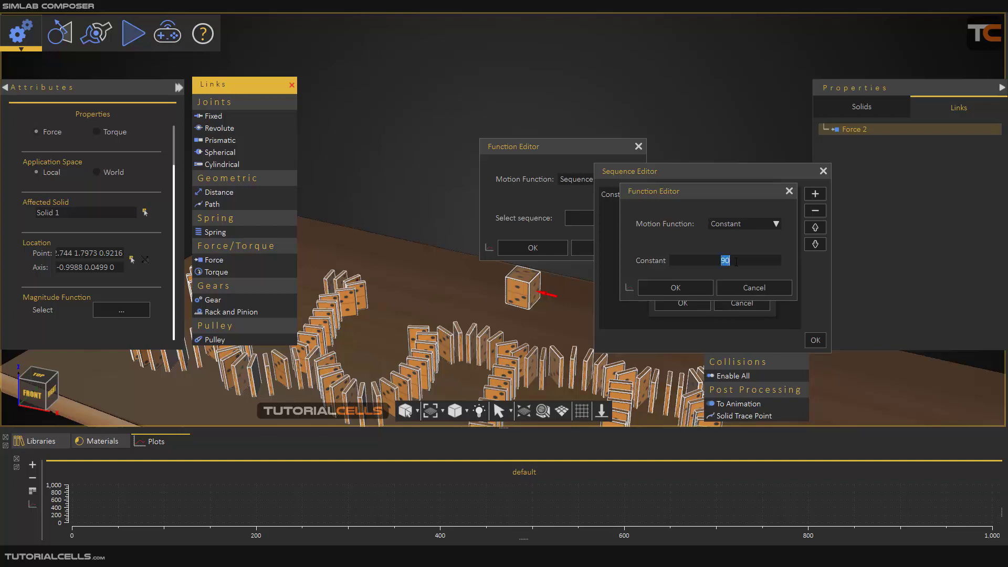
click(691, 284)
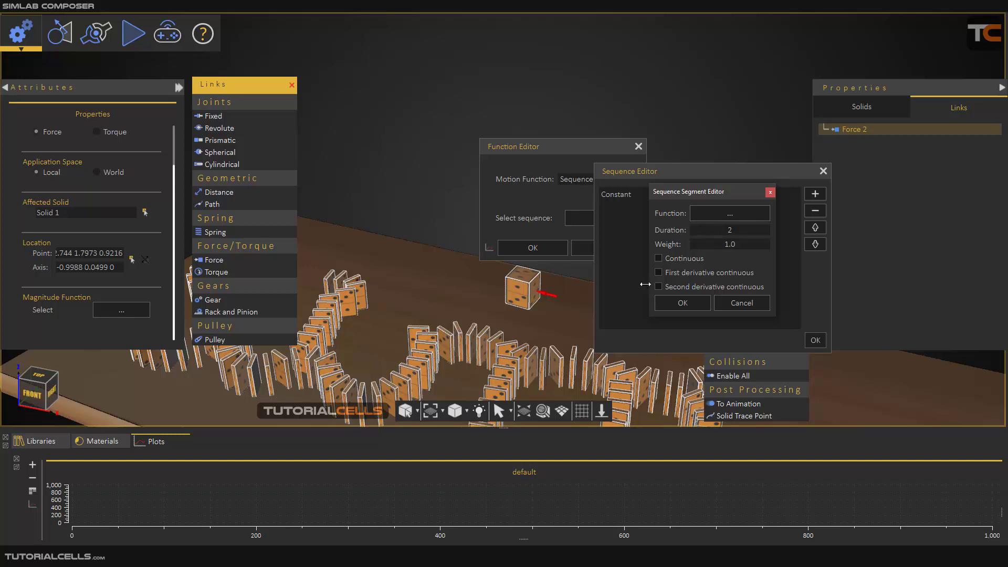
click(677, 303)
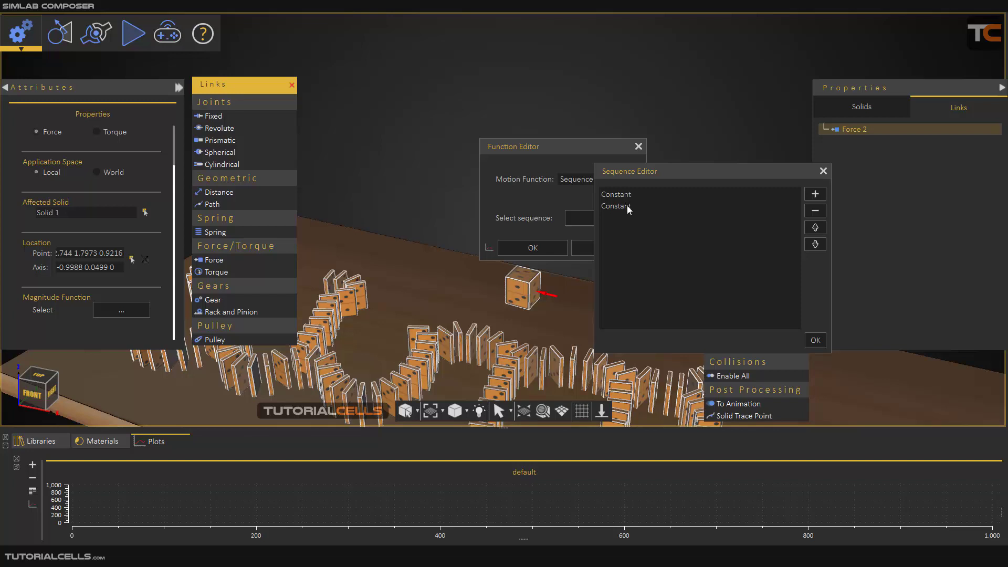
Step: Apply the sequence as the force's magnitude function, and run and stop the simulation
click(808, 340)
click(546, 250)
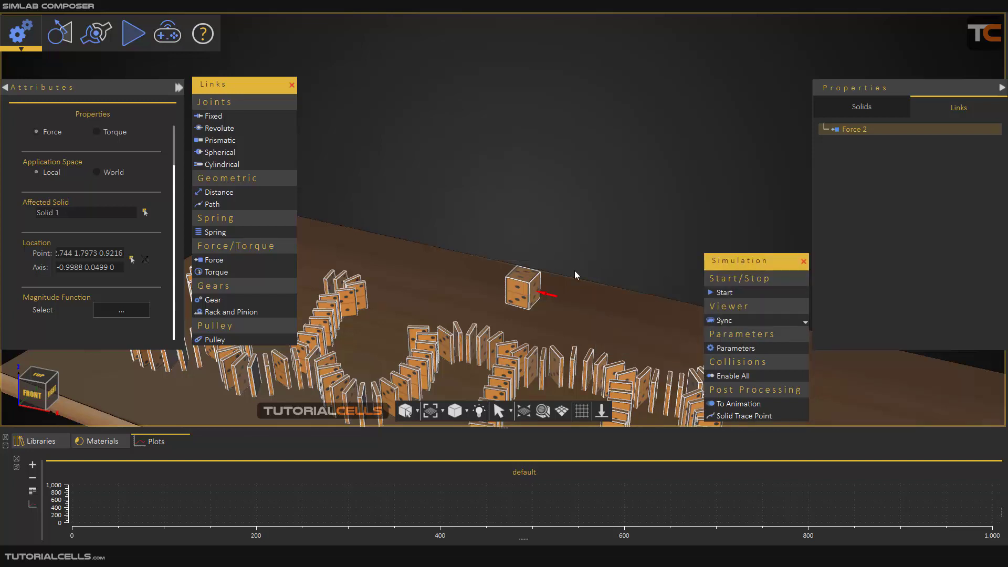
click(721, 293)
scroll(469, 313, down, 3)
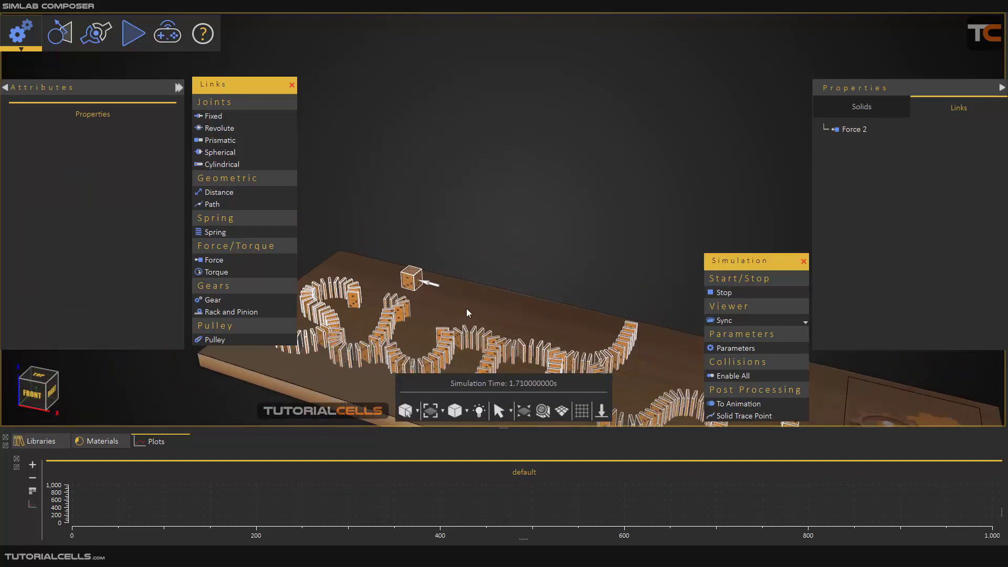
click(720, 293)
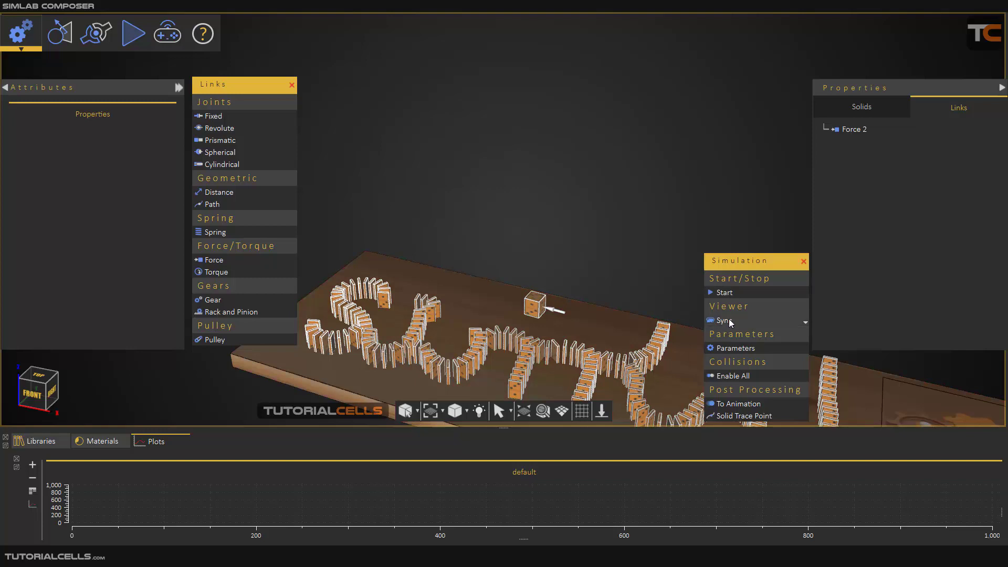
Step: Set the constant of the first segment in Force 2's magnitude sequence to 60
click(855, 133)
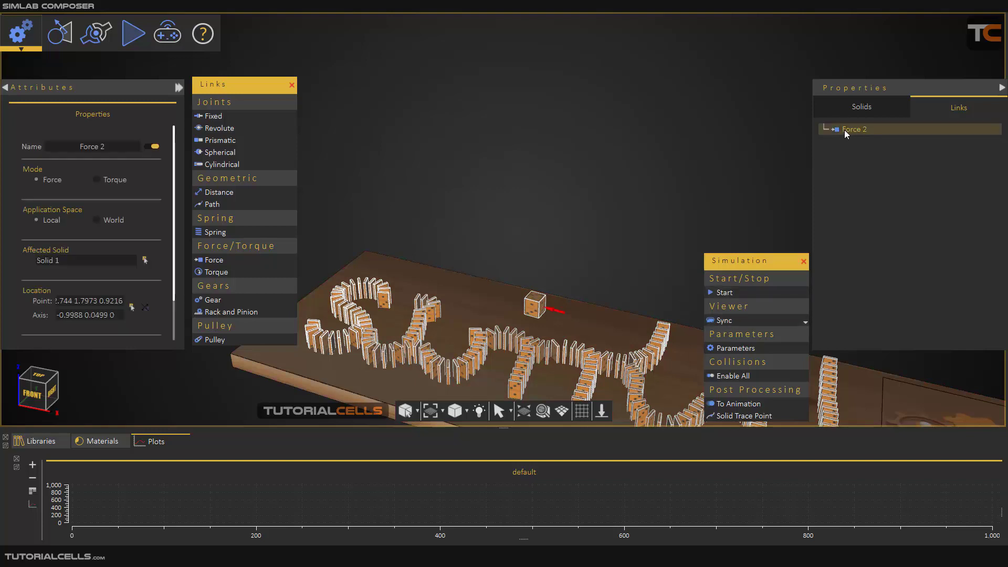
scroll(128, 282, down, 1)
click(138, 309)
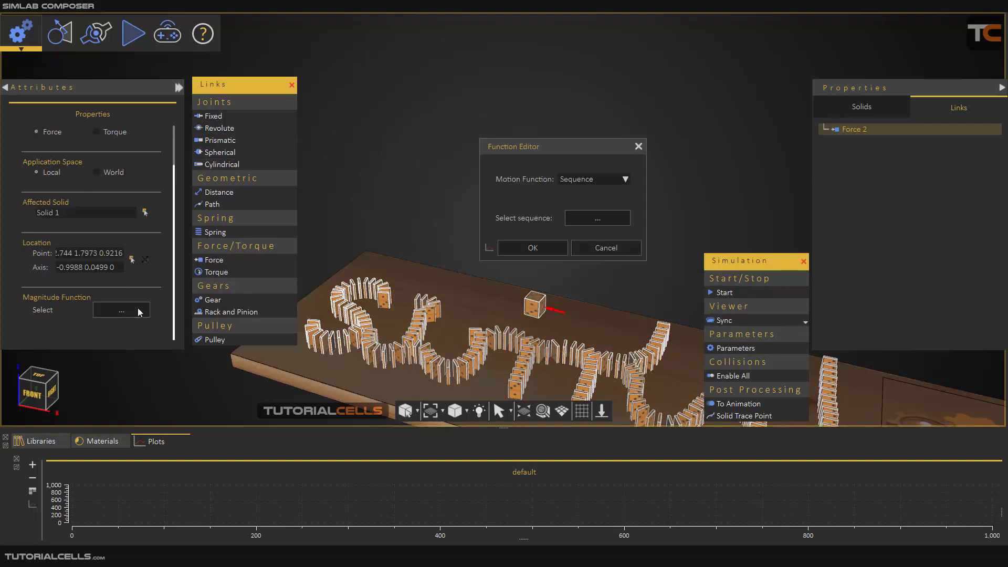
click(602, 215)
click(618, 197)
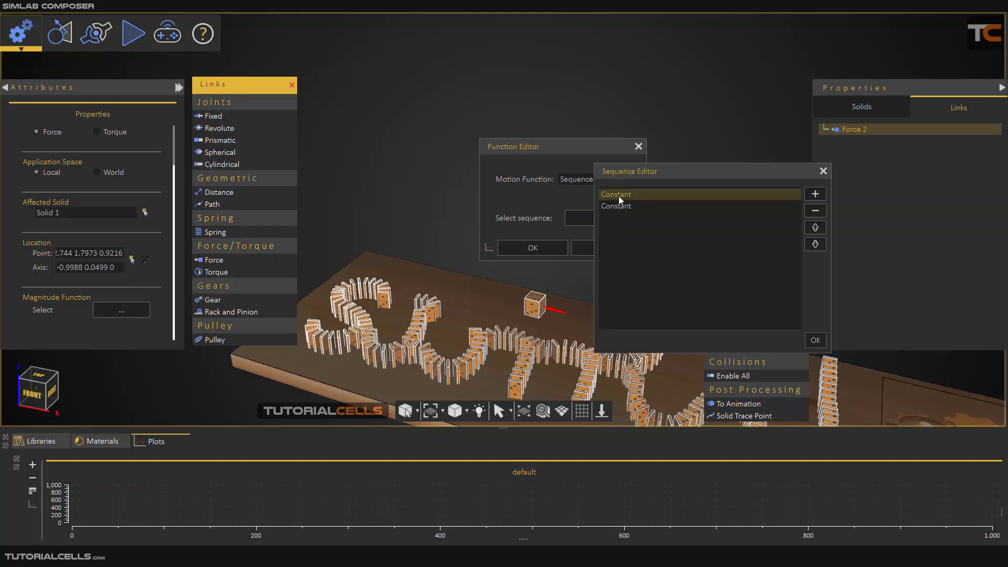
double_click(618, 196)
drag(684, 198, 322, 197)
click(355, 209)
double_click(377, 259)
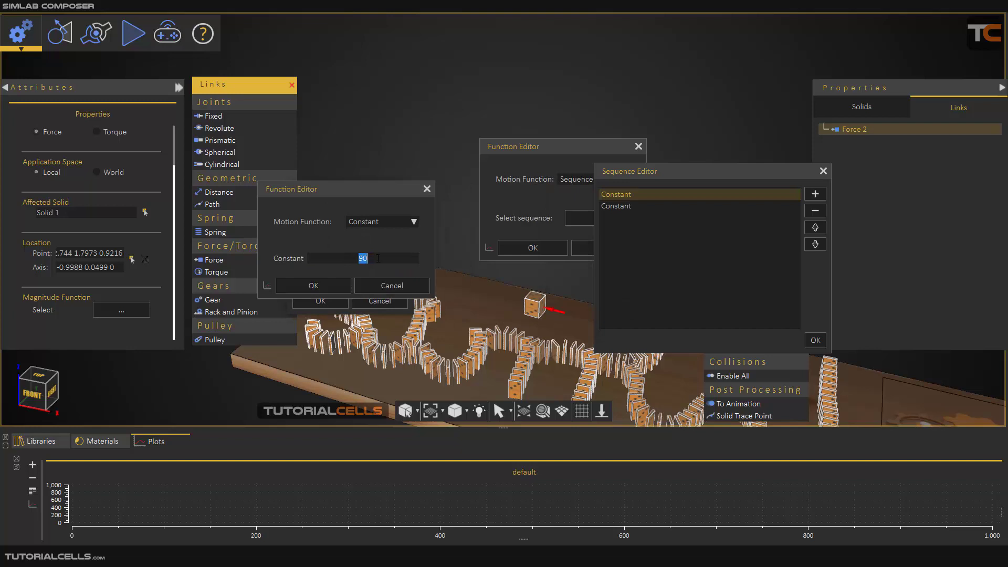
text(60)
click(313, 286)
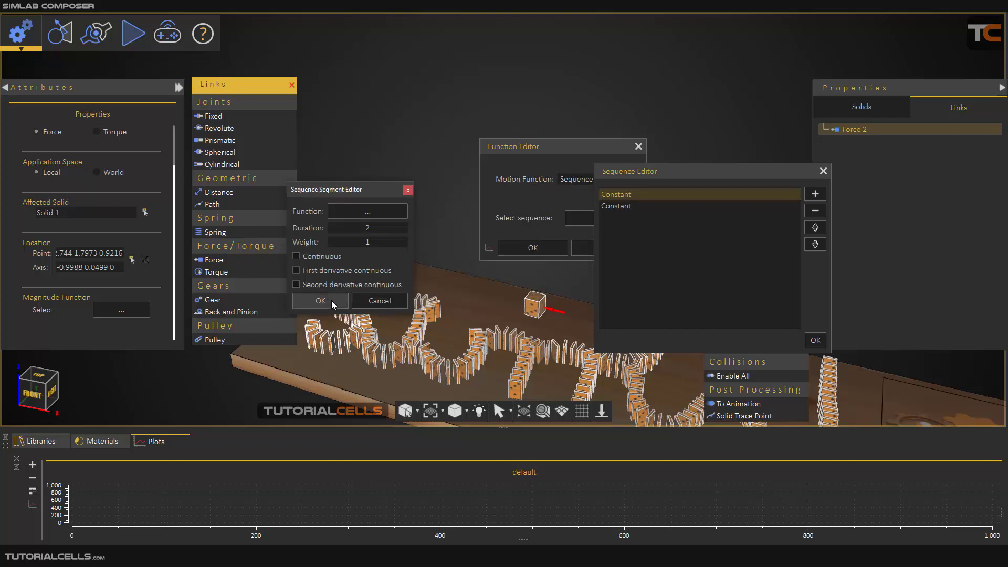
click(330, 303)
Step: Apply the edited sequence to the force, and run and stop the simulation twice to watch the cube's motion
click(816, 340)
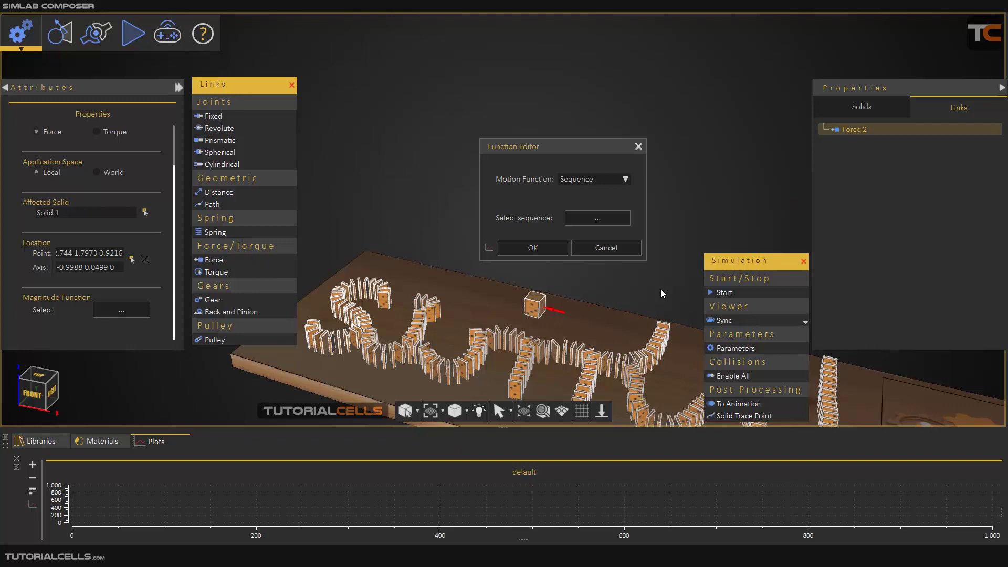
click(538, 247)
click(724, 293)
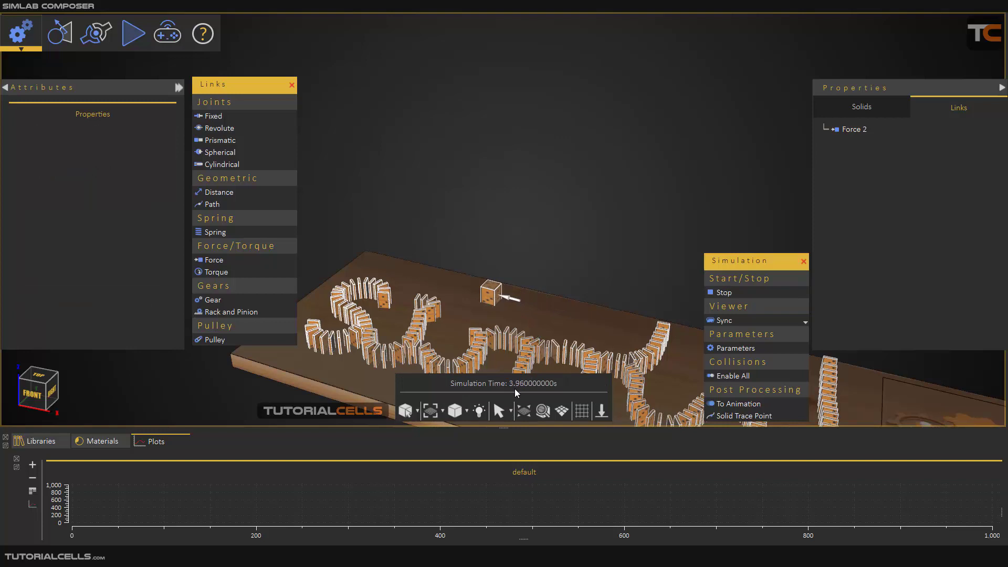
click(721, 292)
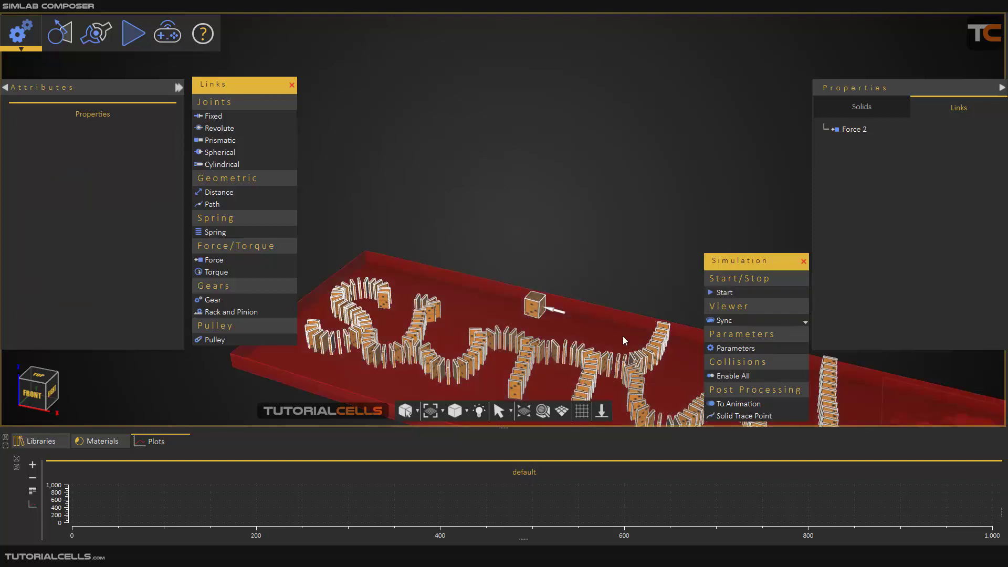
click(844, 130)
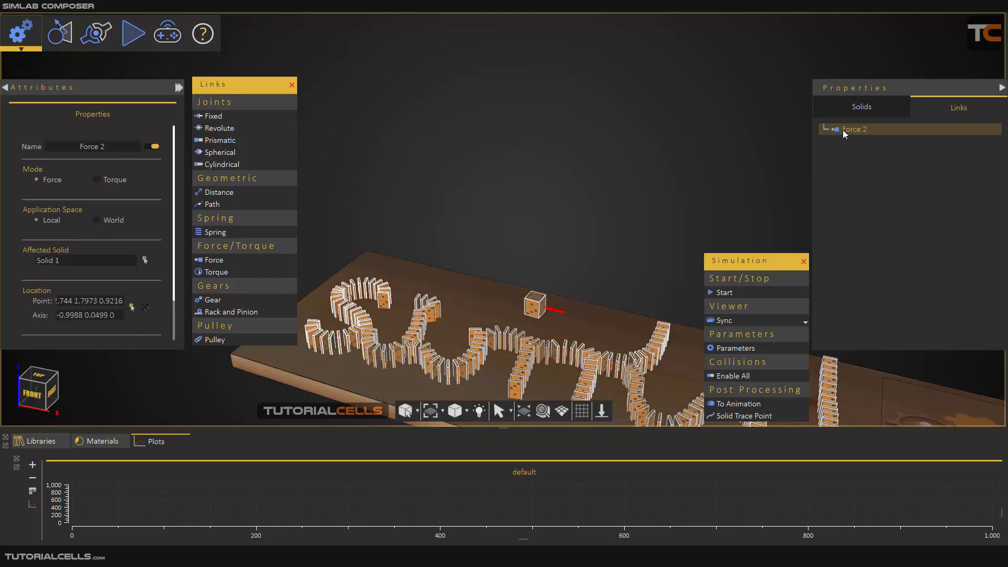
click(721, 292)
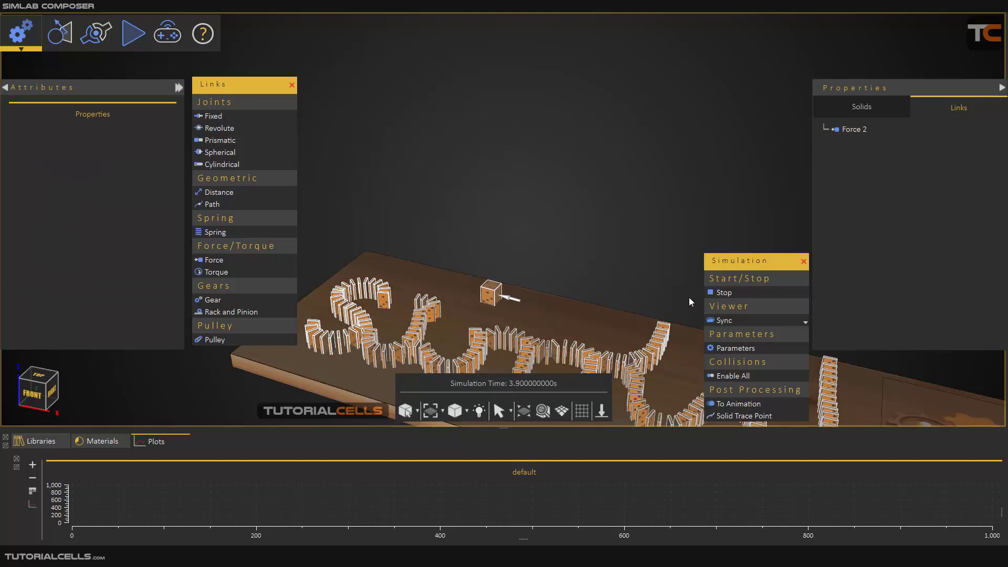
click(710, 292)
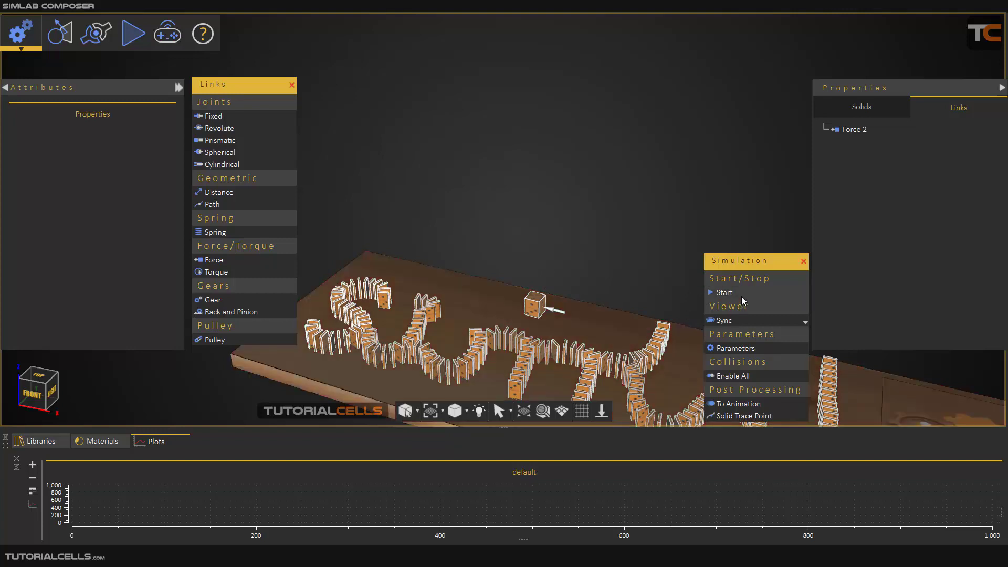
Step: Reopen Force 2's magnitude sequence and start a third segment with Sine as its motion function
click(843, 132)
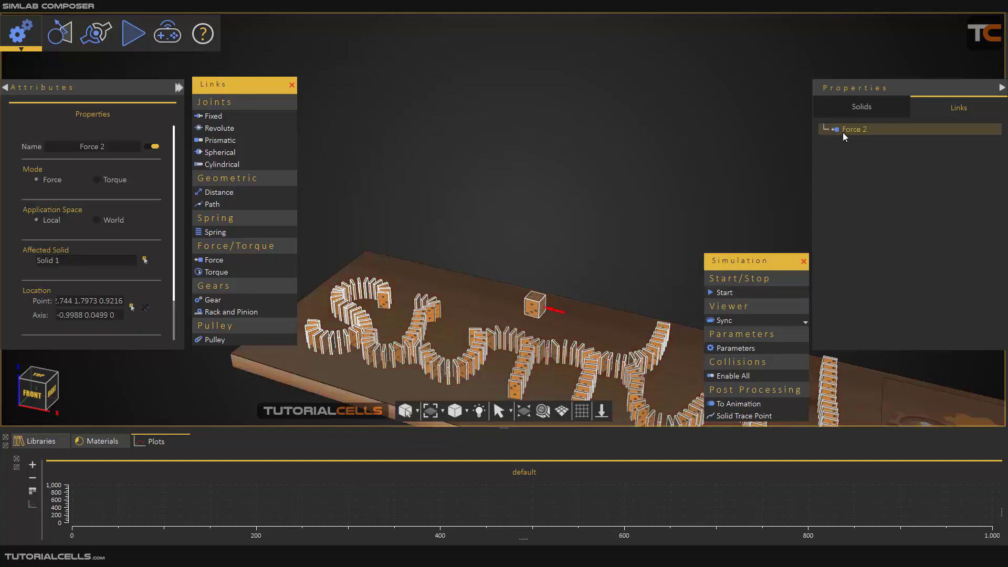
scroll(131, 273, down, 2)
click(121, 310)
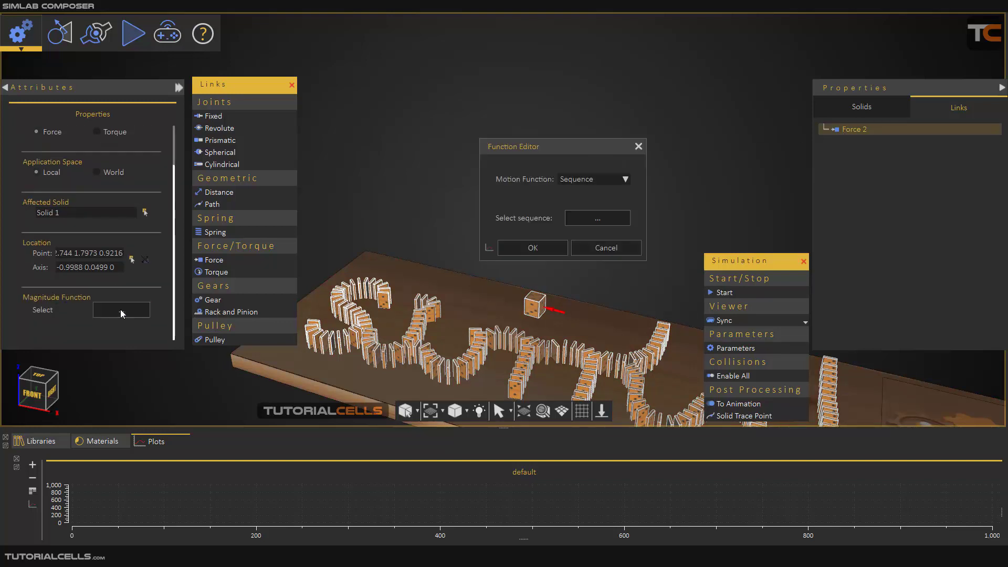
click(599, 217)
click(622, 195)
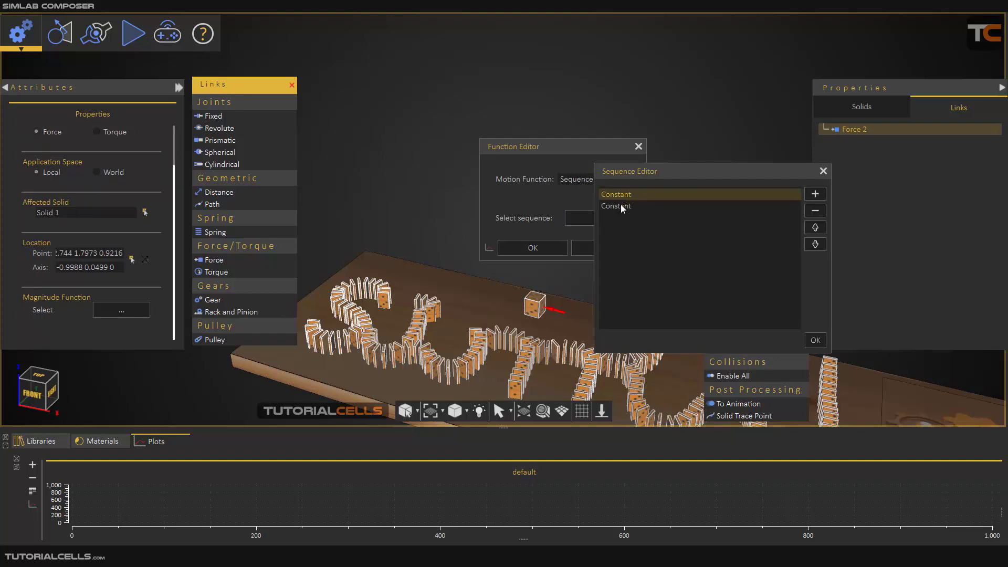
click(620, 206)
click(809, 195)
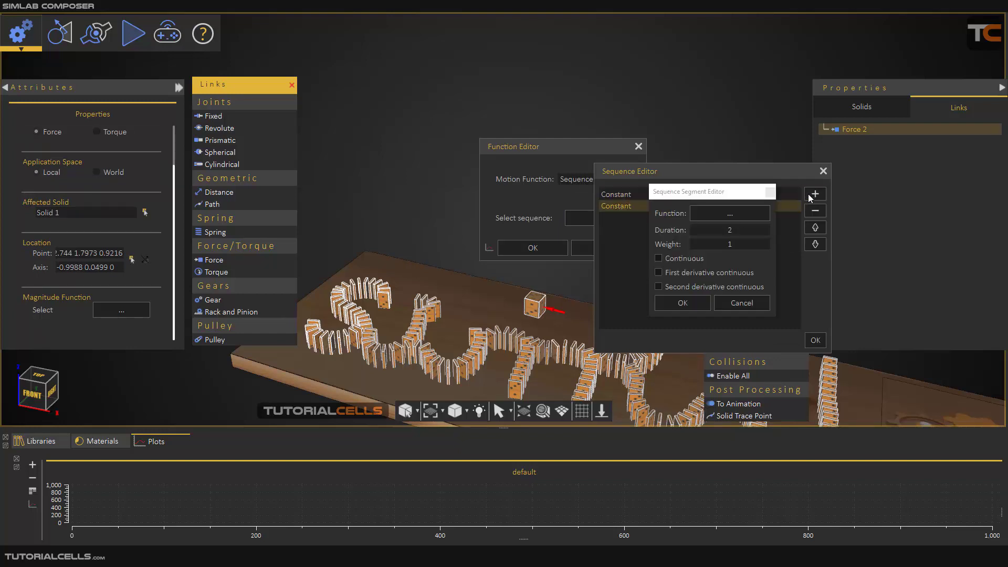
click(759, 215)
click(745, 223)
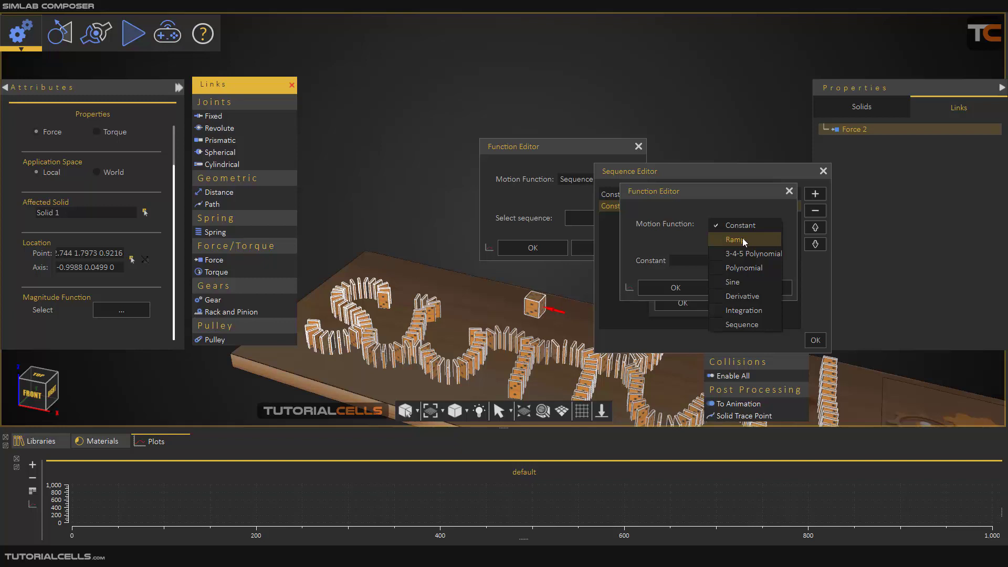
click(742, 283)
drag(715, 198, 414, 199)
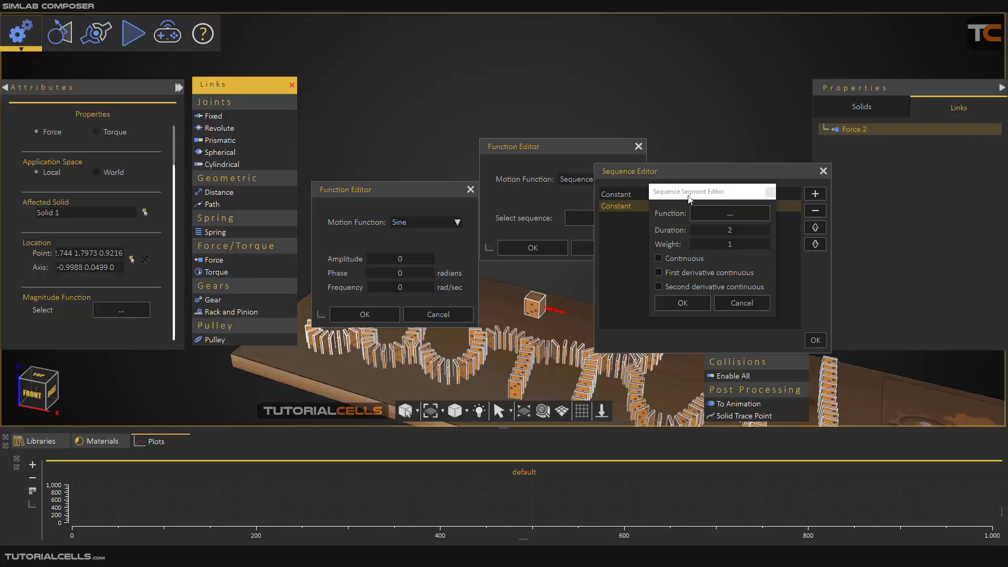
drag(418, 188, 445, 190)
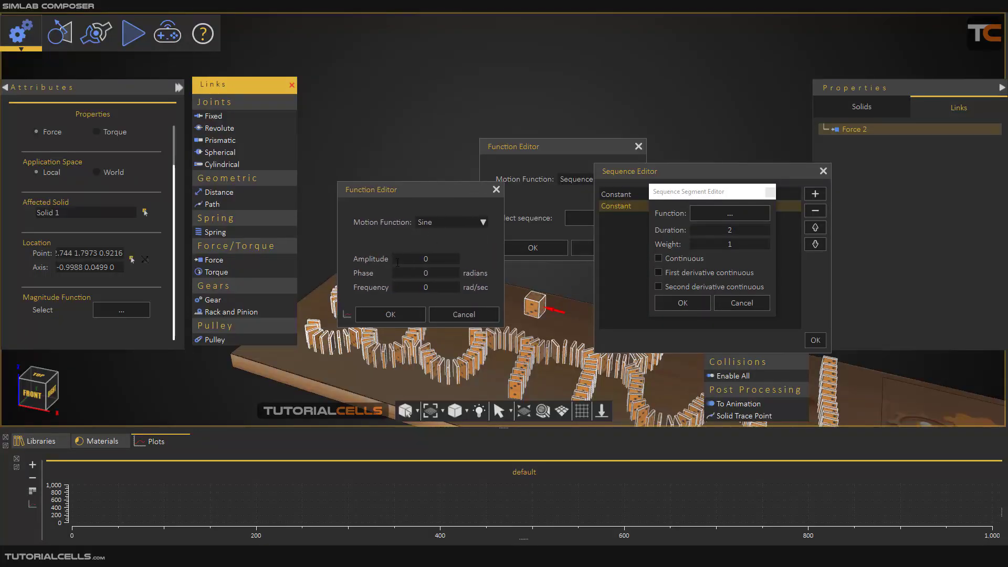
Step: Set the sine function's amplitude to 90, phase to 0 and frequency to 2 rad/sec, preview its plot, and confirm the segment
double_click(438, 260)
text(90)
key(Tab)
text(2)
key(BackSpace)
text(0)
click(347, 314)
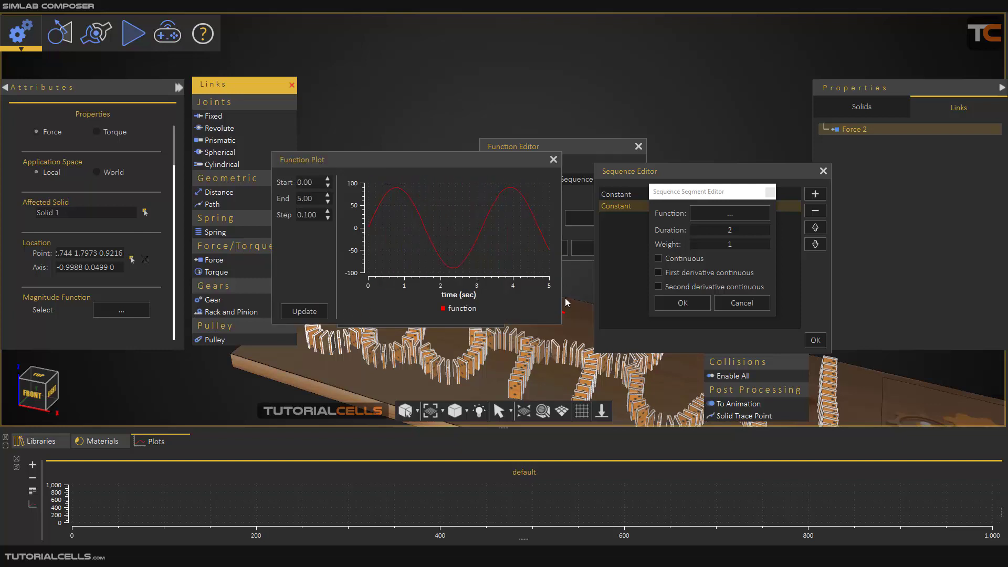
click(553, 159)
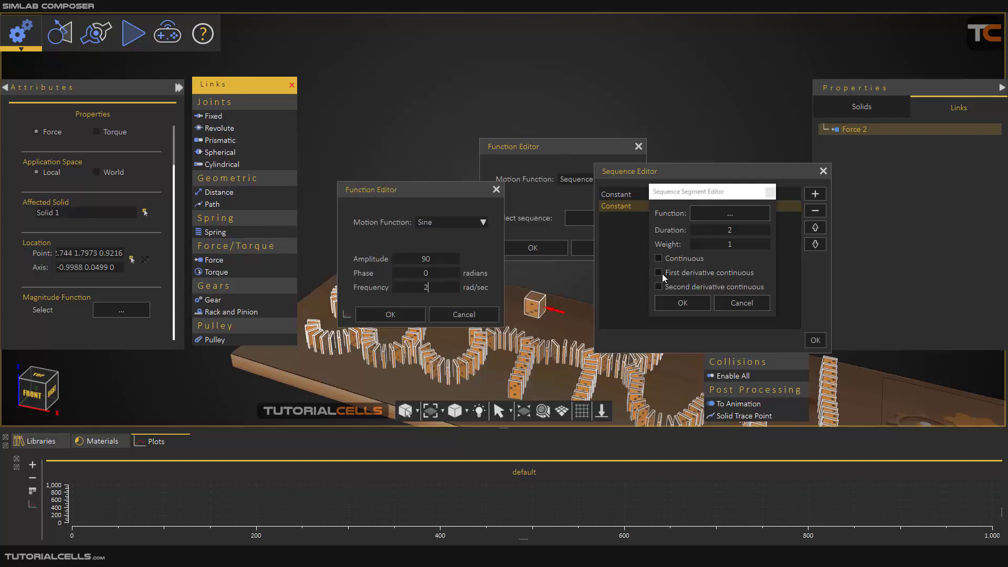
click(453, 314)
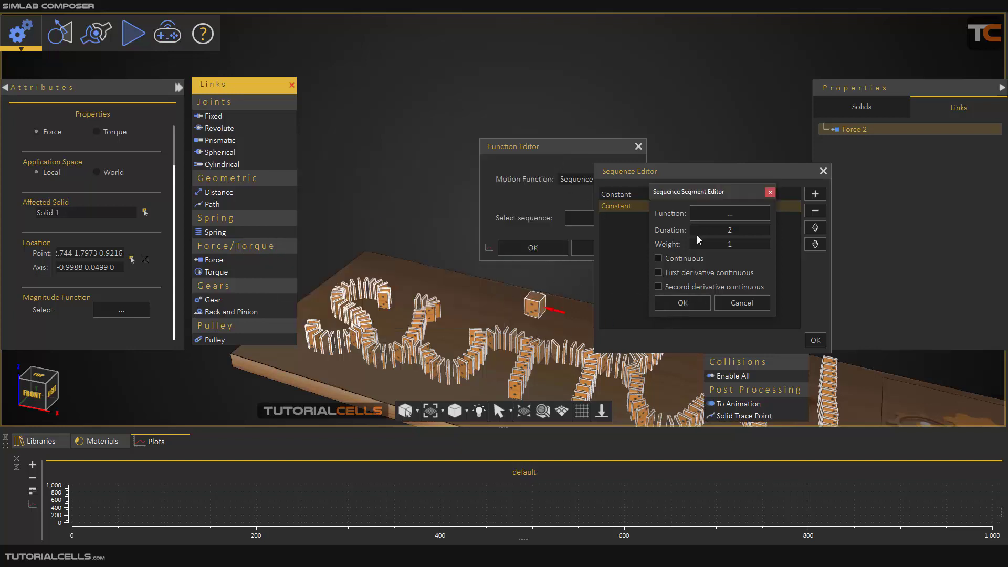
drag(719, 230, 742, 231)
click(700, 300)
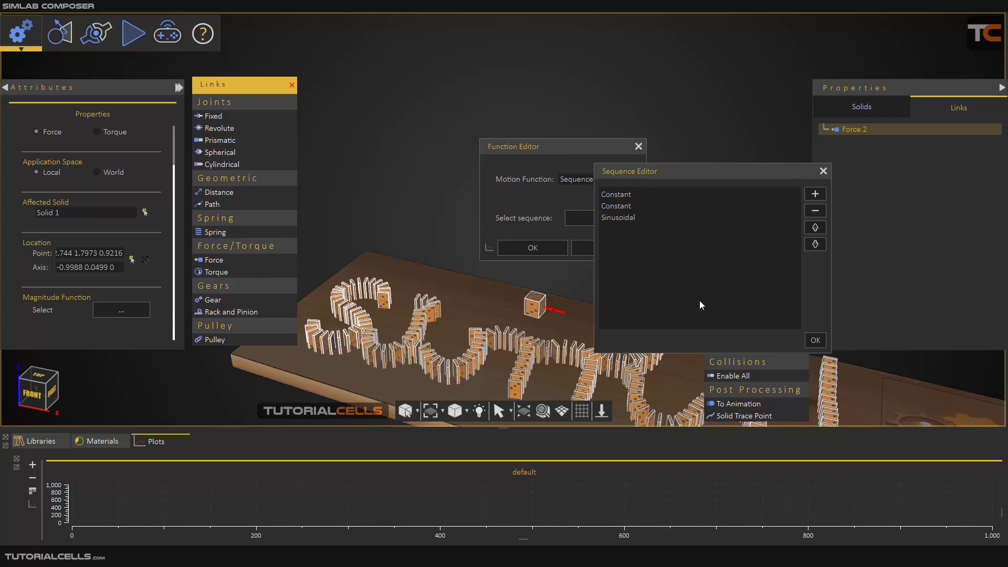
Step: Remove both constant segments from the sequence and apply the remaining sinusoidal segment as the force's magnitude function
click(625, 204)
click(815, 211)
click(671, 195)
click(815, 211)
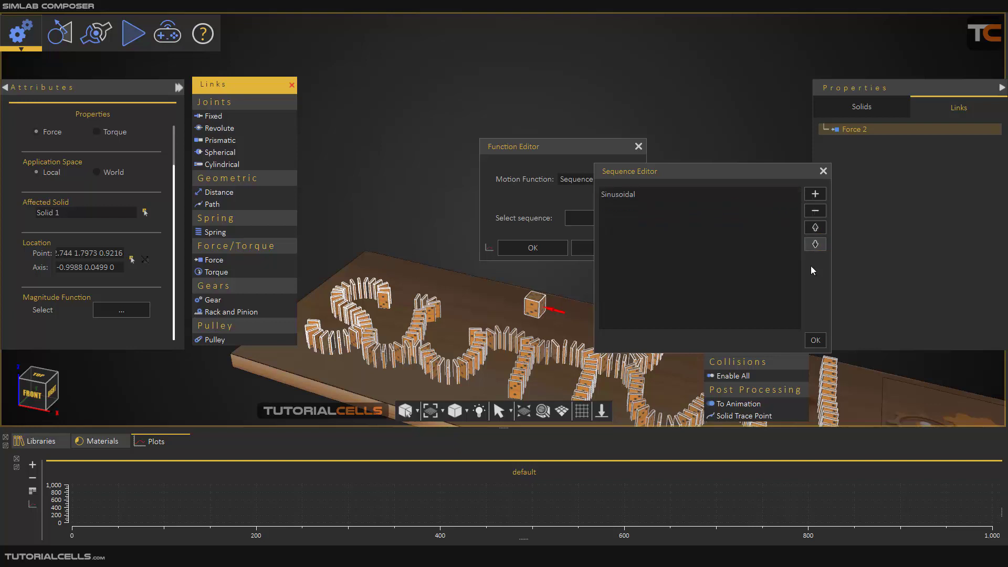
click(817, 340)
click(546, 246)
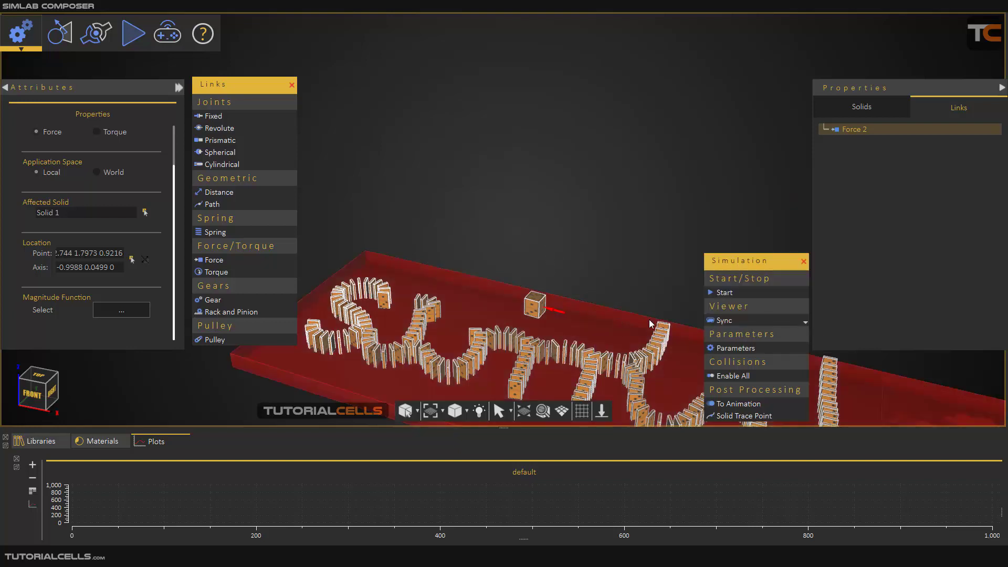
Step: Run and stop the simulation twice to examine the cube's motion under the sinusoidal force
click(721, 295)
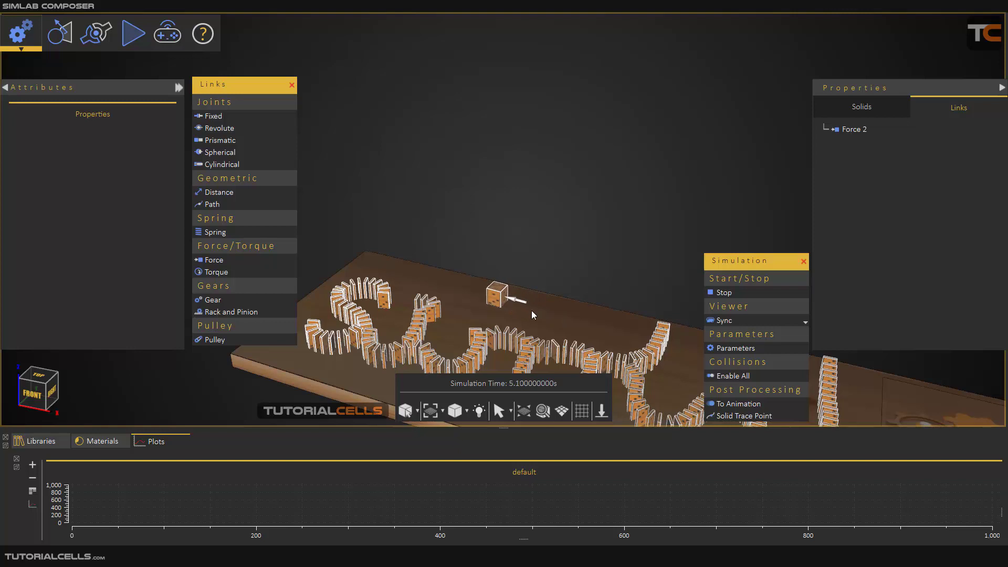
click(713, 292)
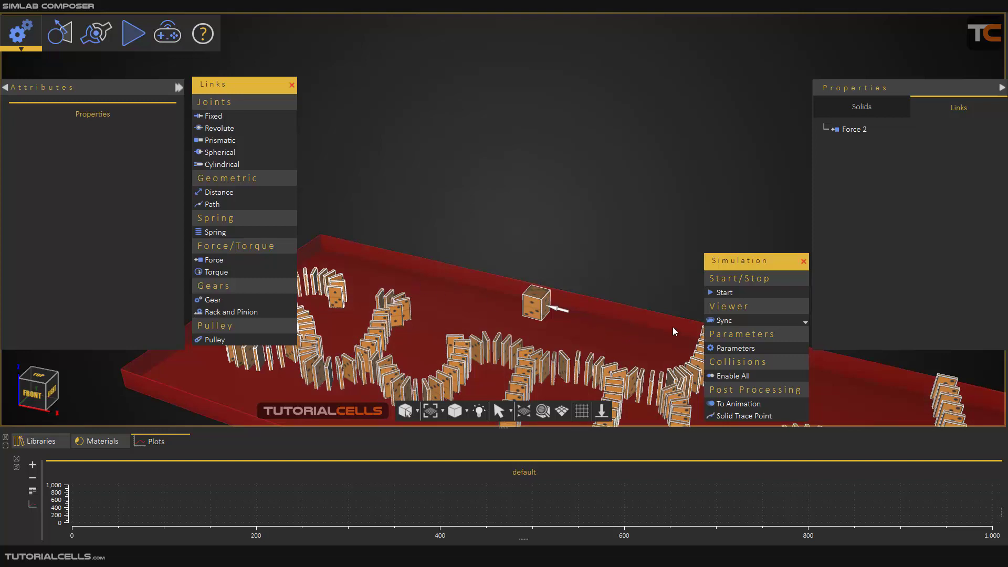
click(722, 292)
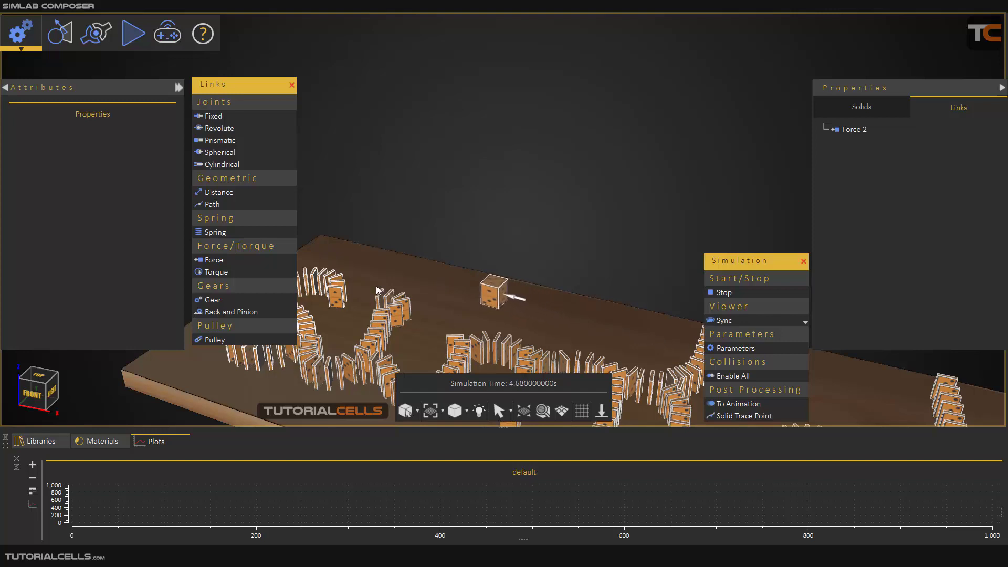
click(724, 292)
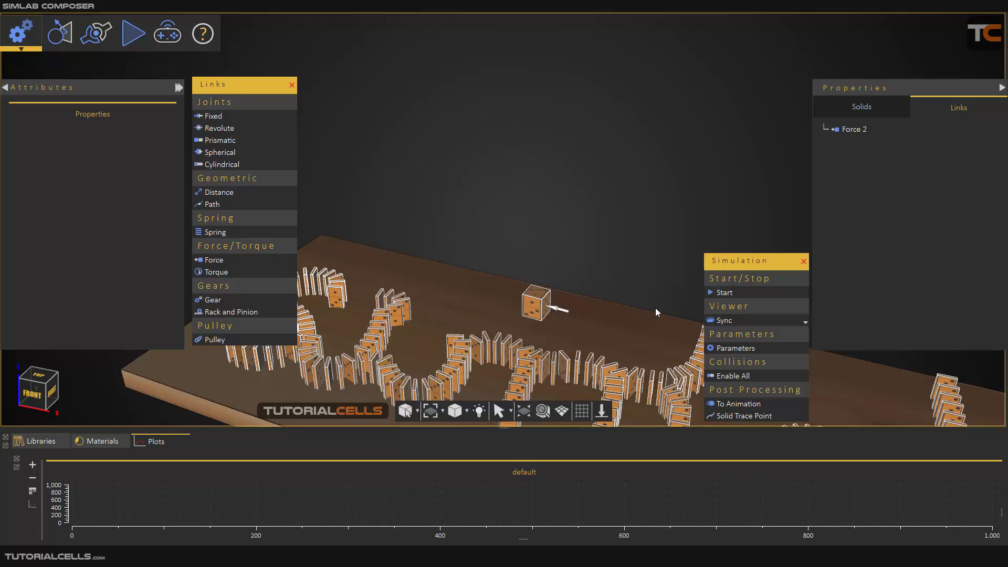
Step: Change the mode of the cube's Force 2 link from Force to Torque
scroll(547, 314, up, 6)
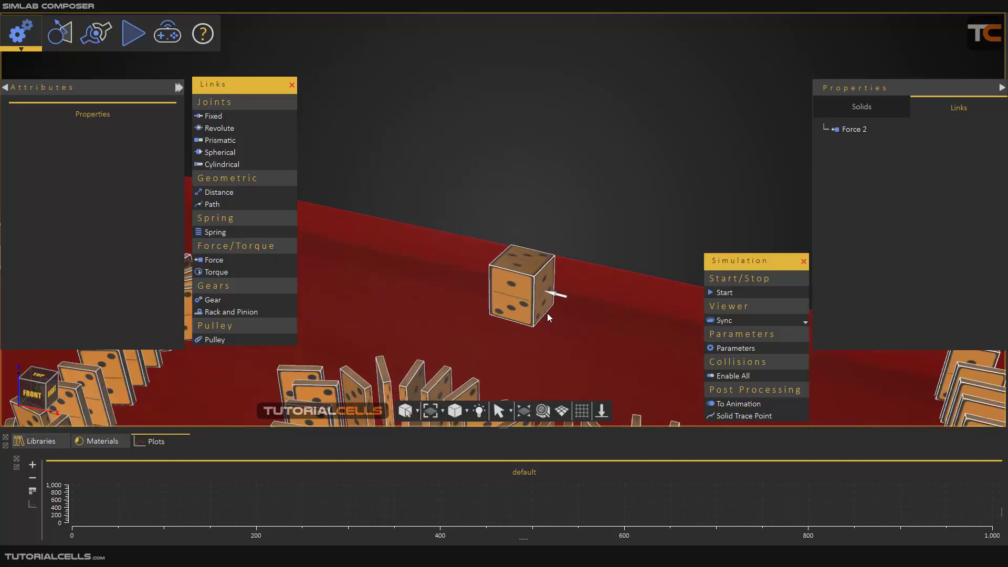
scroll(504, 311, up, 4)
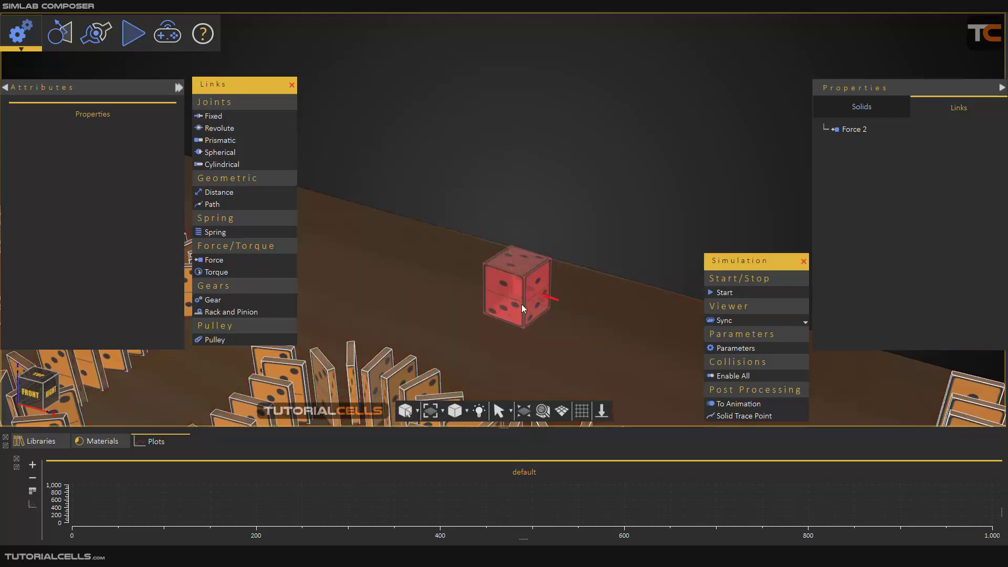
middle_drag(522, 303, 514, 324)
click(843, 129)
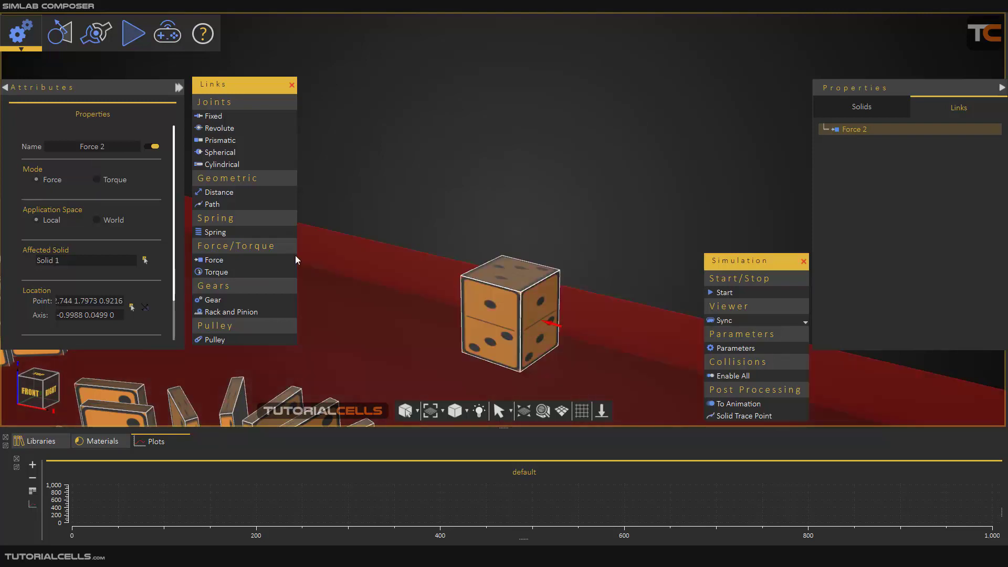
click(114, 182)
scroll(577, 331, up, 5)
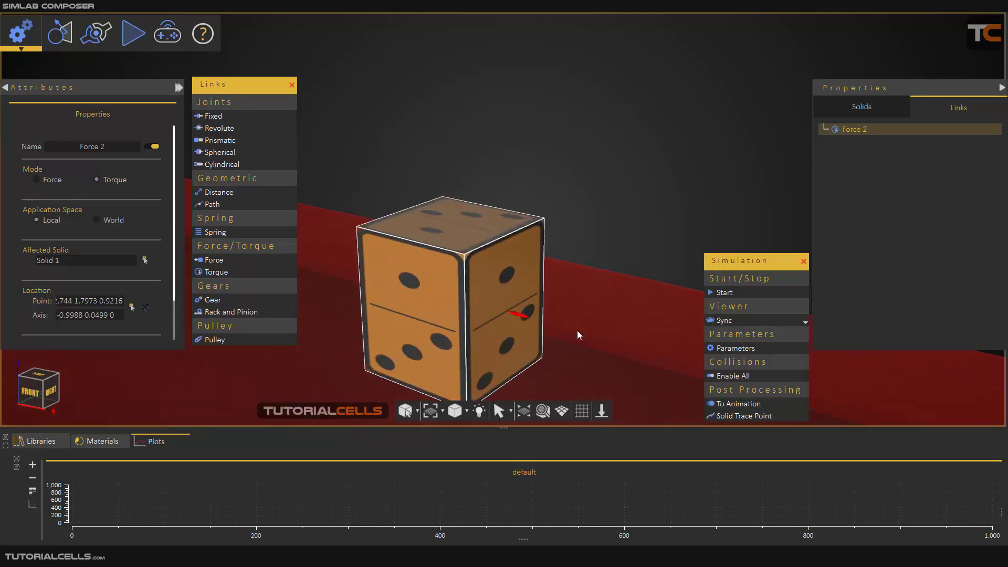
scroll(578, 331, down, 4)
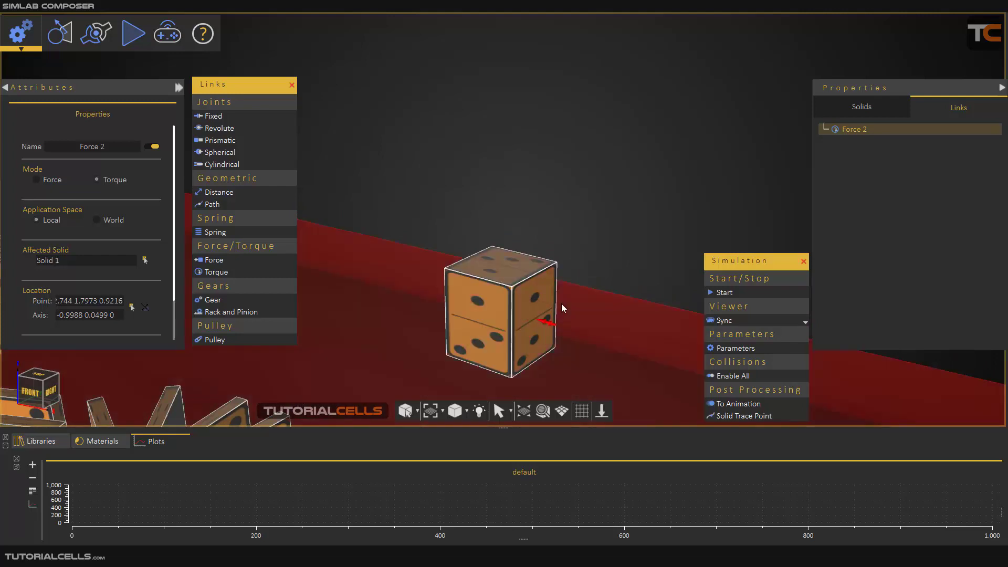
scroll(562, 303, down, 1)
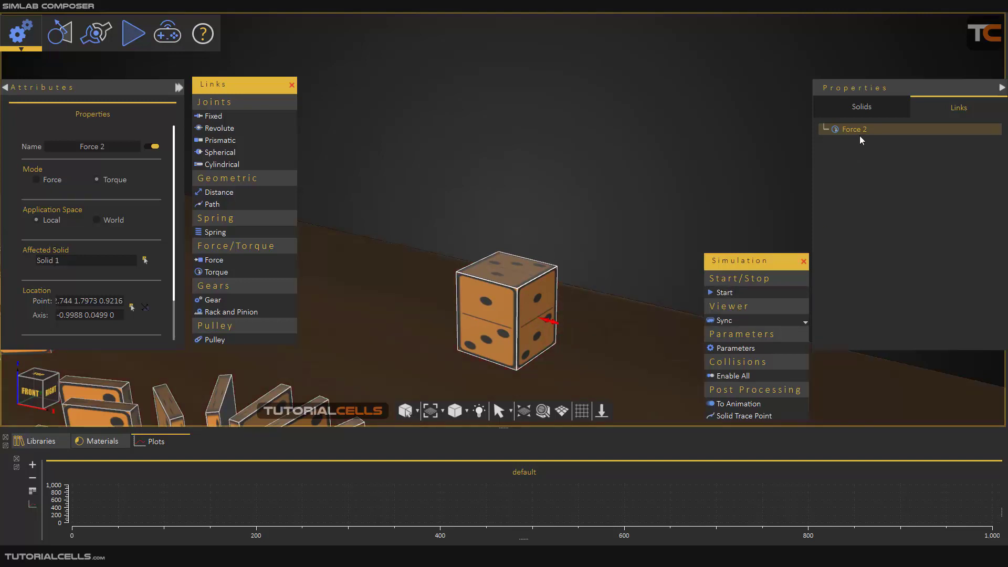
Step: Change the torque's magnitude function from Sequence to Constant with a value of 300
scroll(141, 276, down, 1)
click(130, 310)
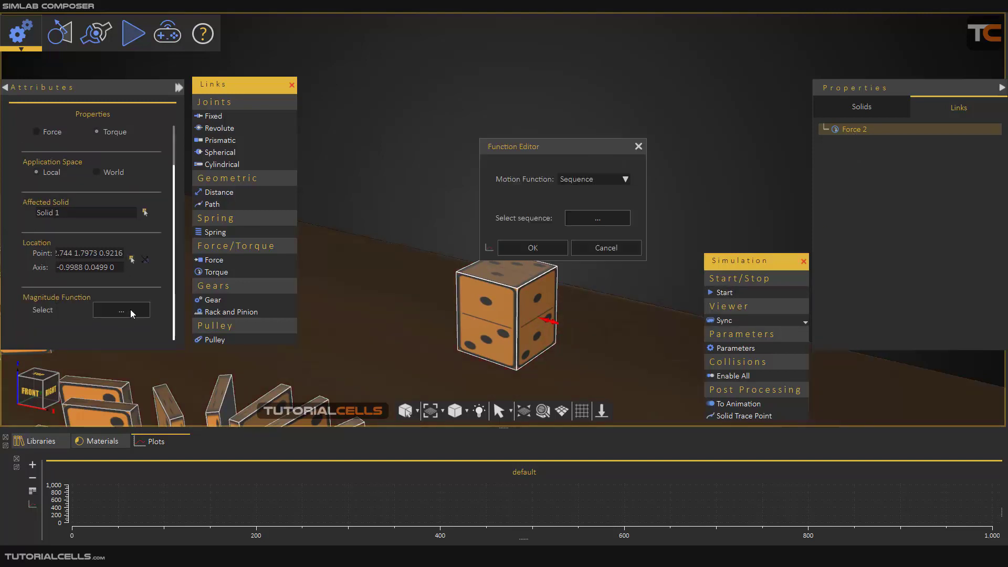
click(584, 180)
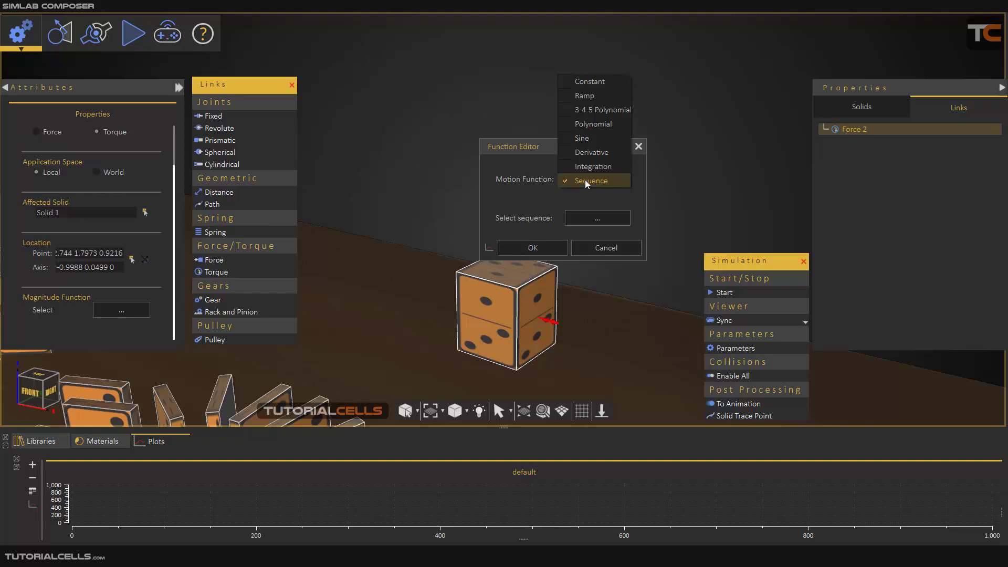
click(601, 83)
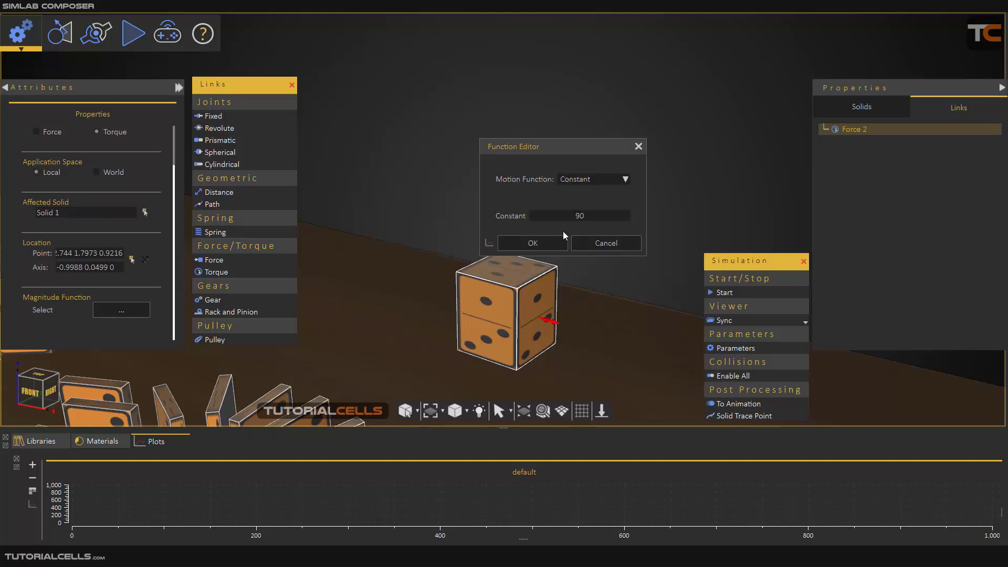
double_click(603, 220)
text(300)
click(543, 241)
Step: Run and stop the simulation to examine the cube's motion under the constant torque, and inspect the torque arrow on its face
click(726, 294)
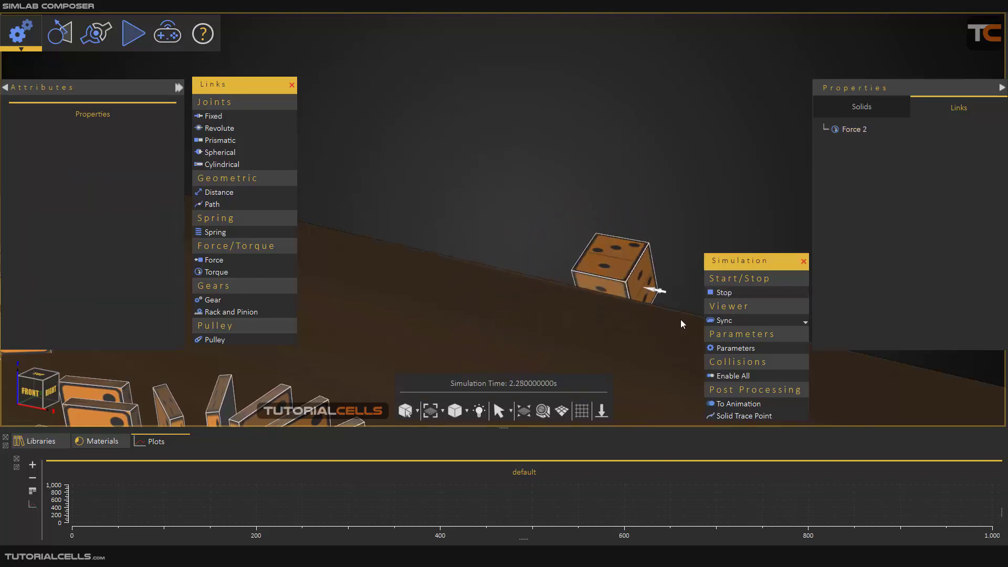
click(722, 293)
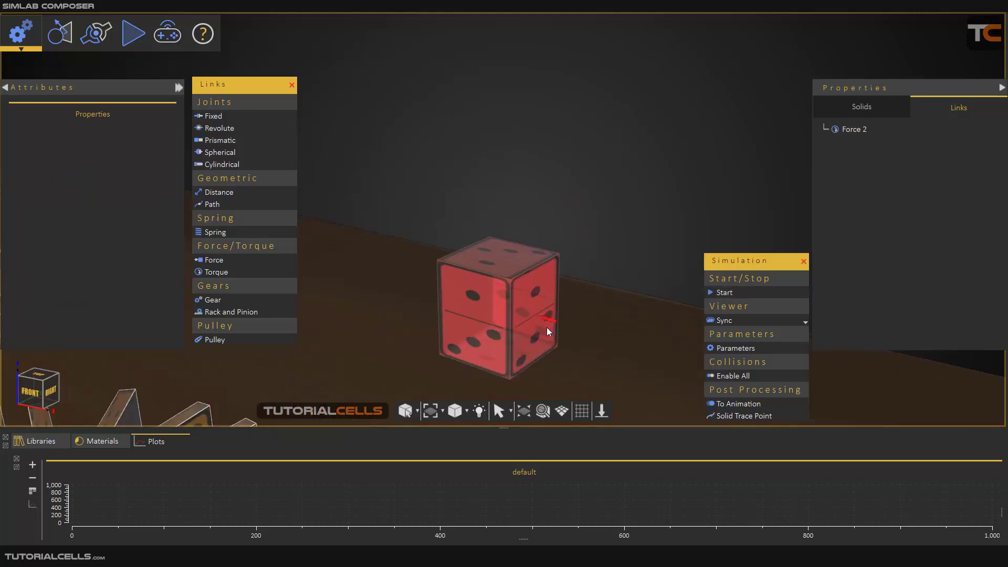
scroll(547, 327, down, 1)
middle_drag(538, 326, 487, 344)
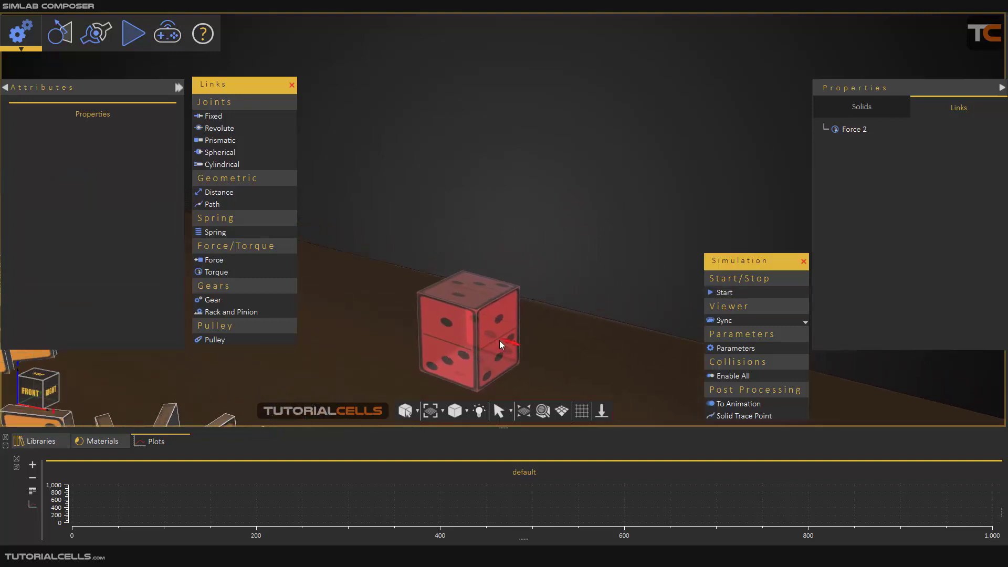
click(501, 340)
middle_drag(467, 341, 450, 376)
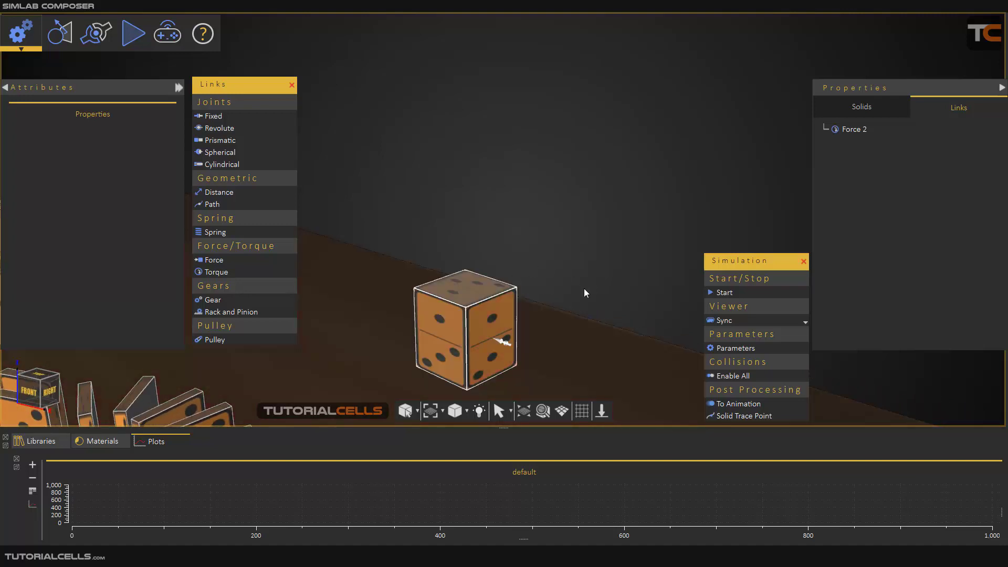
Step: Reverse the Force 2 torque by setting its constant magnitude to -300
scroll(380, 352, down, 3)
middle_drag(379, 353, 465, 276)
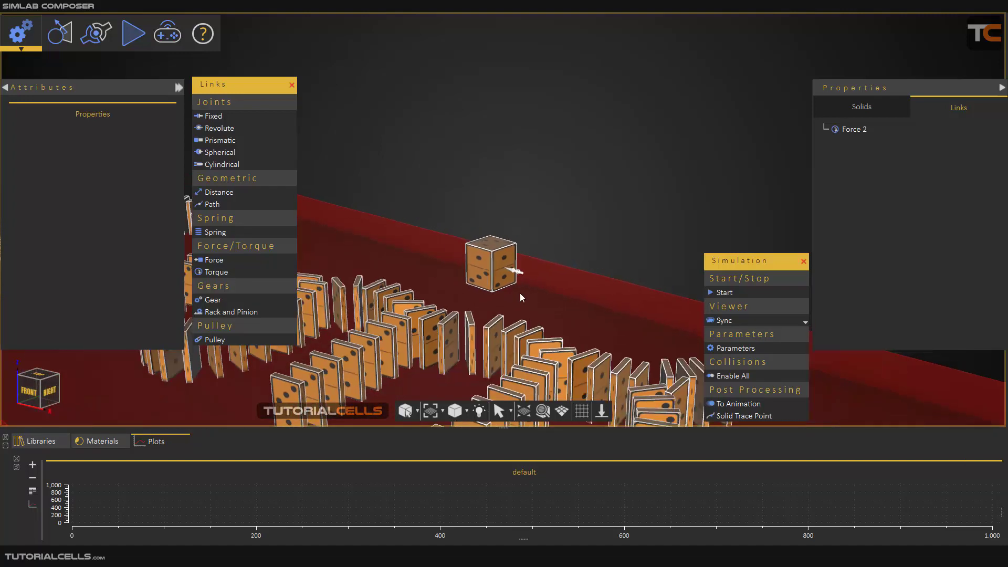
click(851, 131)
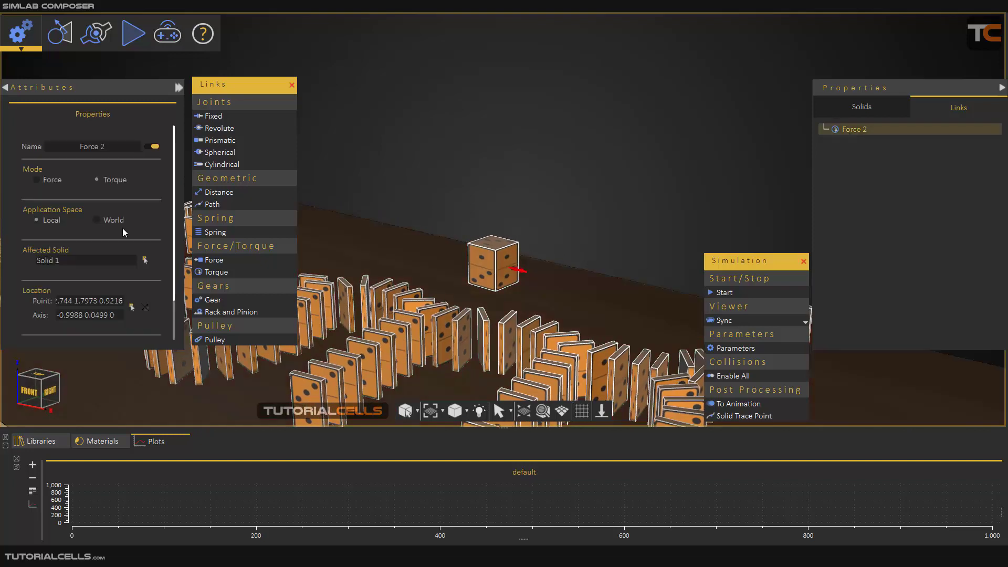
scroll(88, 334, down, 1)
click(119, 311)
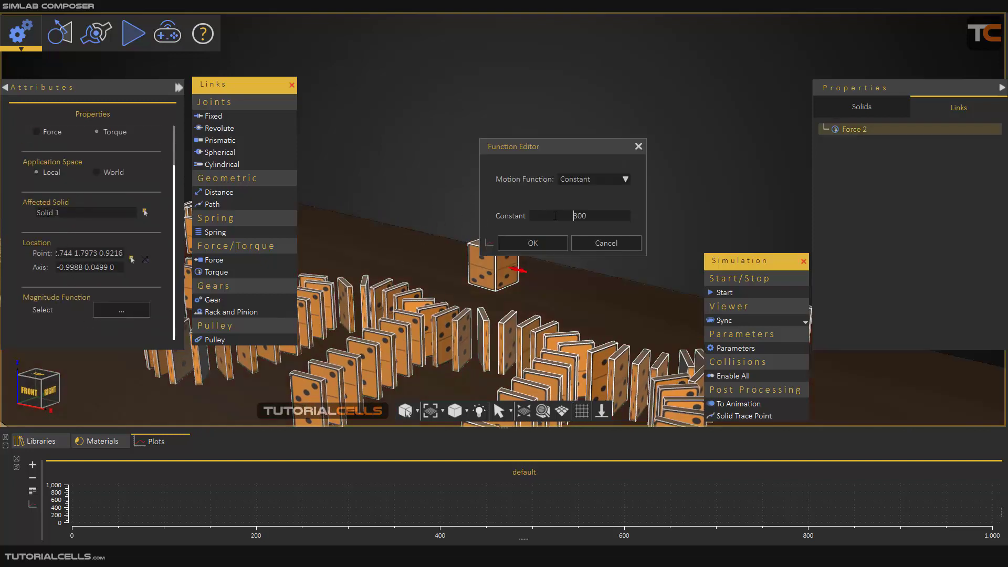
text(-)
click(546, 242)
Step: Run and stop the simulation to examine how the cube rolls among the dominoes under the reversed torque
click(730, 292)
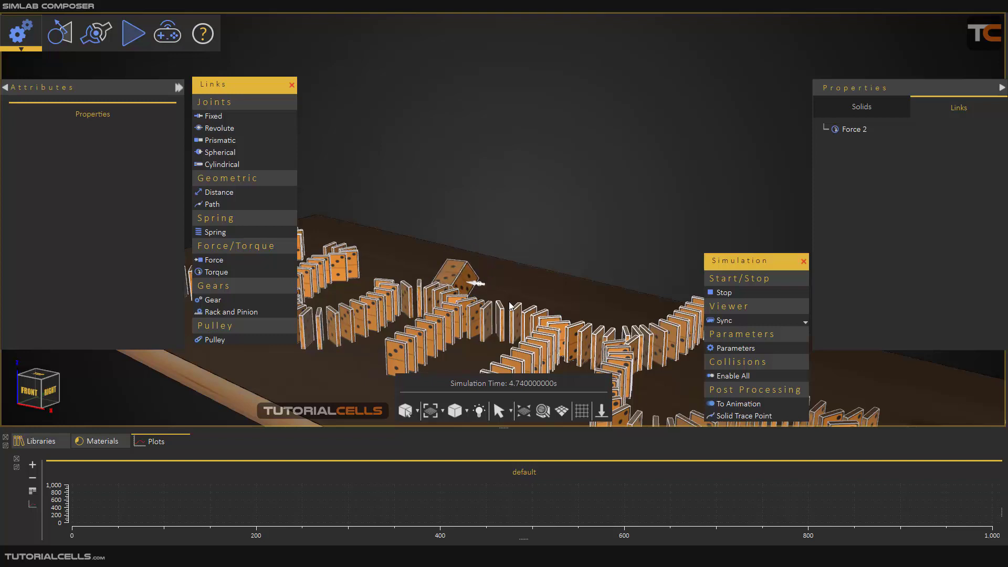
scroll(485, 304, down, 3)
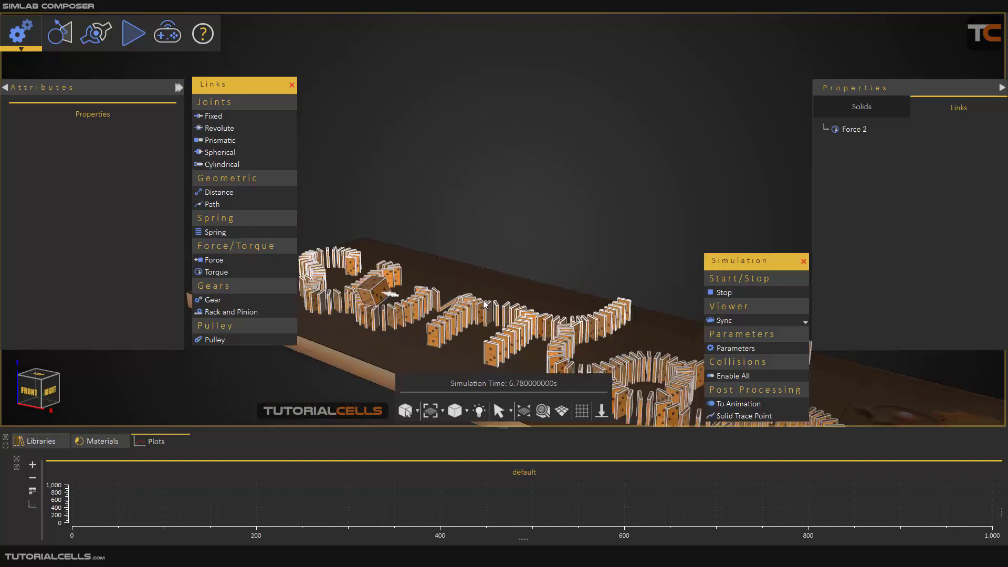
click(724, 293)
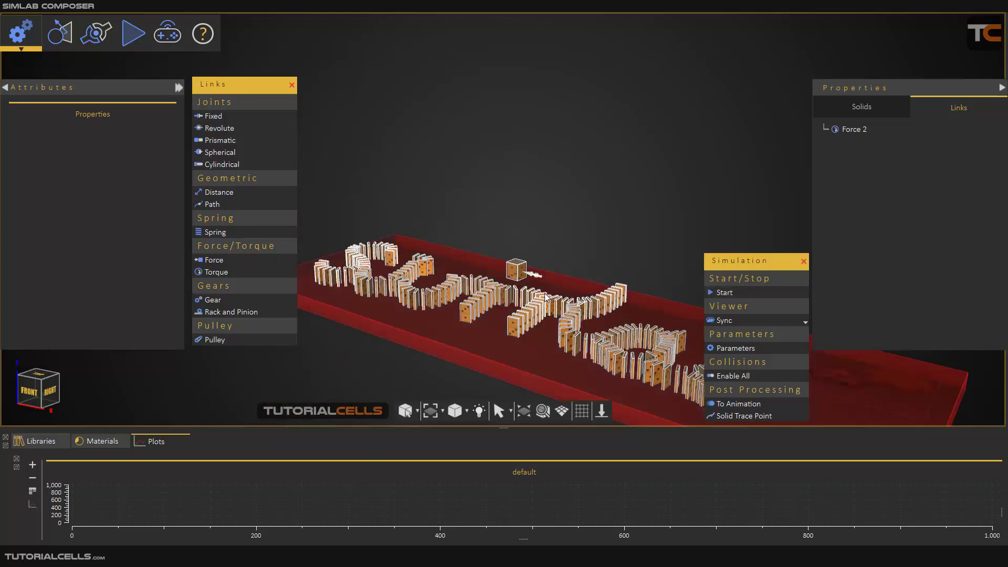
scroll(546, 297, up, 10)
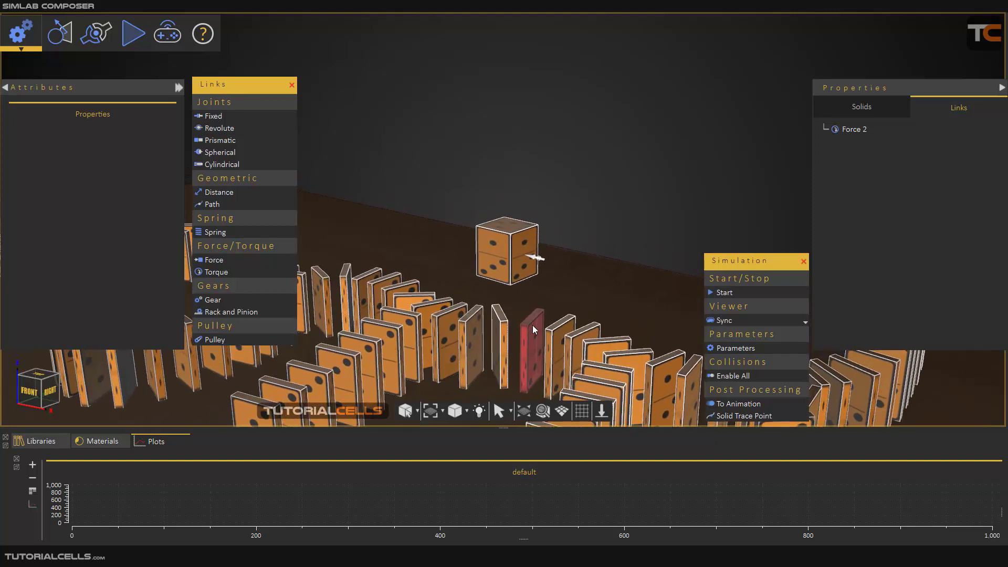